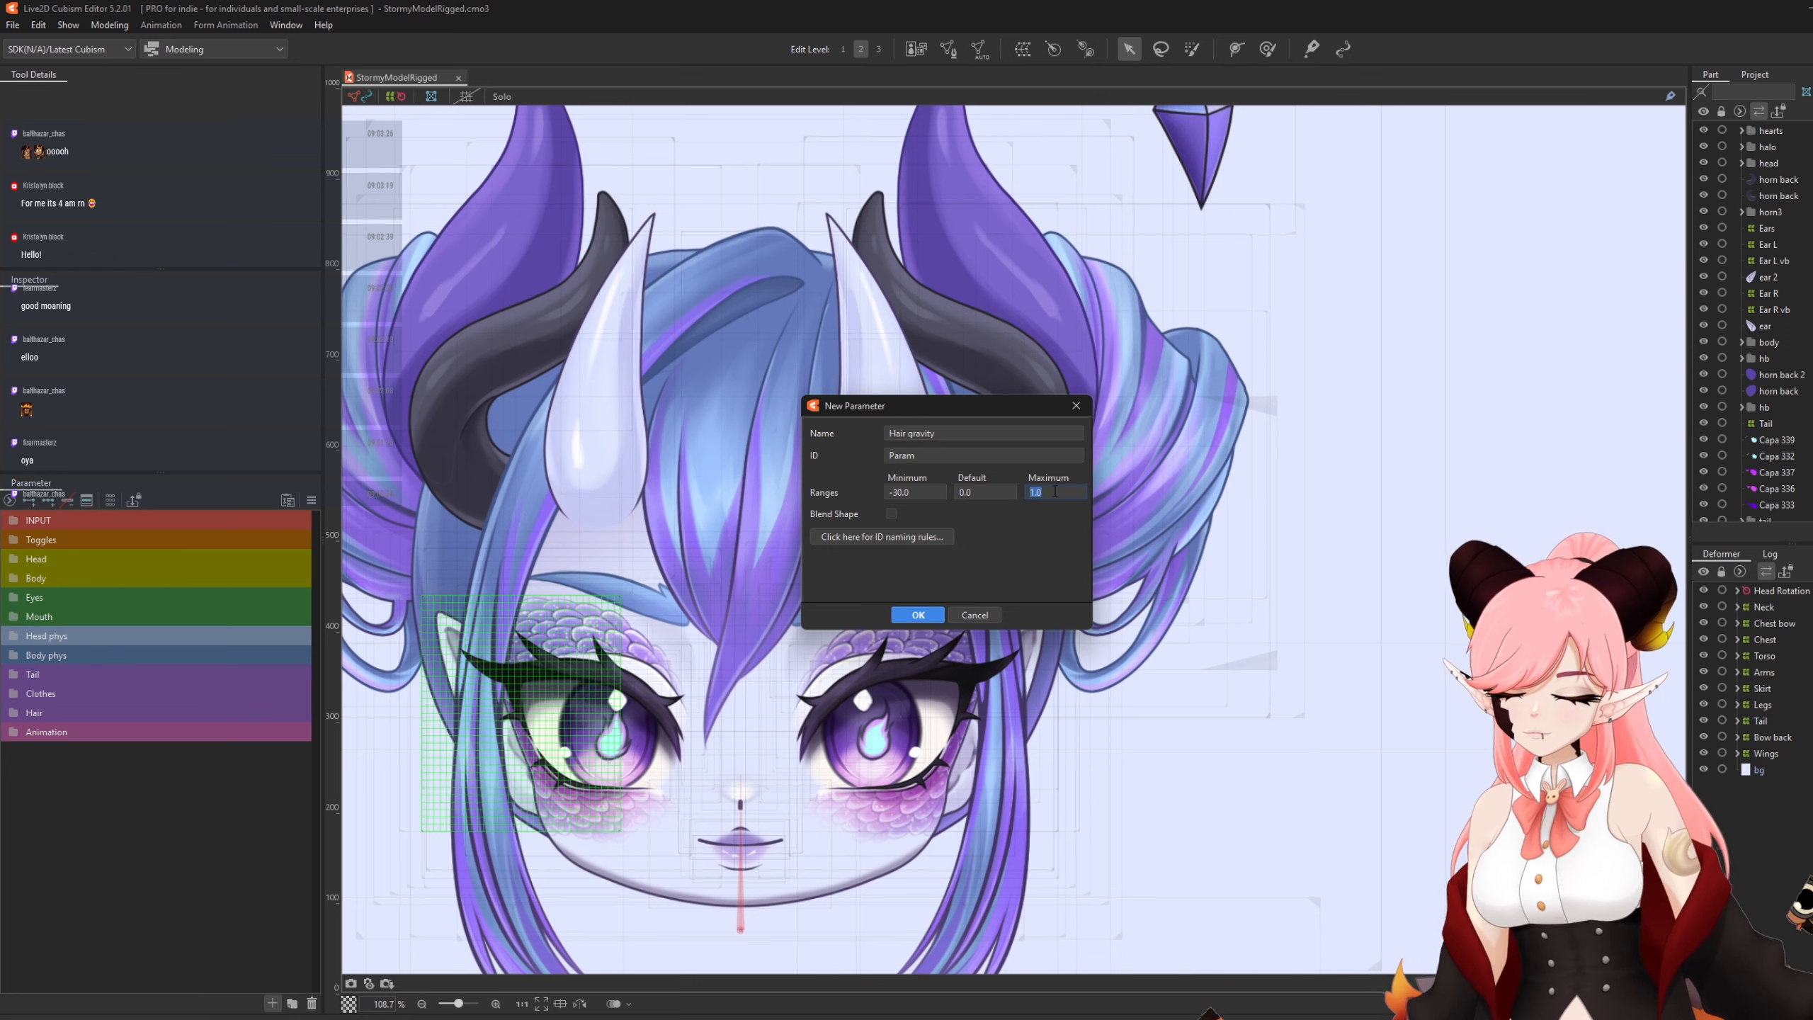
Set the new Hair gravity parameter's maximum to 30 and create it in the Head phys group.
{"action": "type", "text": "30"}
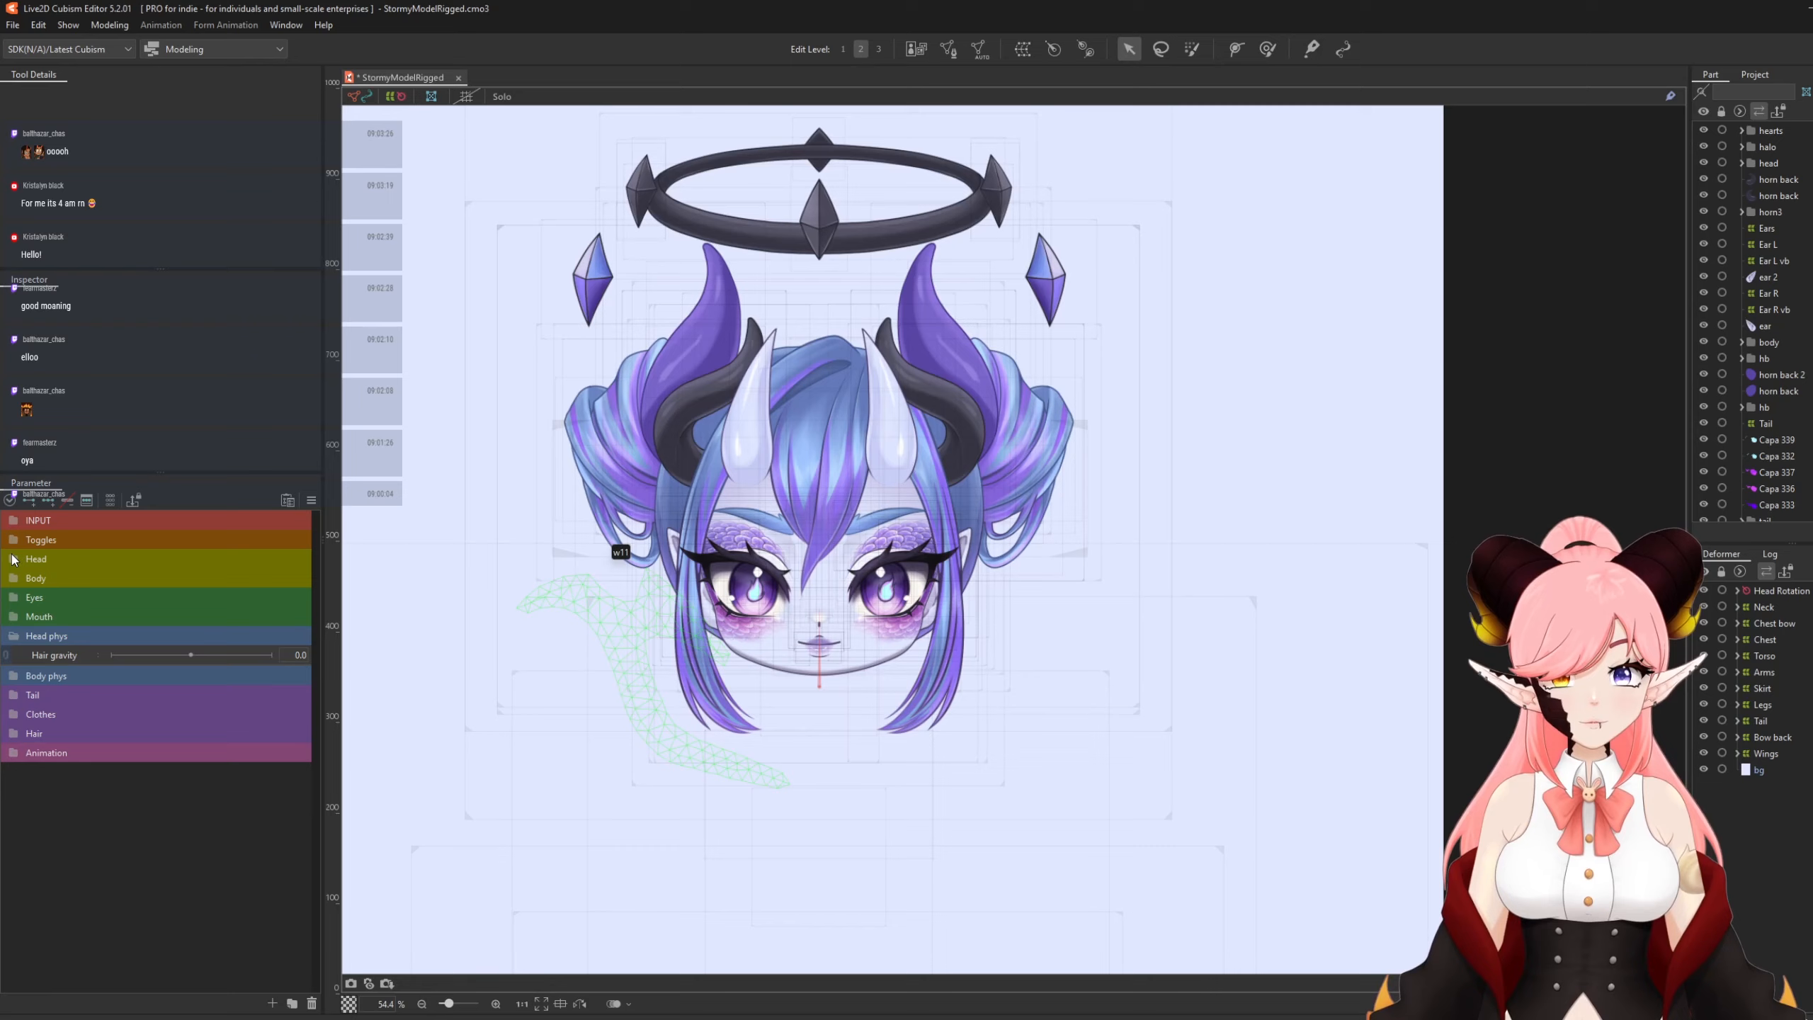
Pose Head z at -30 and create a warp deformer named "Hair gravity" as parent of the Hair front deformer.
{"action": "left_click", "coordinate": [12, 559]}
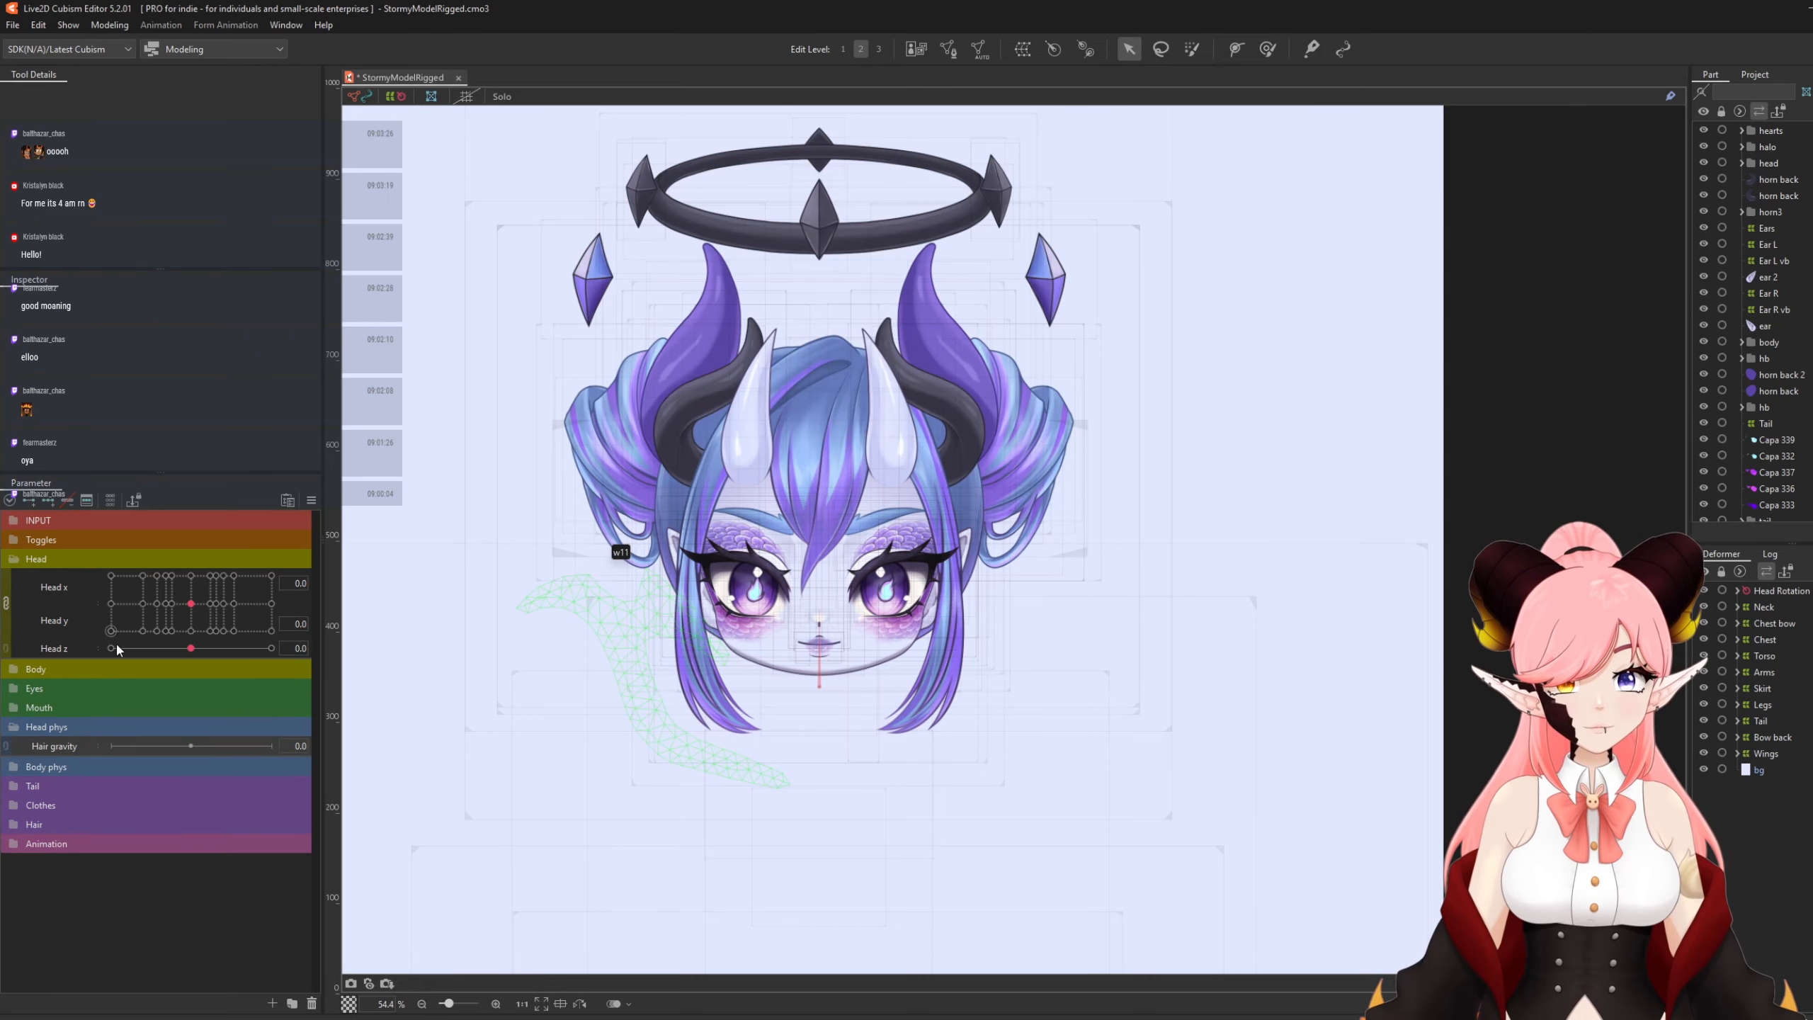
{"action": "left_click_drag", "start_coordinate": [191, 652], "coordinate": [78, 638]}
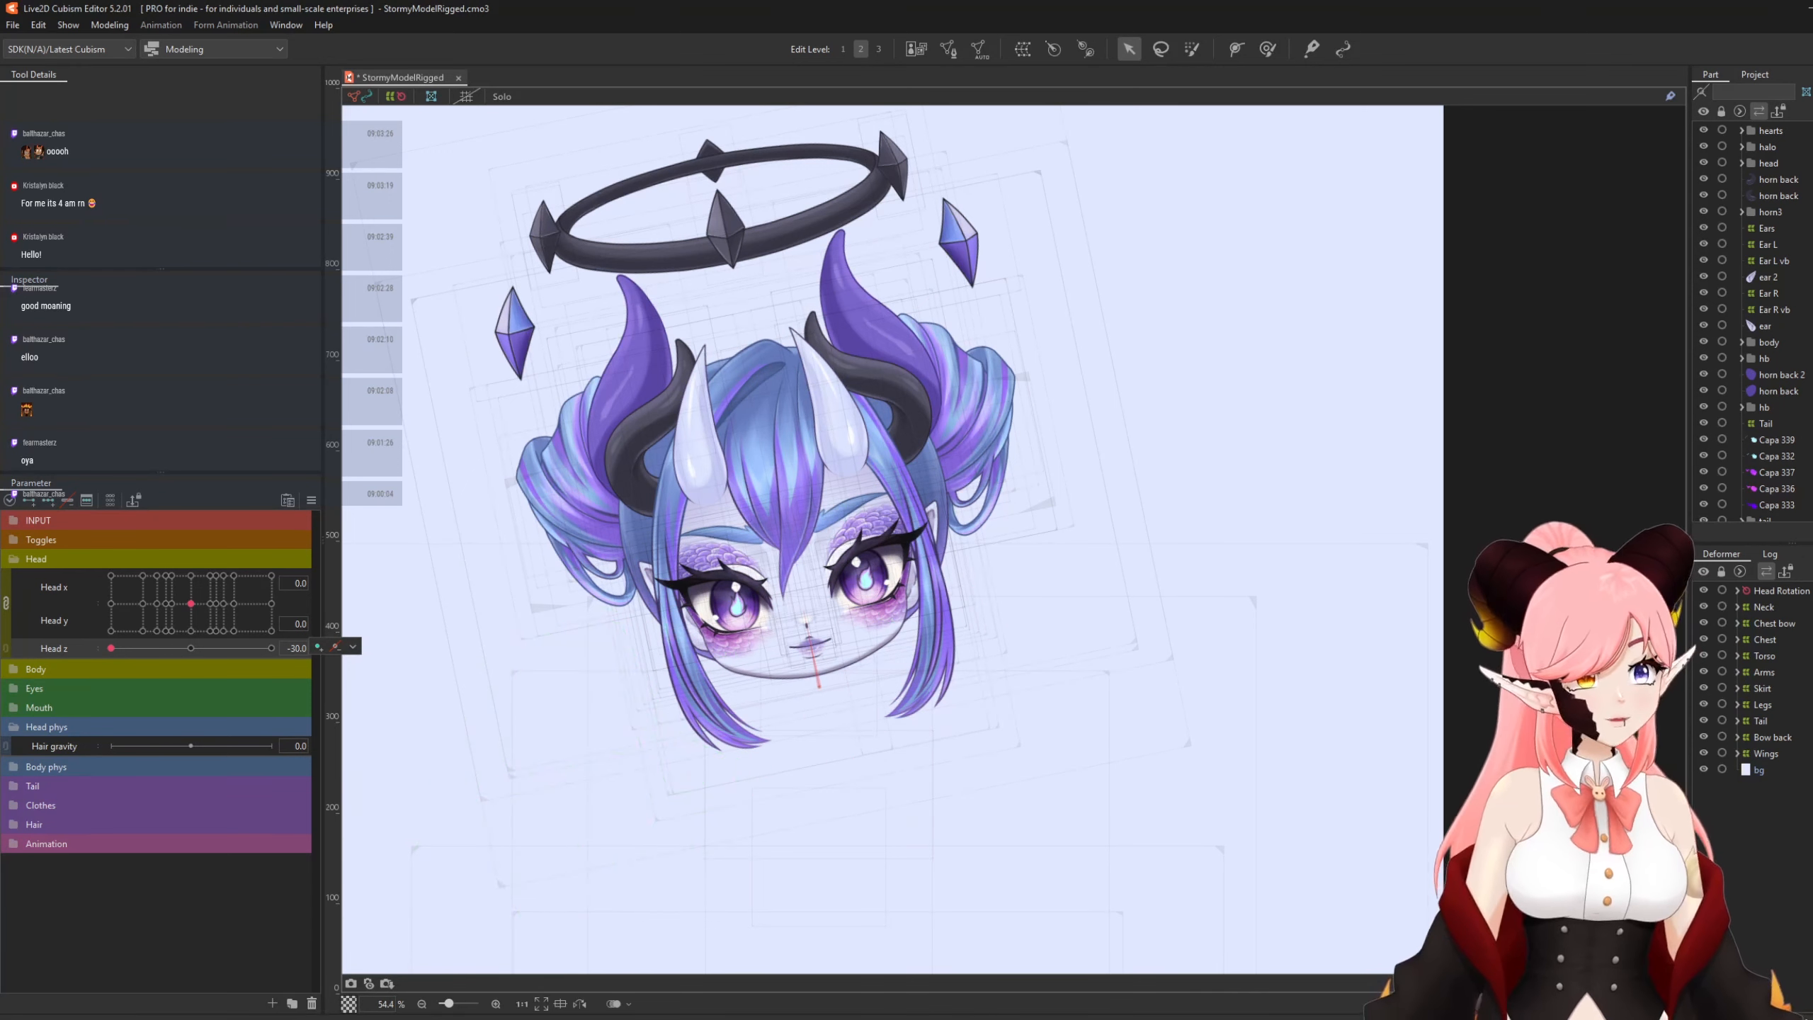
{"action": "left_click", "coordinate": [1737, 592]}
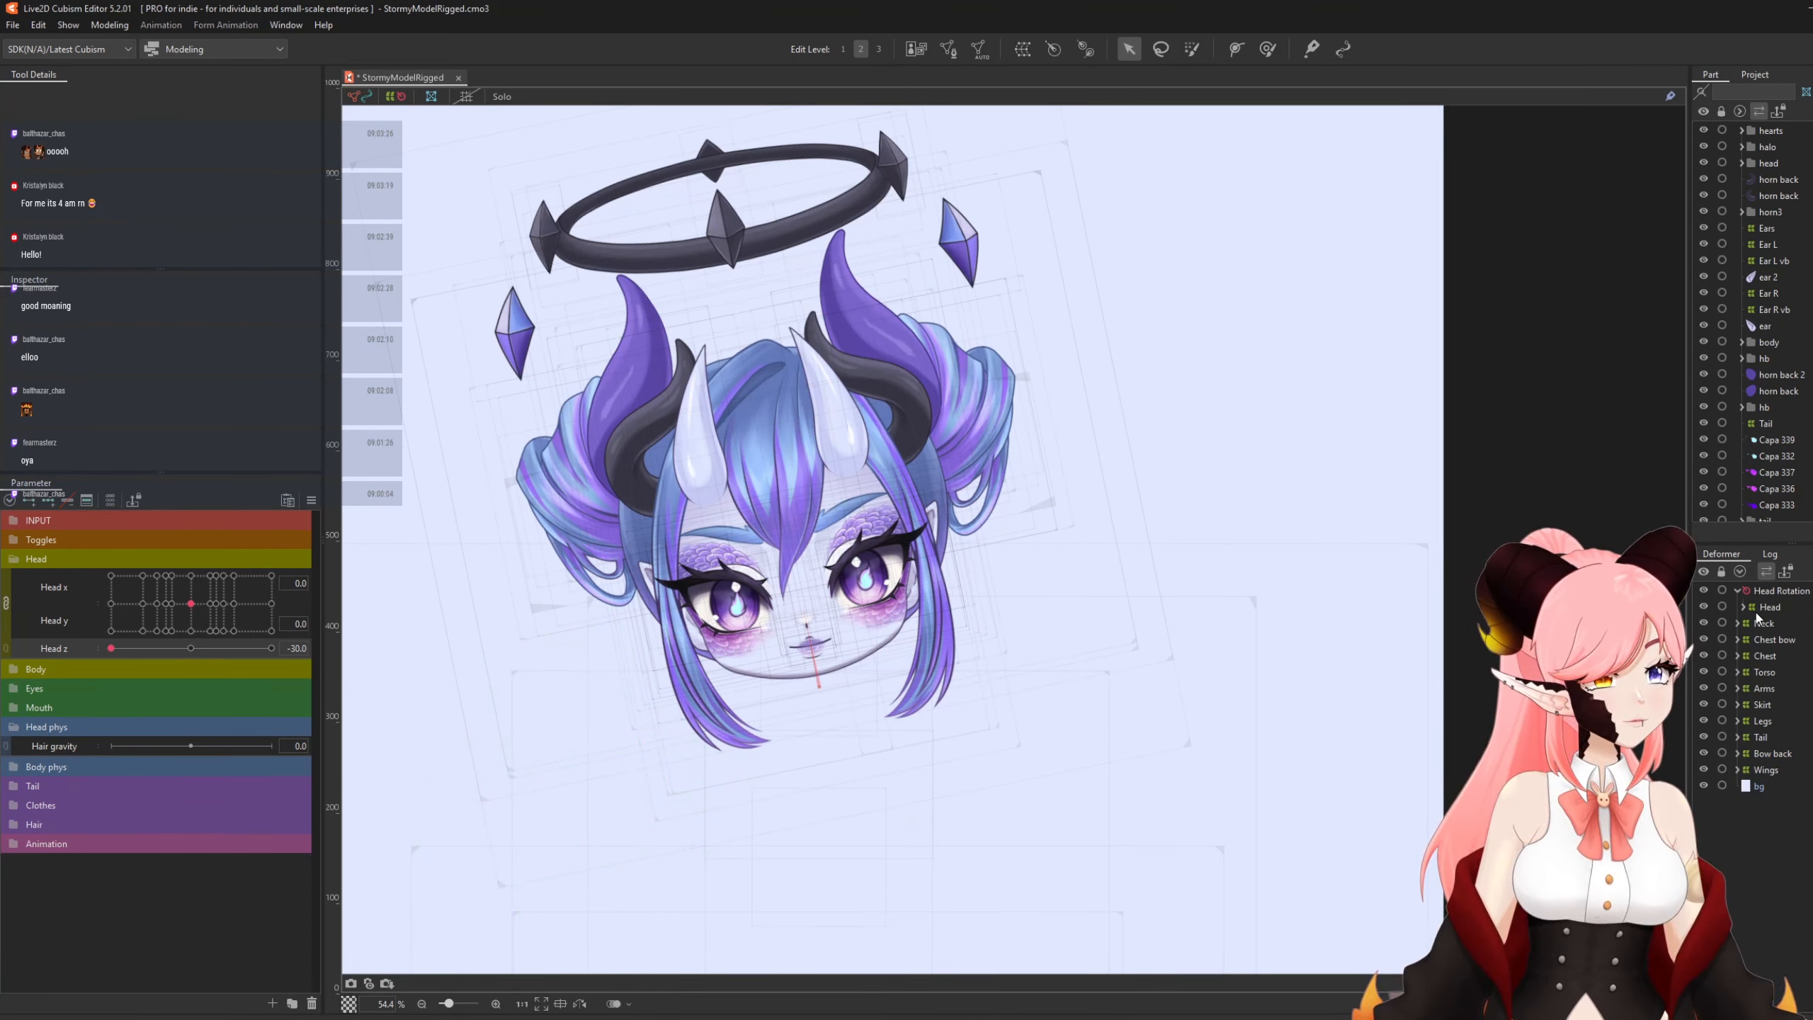
{"action": "left_click", "coordinate": [1743, 607]}
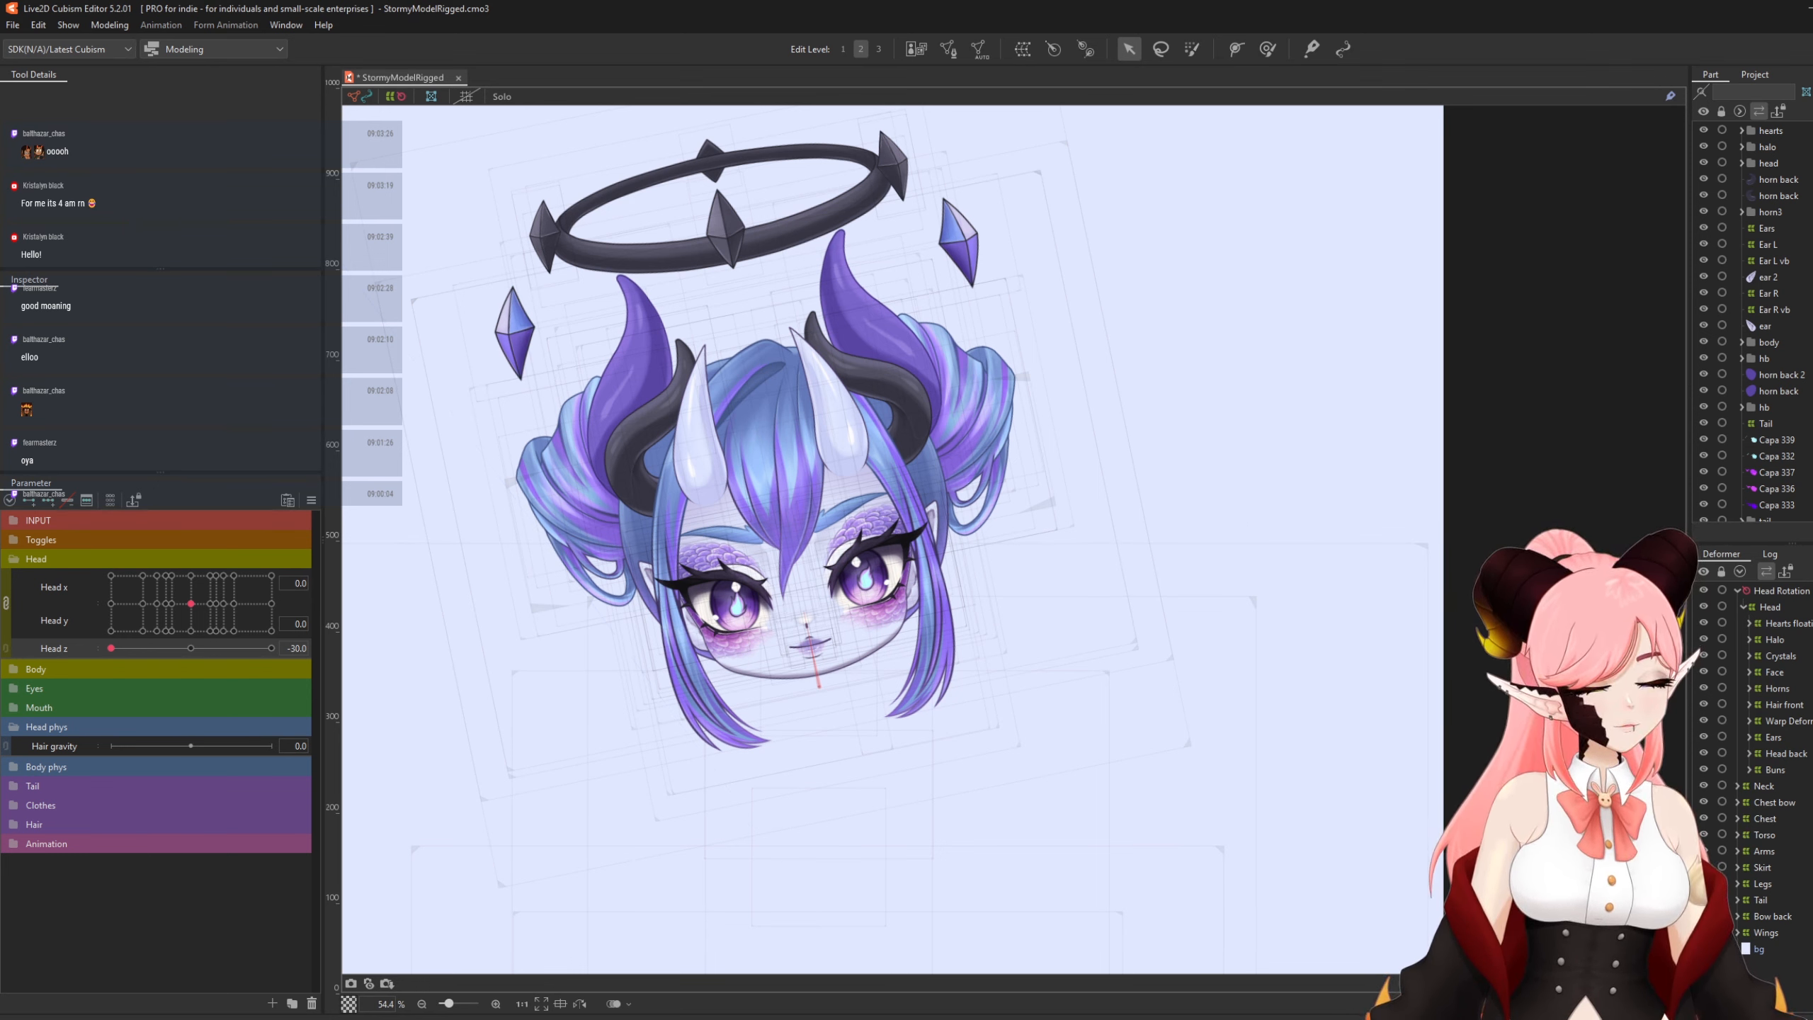
{"action": "left_click", "coordinate": [1783, 705]}
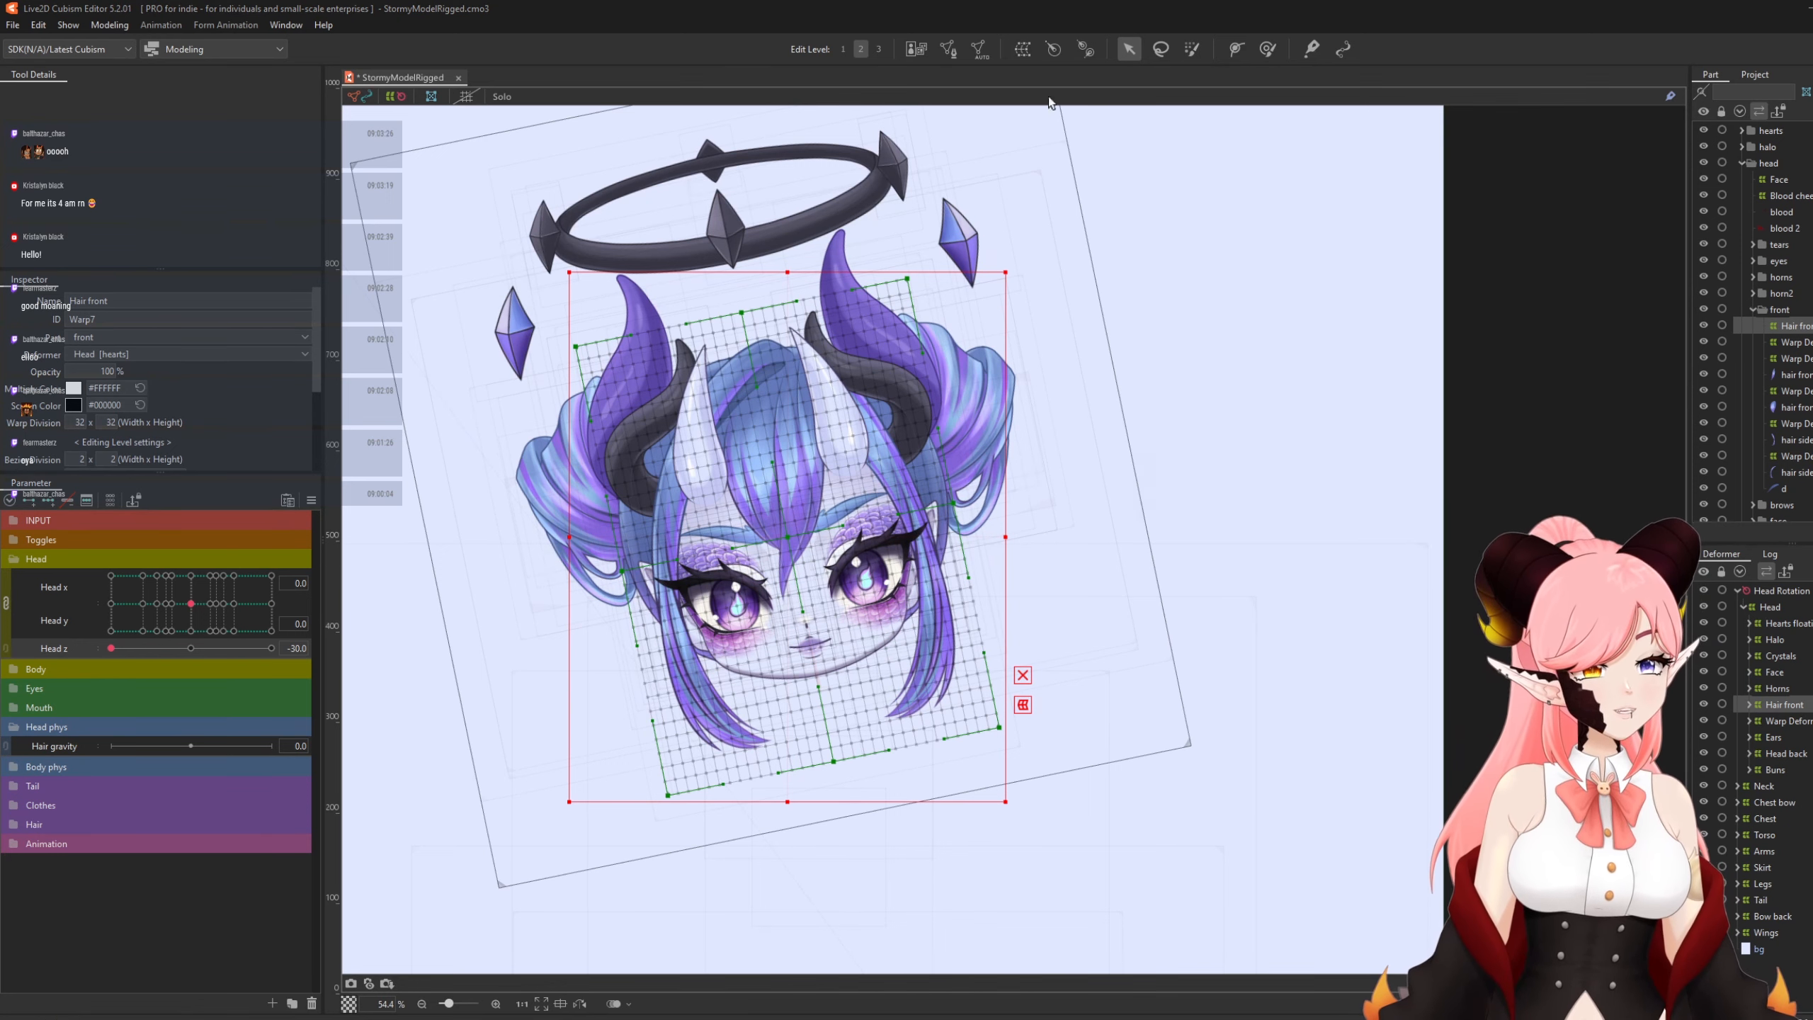
{"action": "left_click", "coordinate": [1022, 50]}
{"action": "type", "text": "H"}
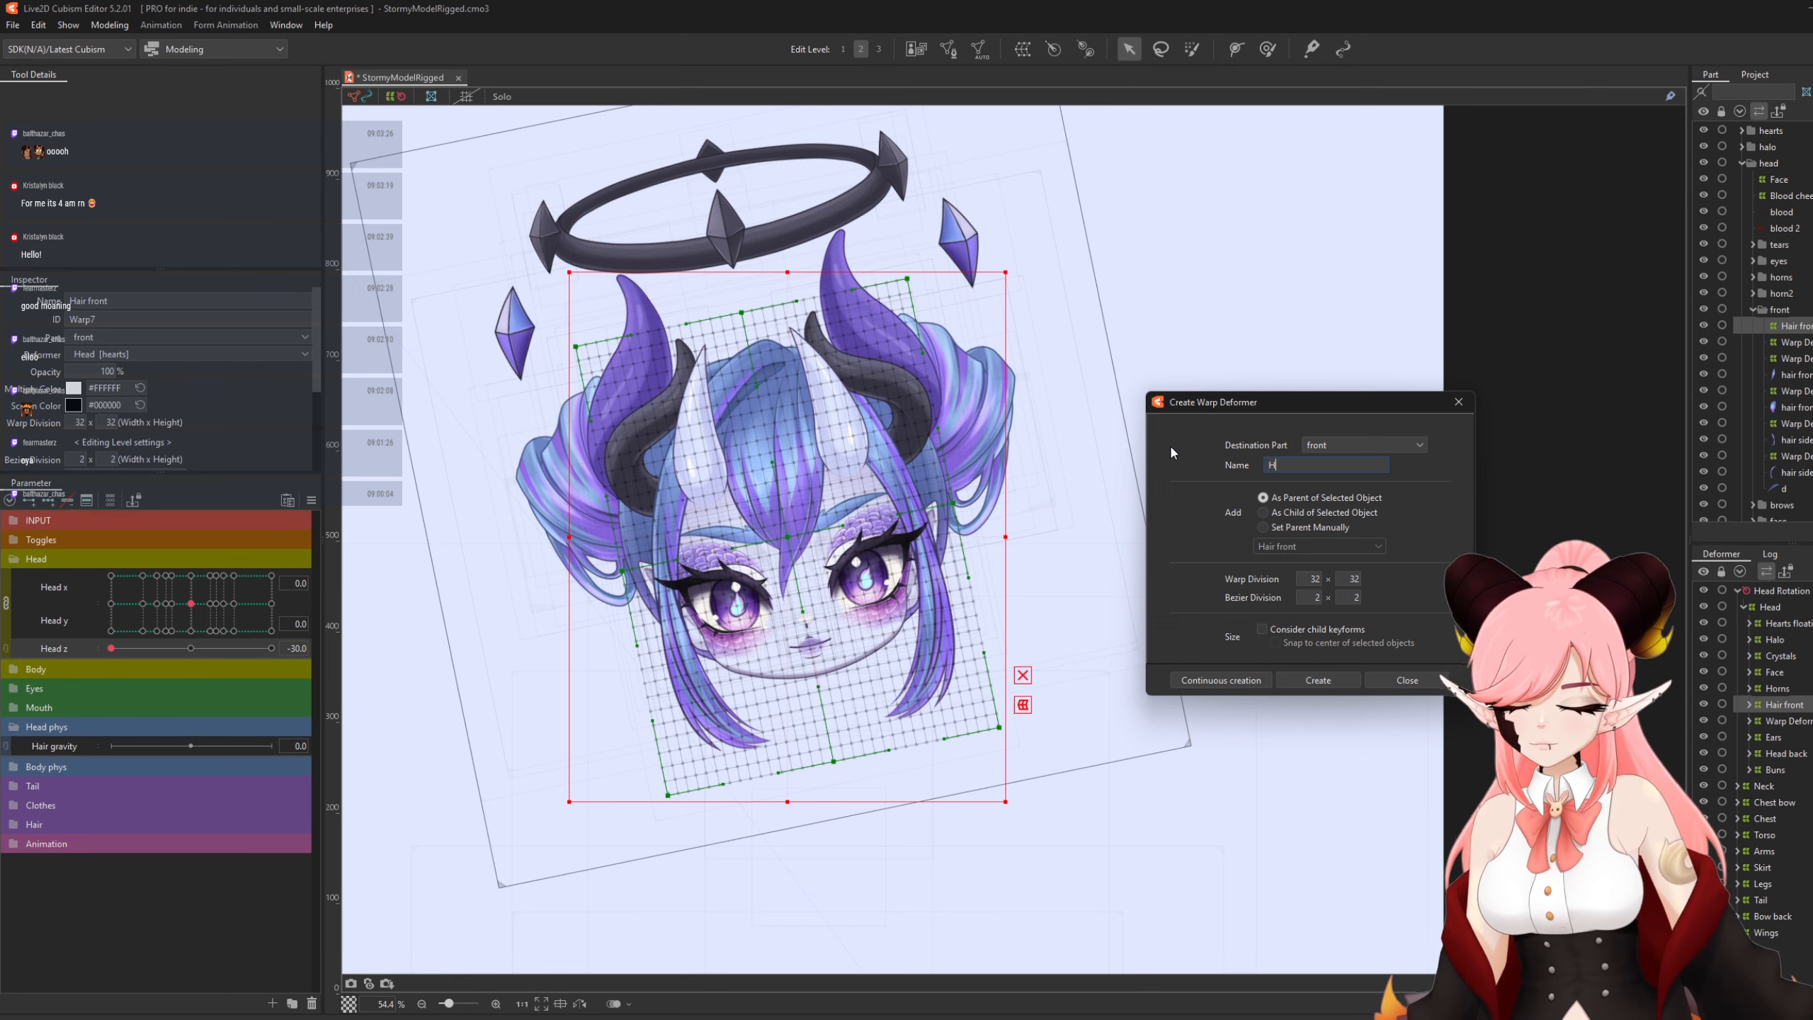
{"action": "type", "text": "air gravit"}
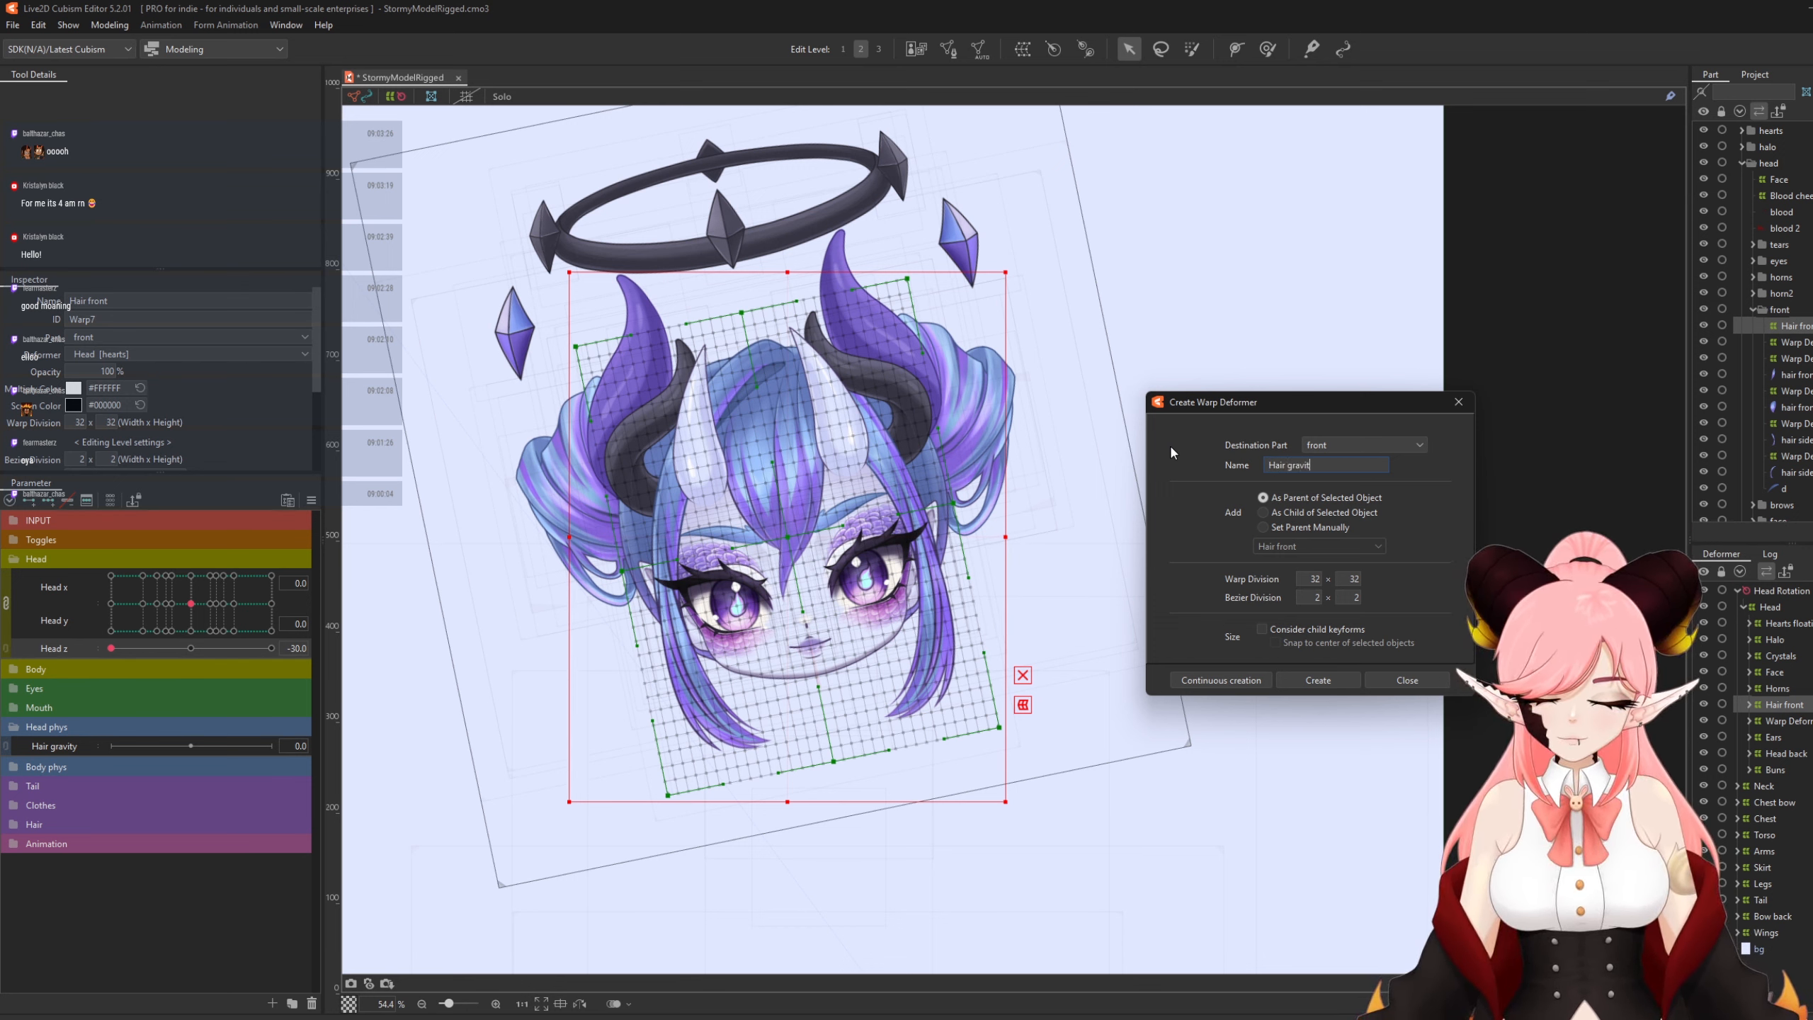
{"action": "type", "text": "y"}
{"action": "left_click", "coordinate": [1348, 685]}
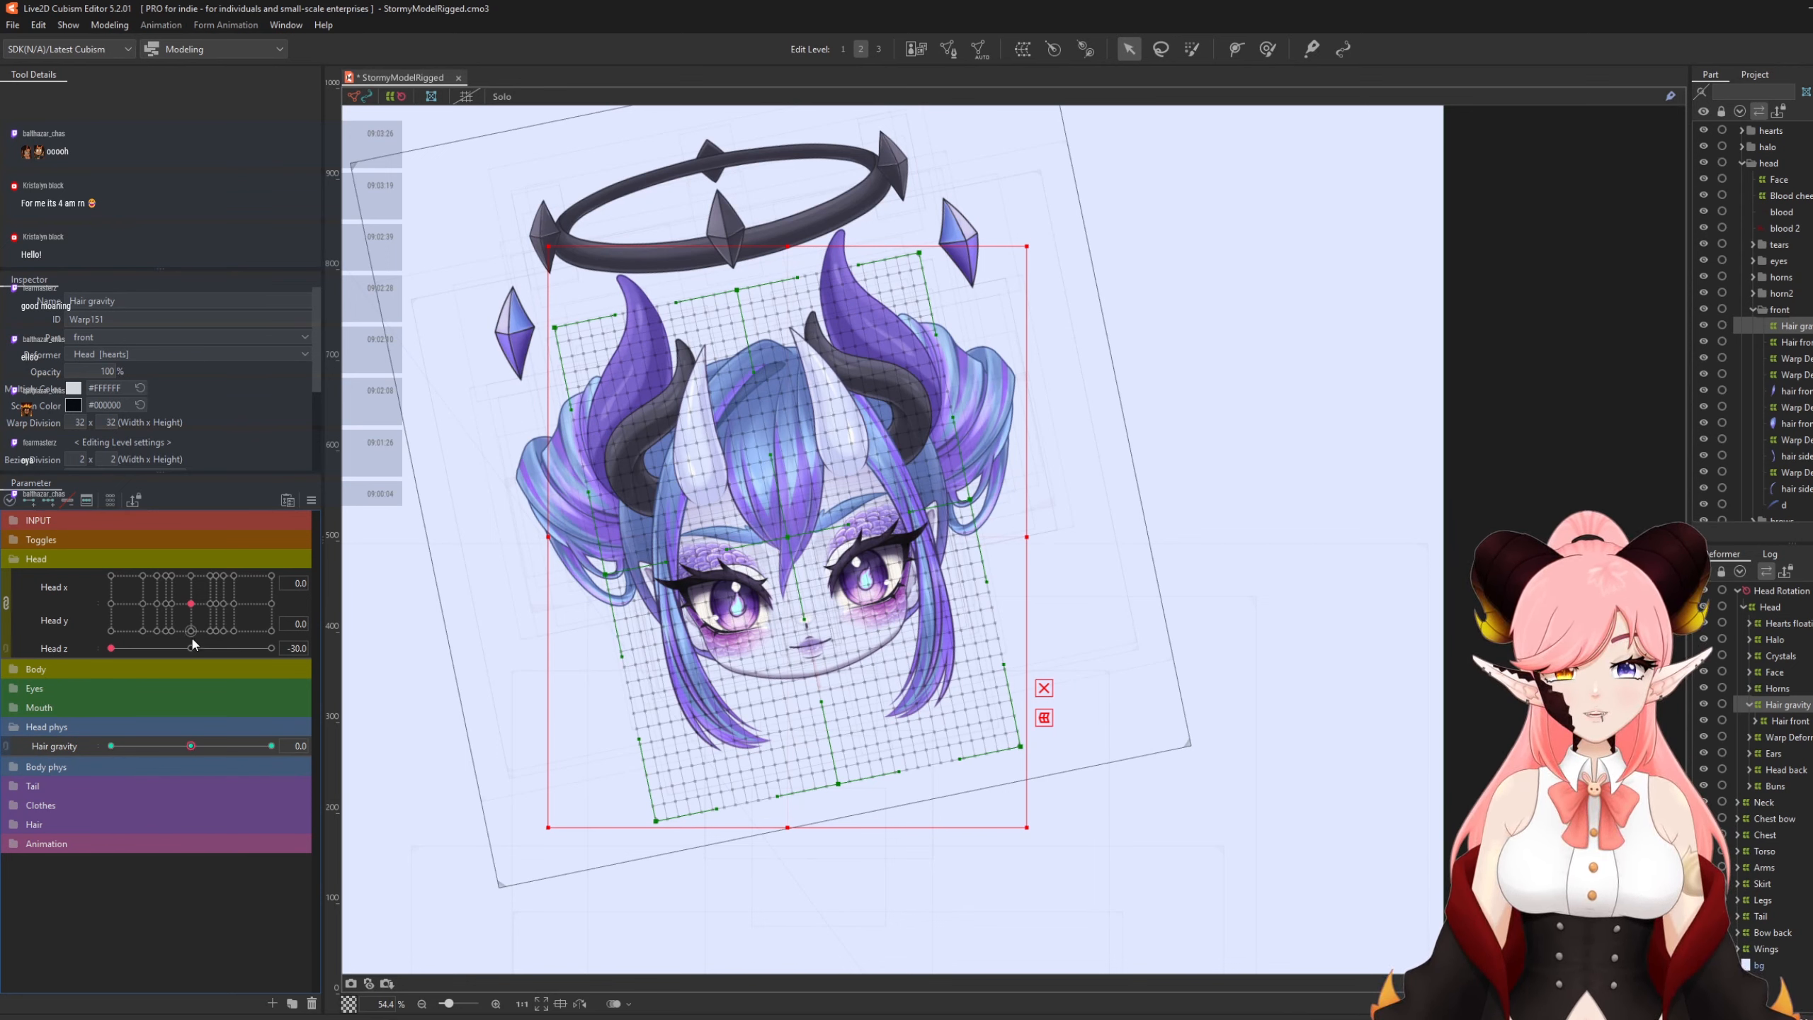
Set the Hair gravity parameter to -30 and start the temporary deform tool on the Hair gravity deformer.
{"action": "left_click_drag", "start_coordinate": [185, 747], "coordinate": [116, 756]}
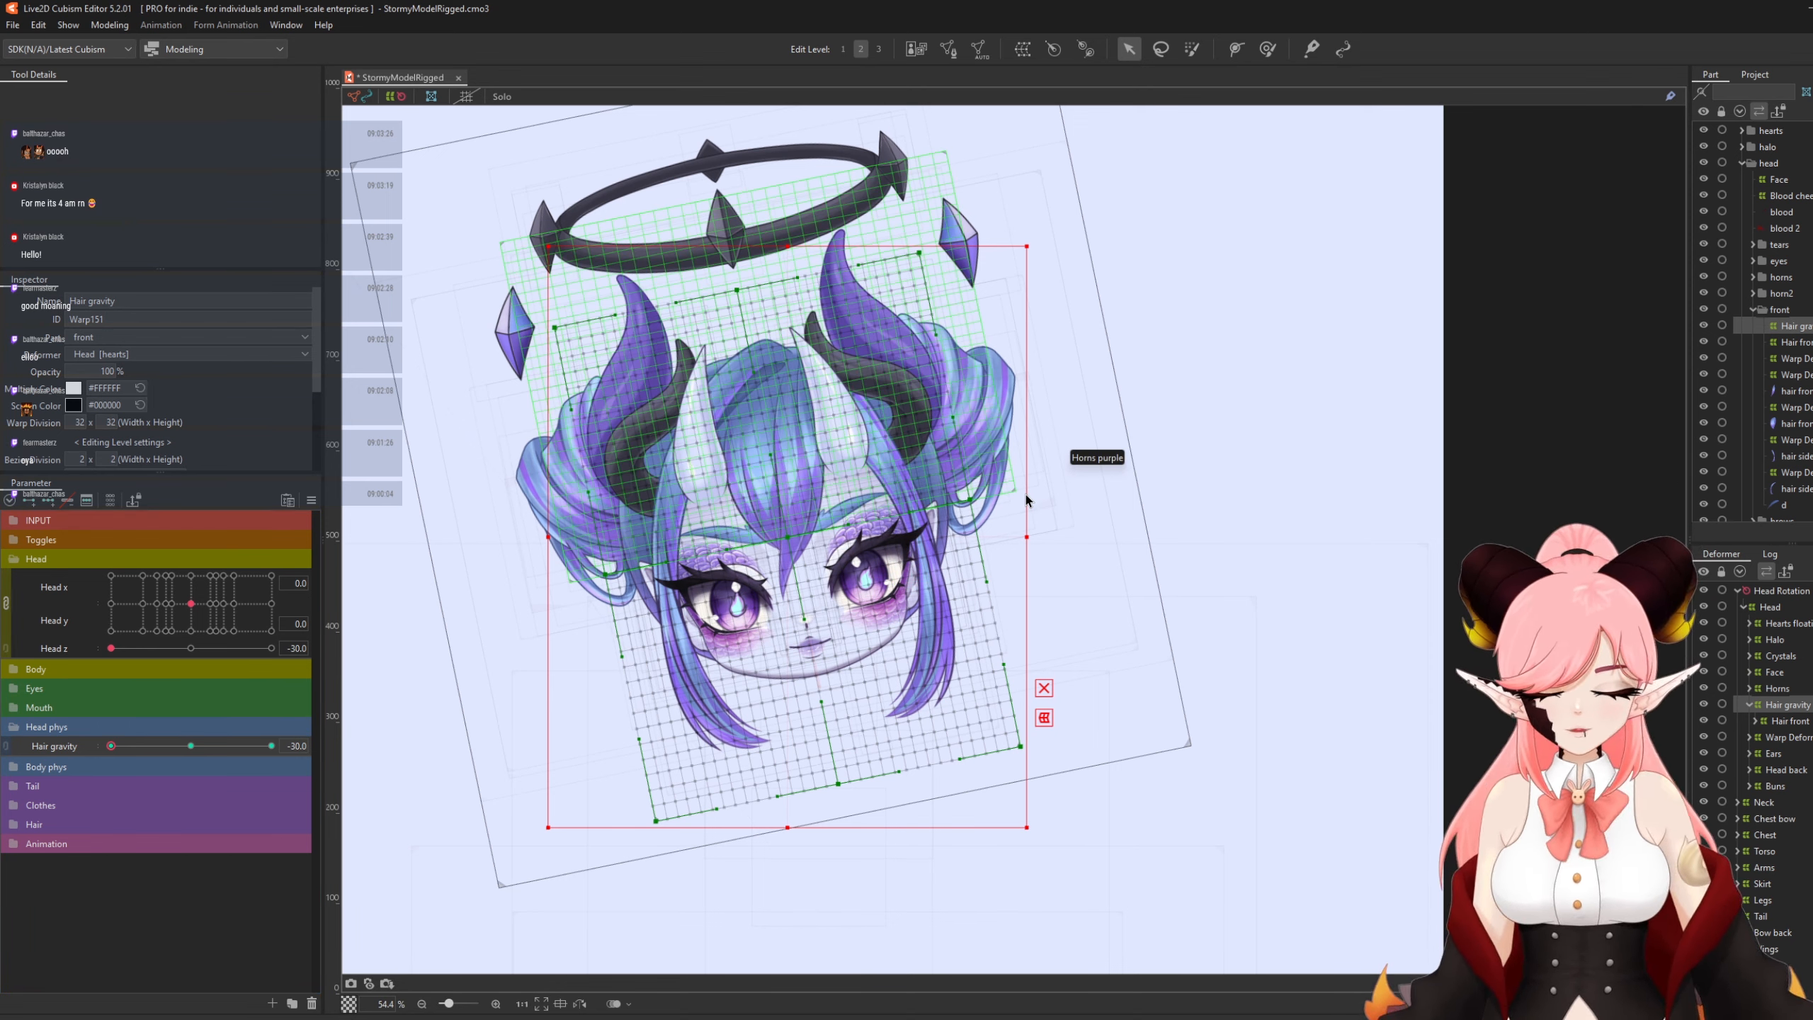
{"action": "key", "text": "t"}
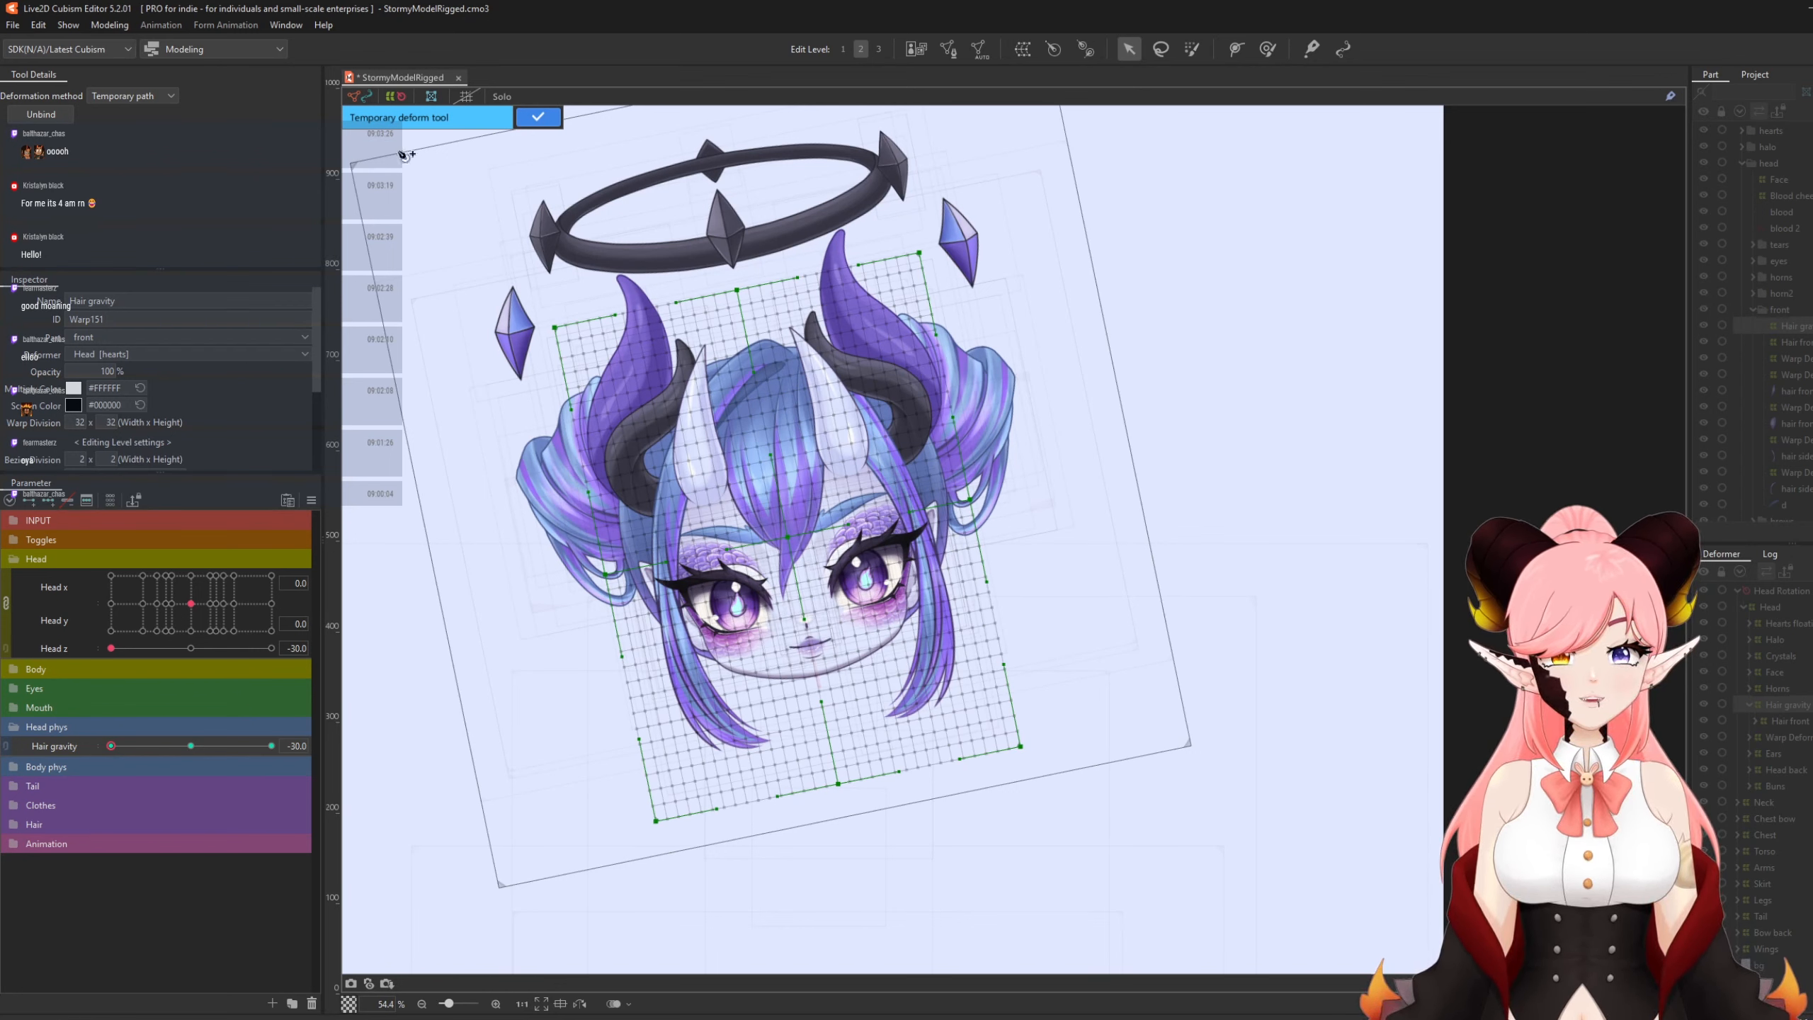
{"action": "left_click", "coordinate": [107, 28]}
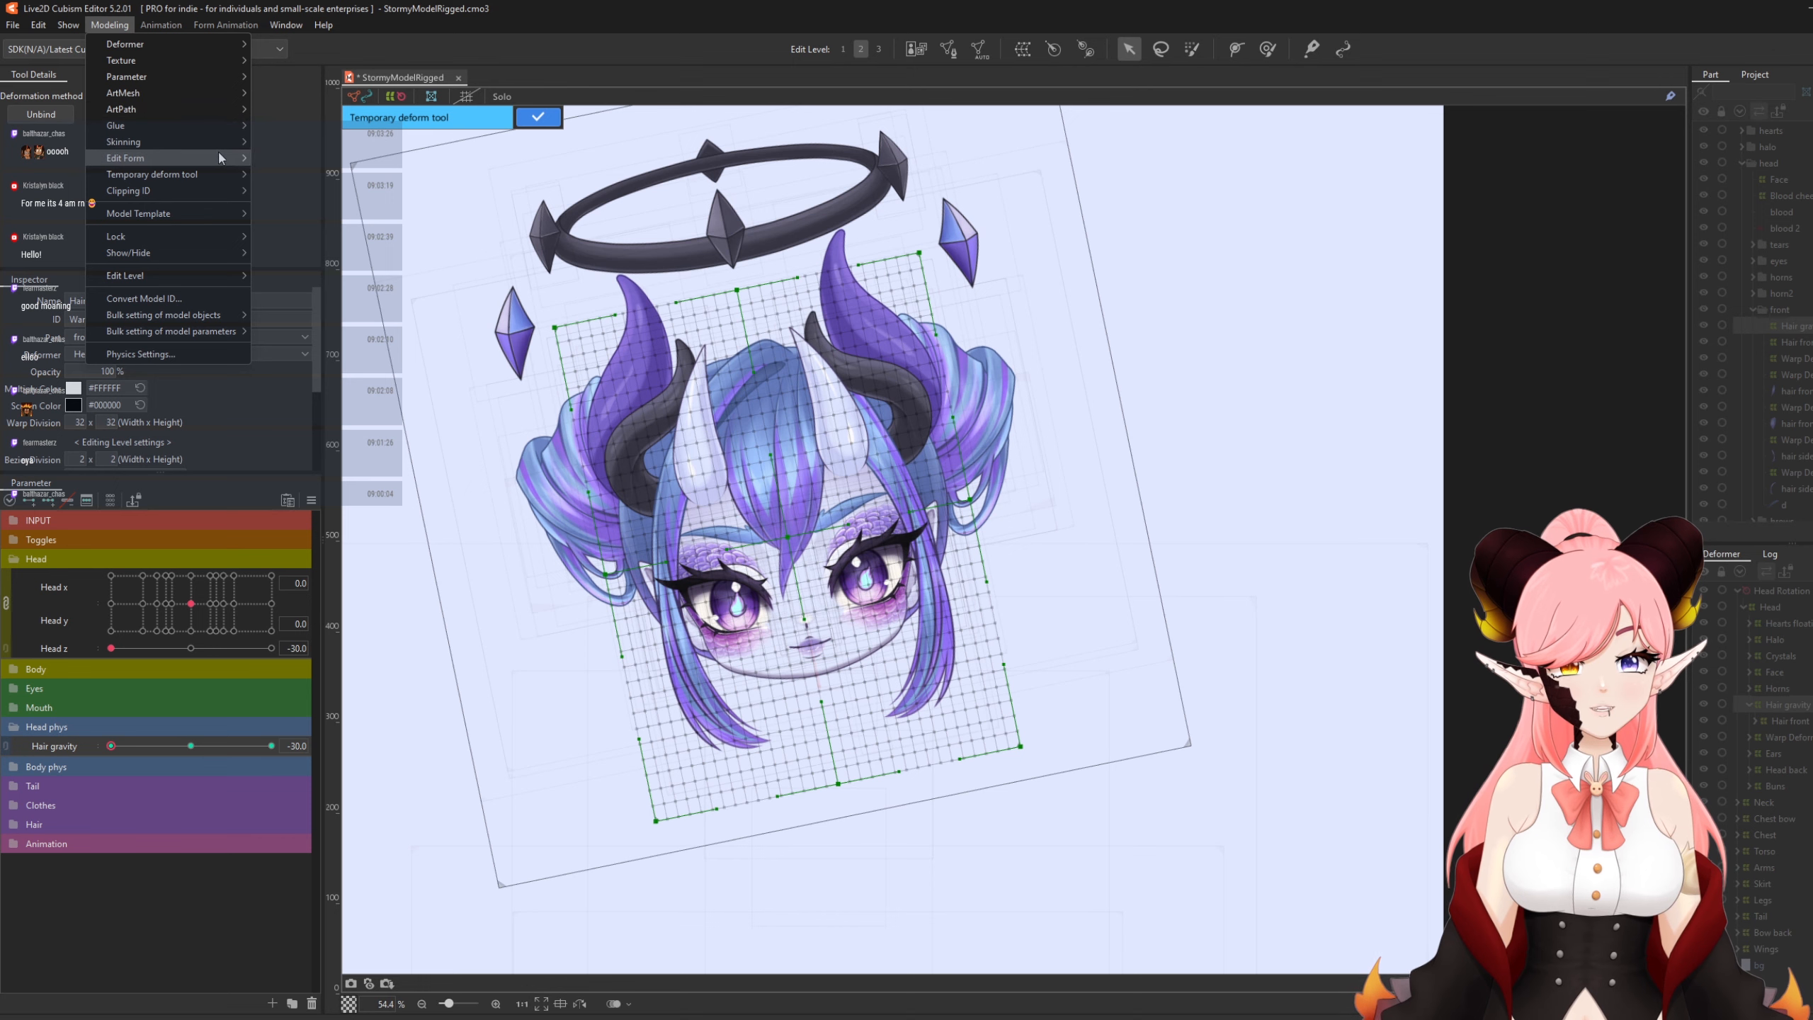
{"action": "mouse_move", "coordinate": [223, 172]}
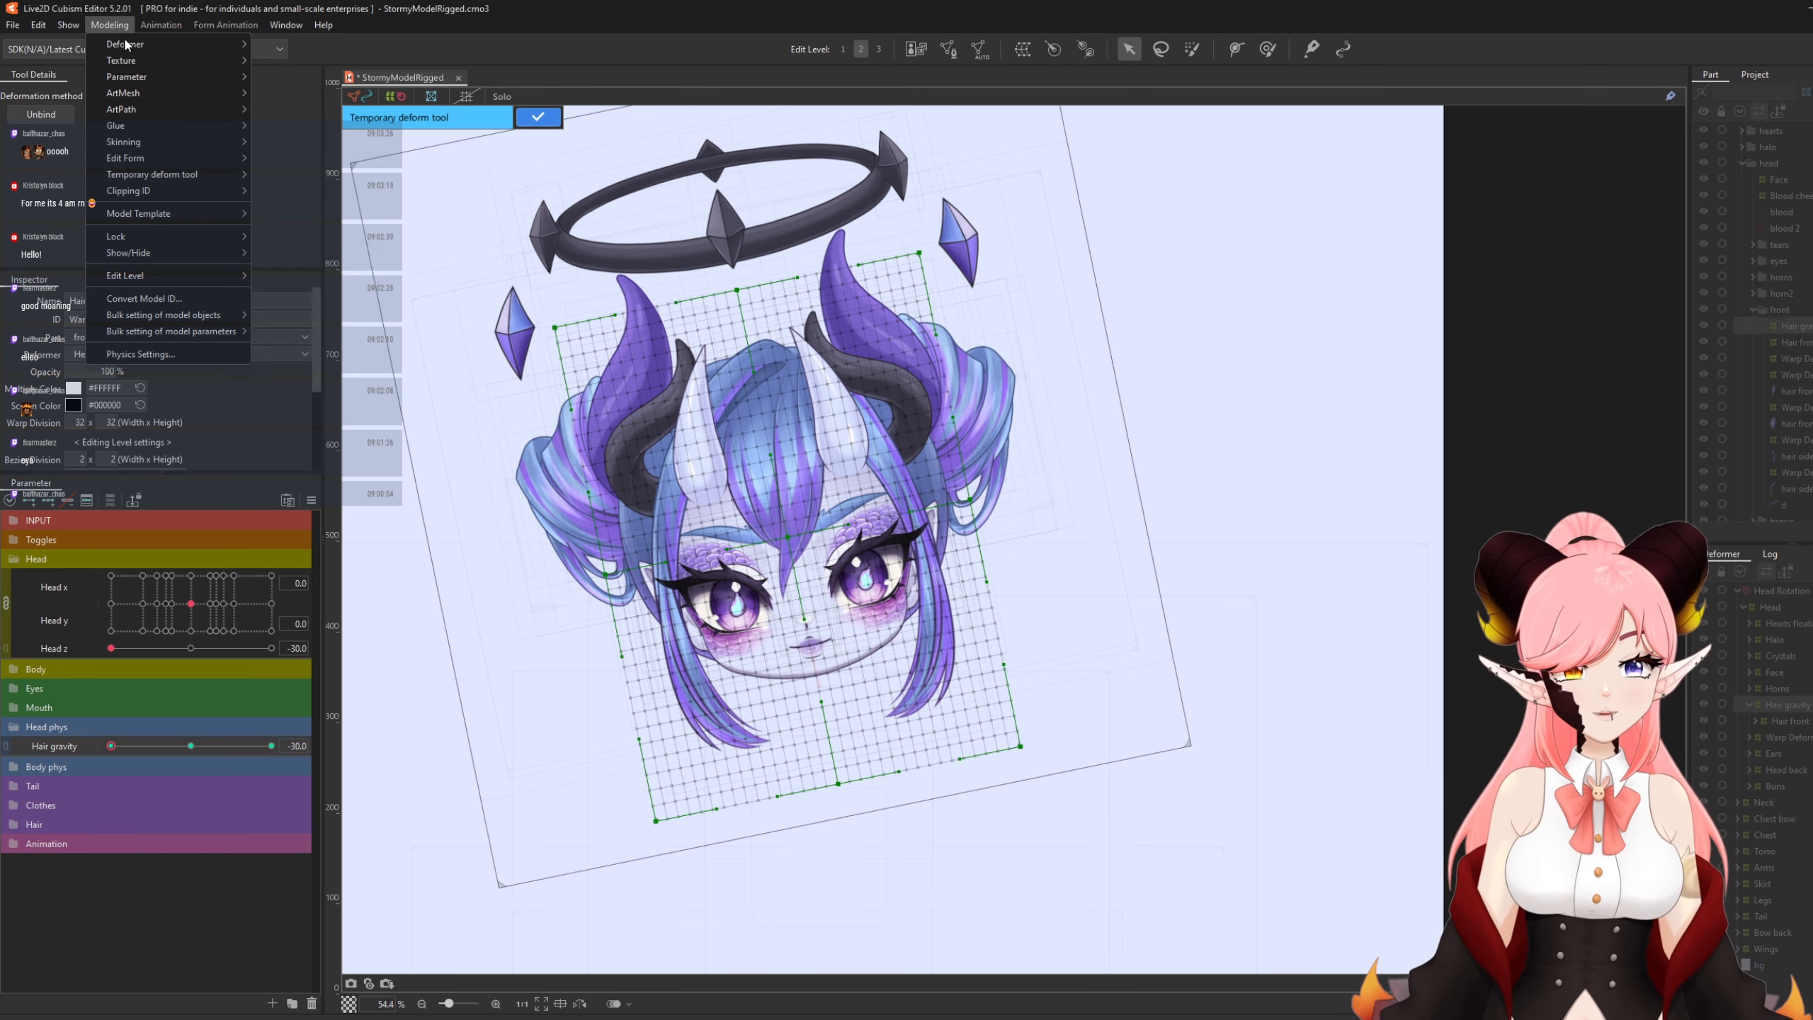
{"action": "mouse_move", "coordinate": [324, 25]}
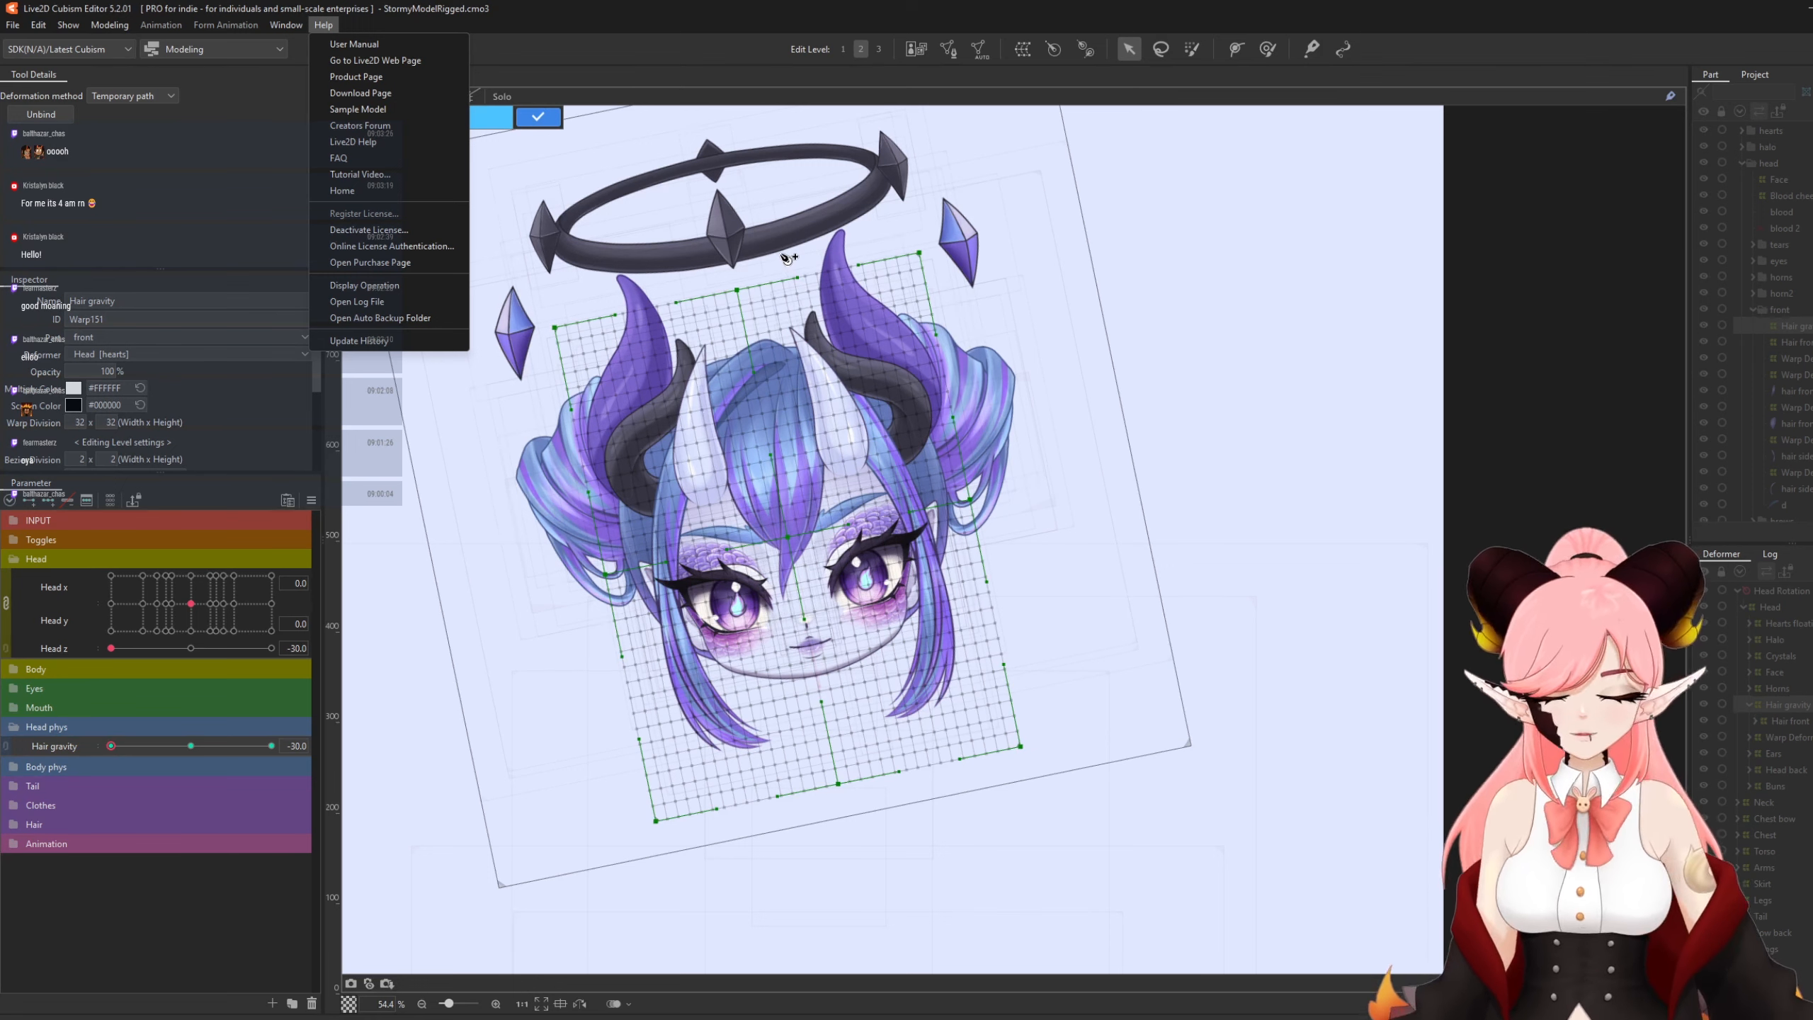
Lay a four-point temporary deform path down the tilted head's centre, from the halo to below the chin.
{"action": "left_click", "coordinate": [731, 252]}
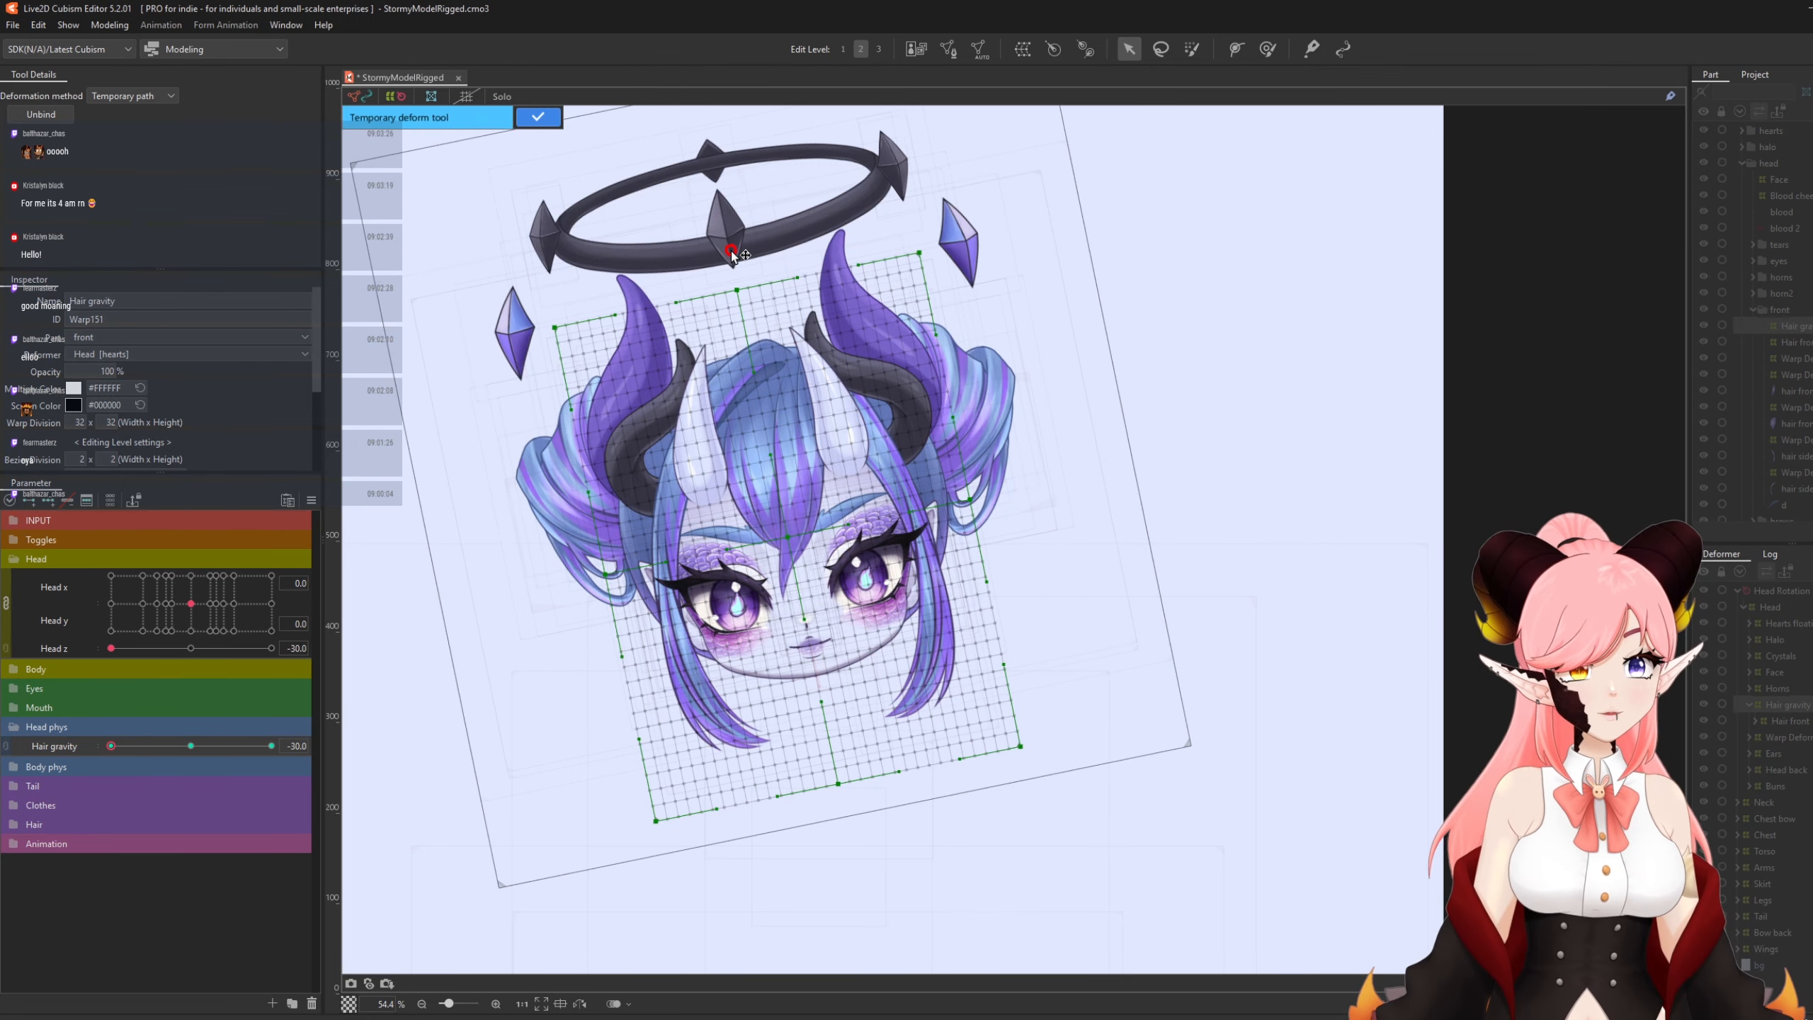
{"action": "left_click", "coordinate": [755, 387]}
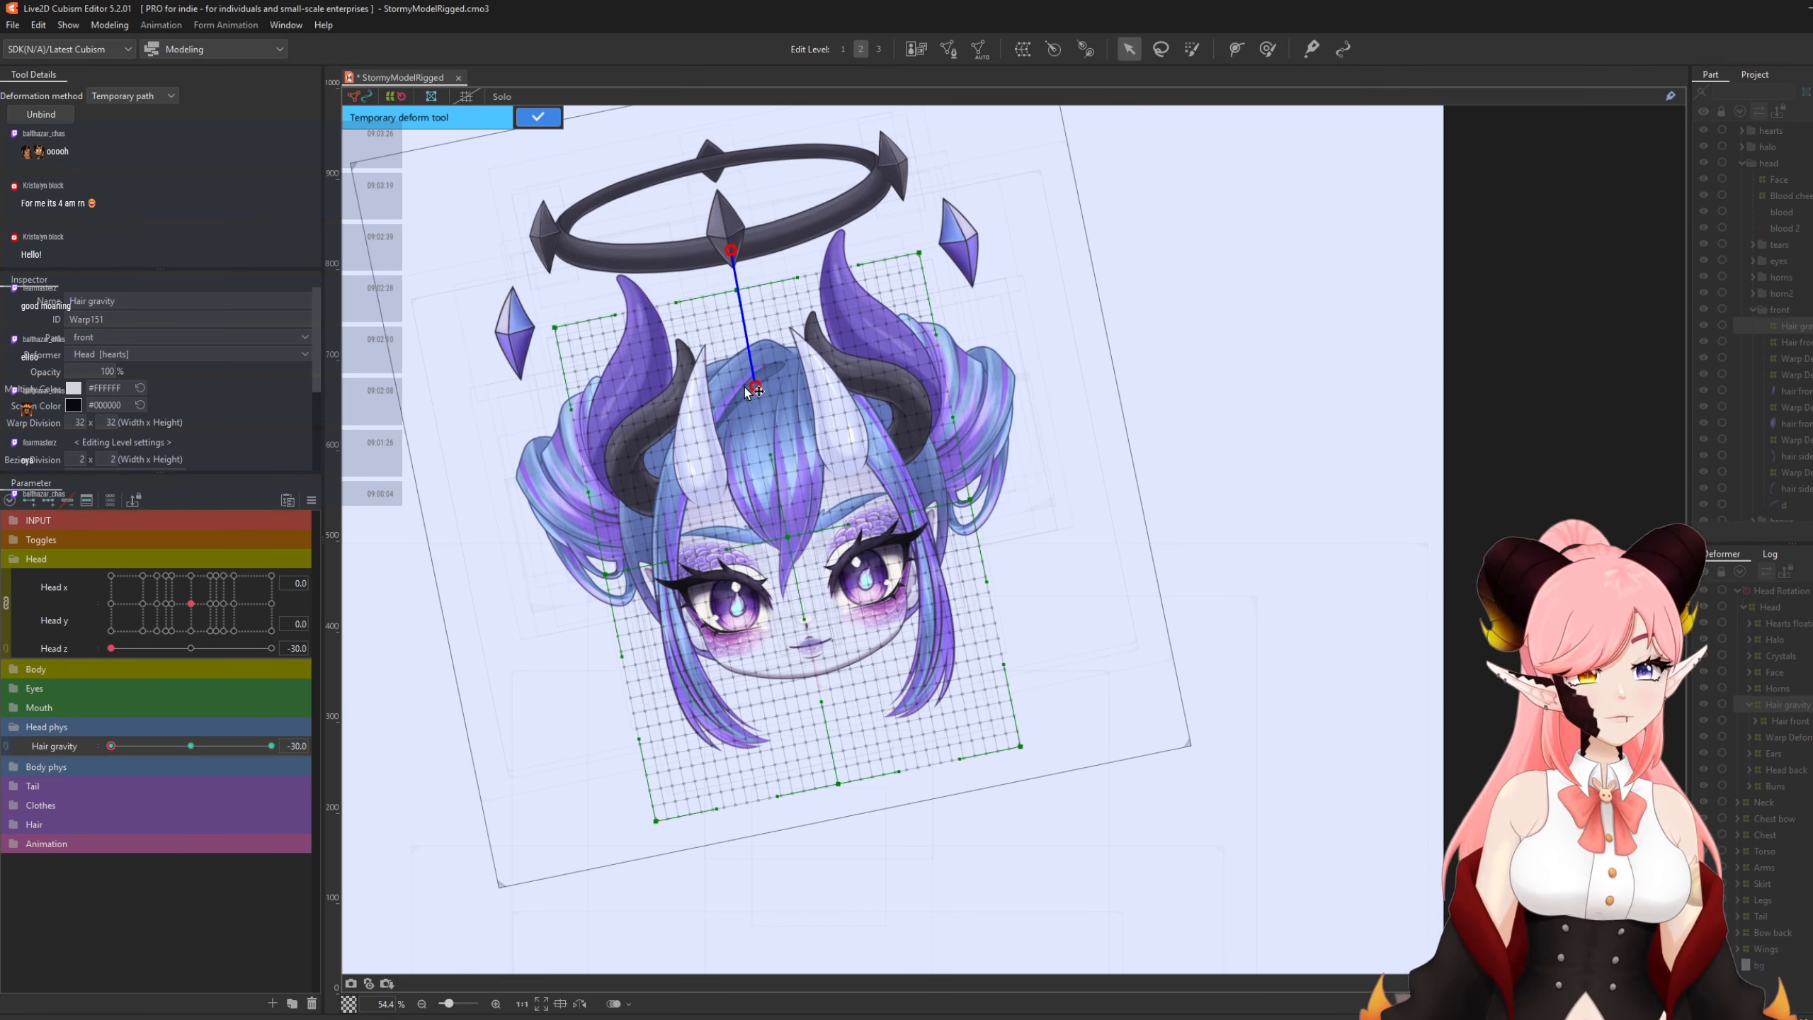
{"action": "left_click", "coordinate": [779, 495]}
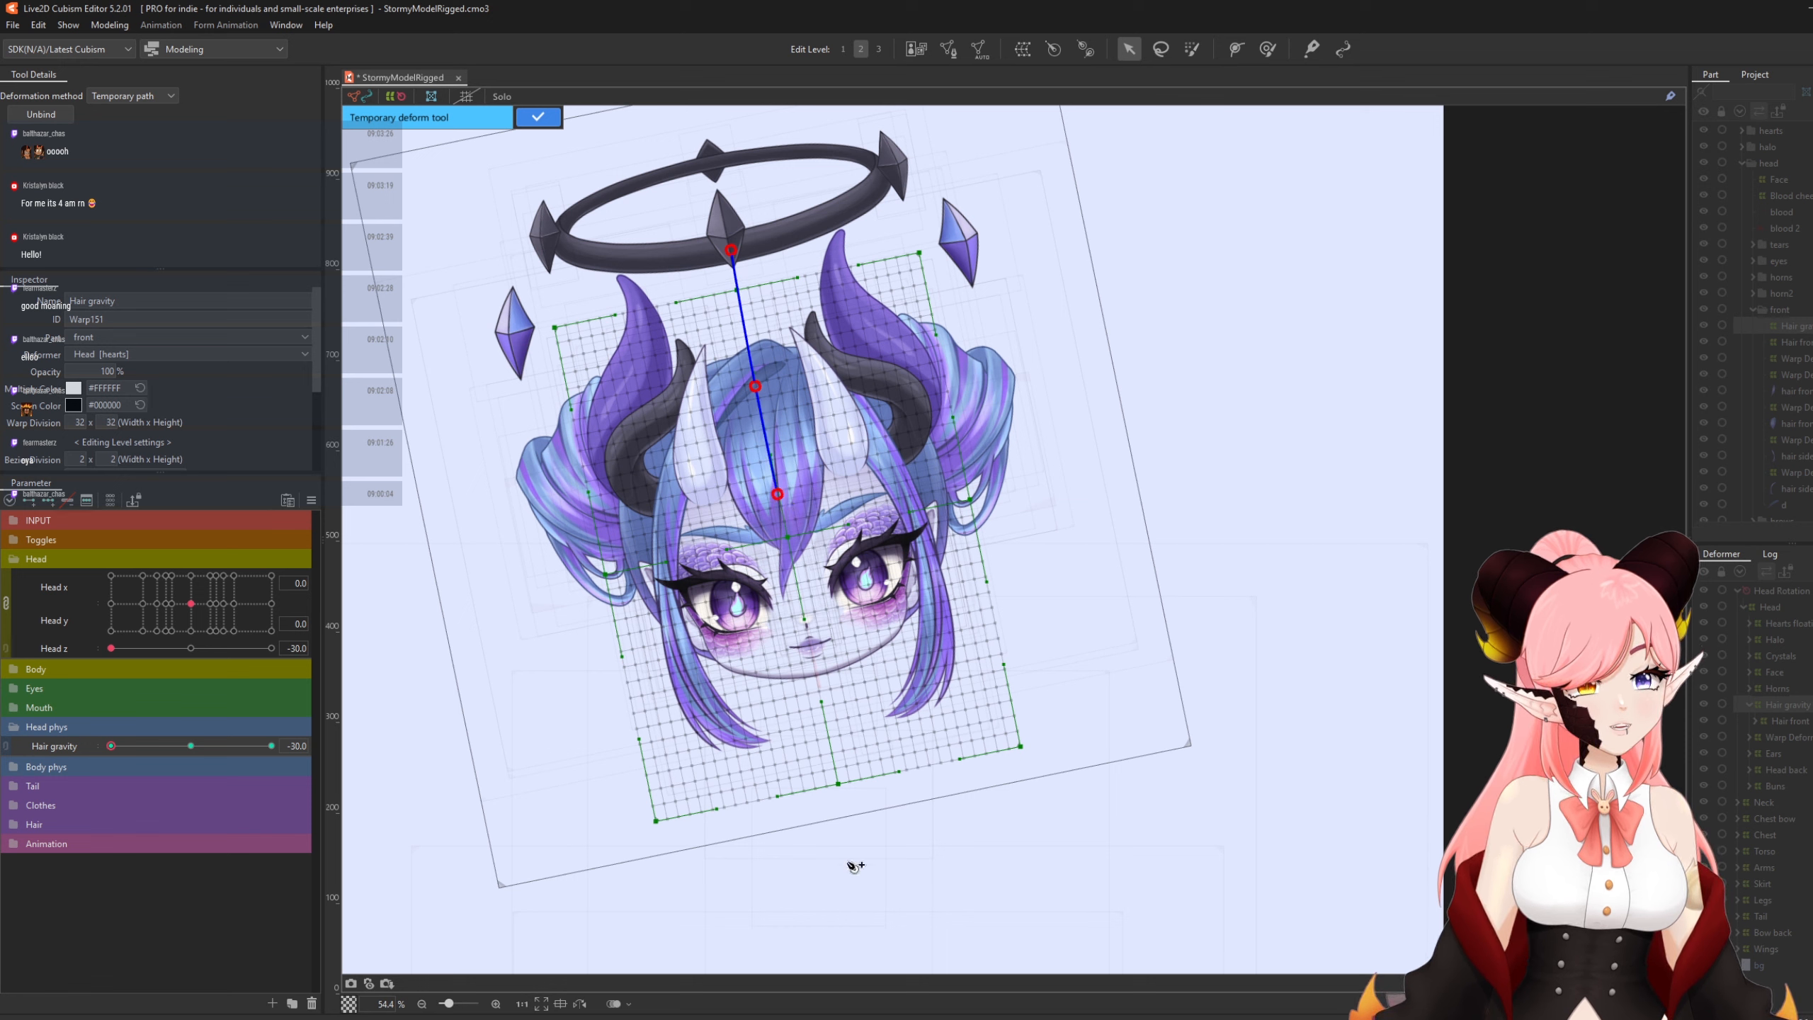
{"action": "left_click", "coordinate": [849, 806]}
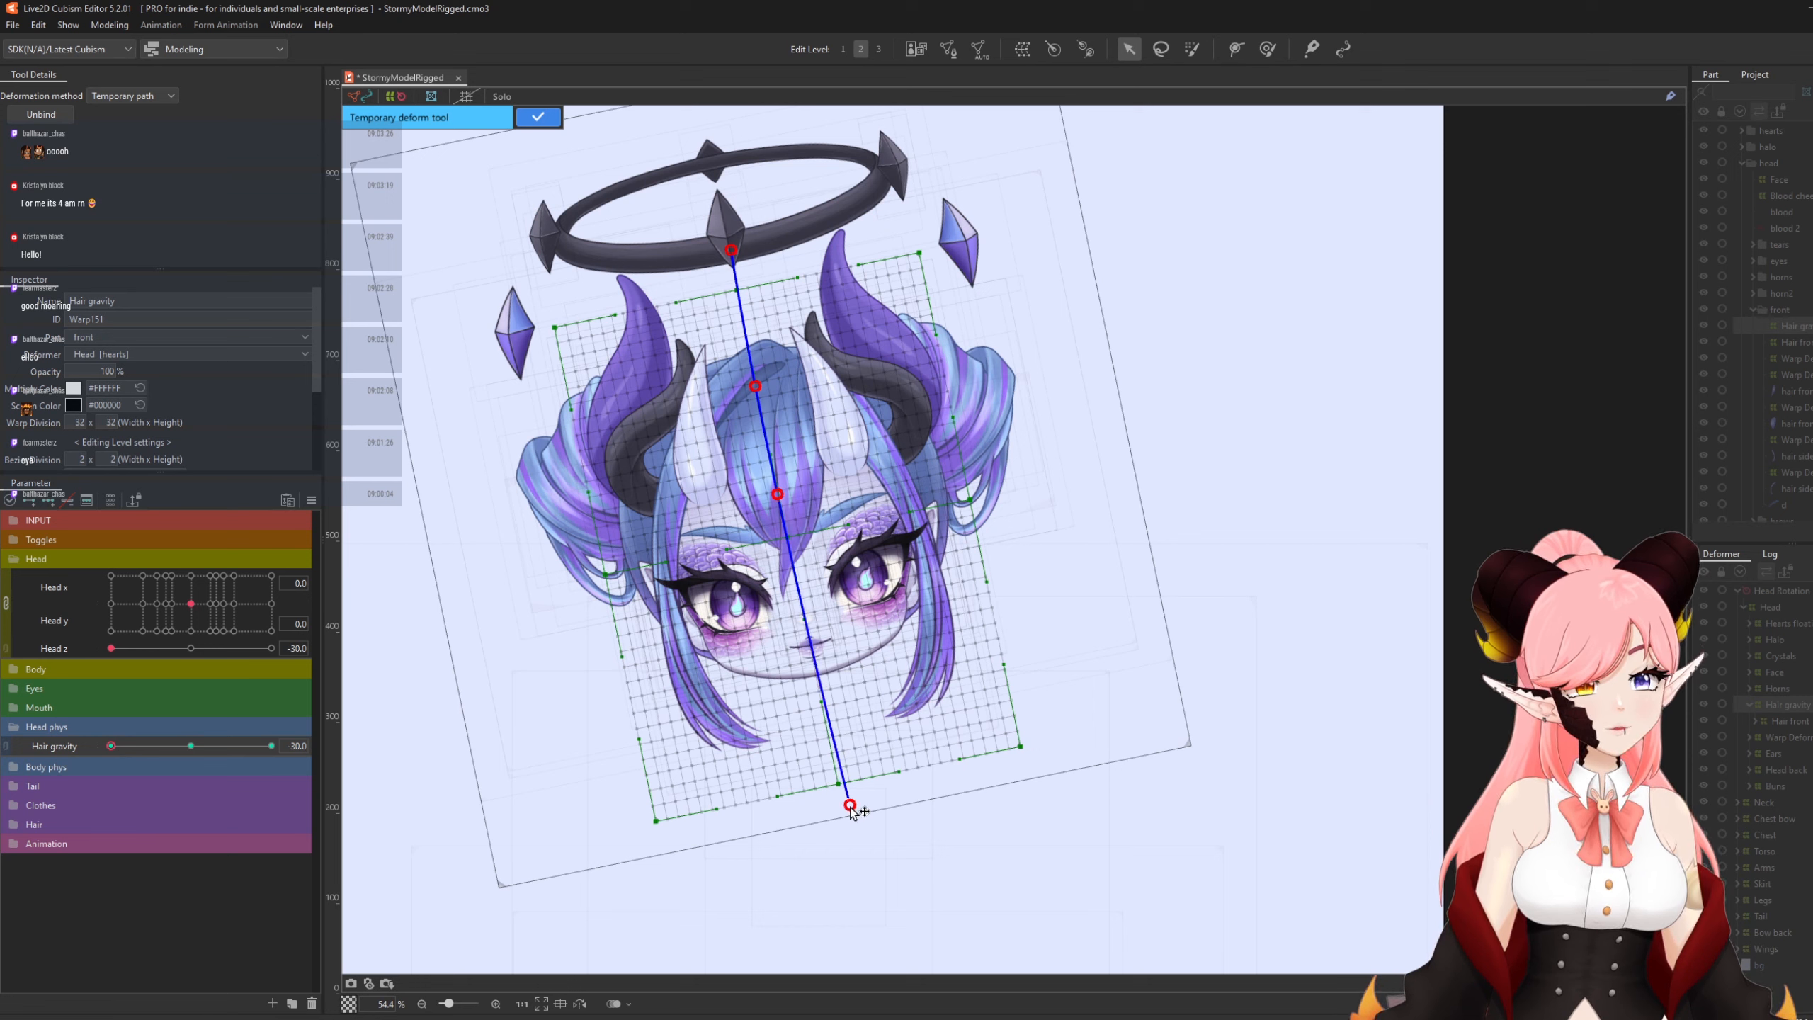
Bend the path's lower part, using an extra point near the mouth, so the front hair hangs vertically, and apply the deformation.
{"action": "left_click_drag", "start_coordinate": [849, 805], "coordinate": [791, 815]}
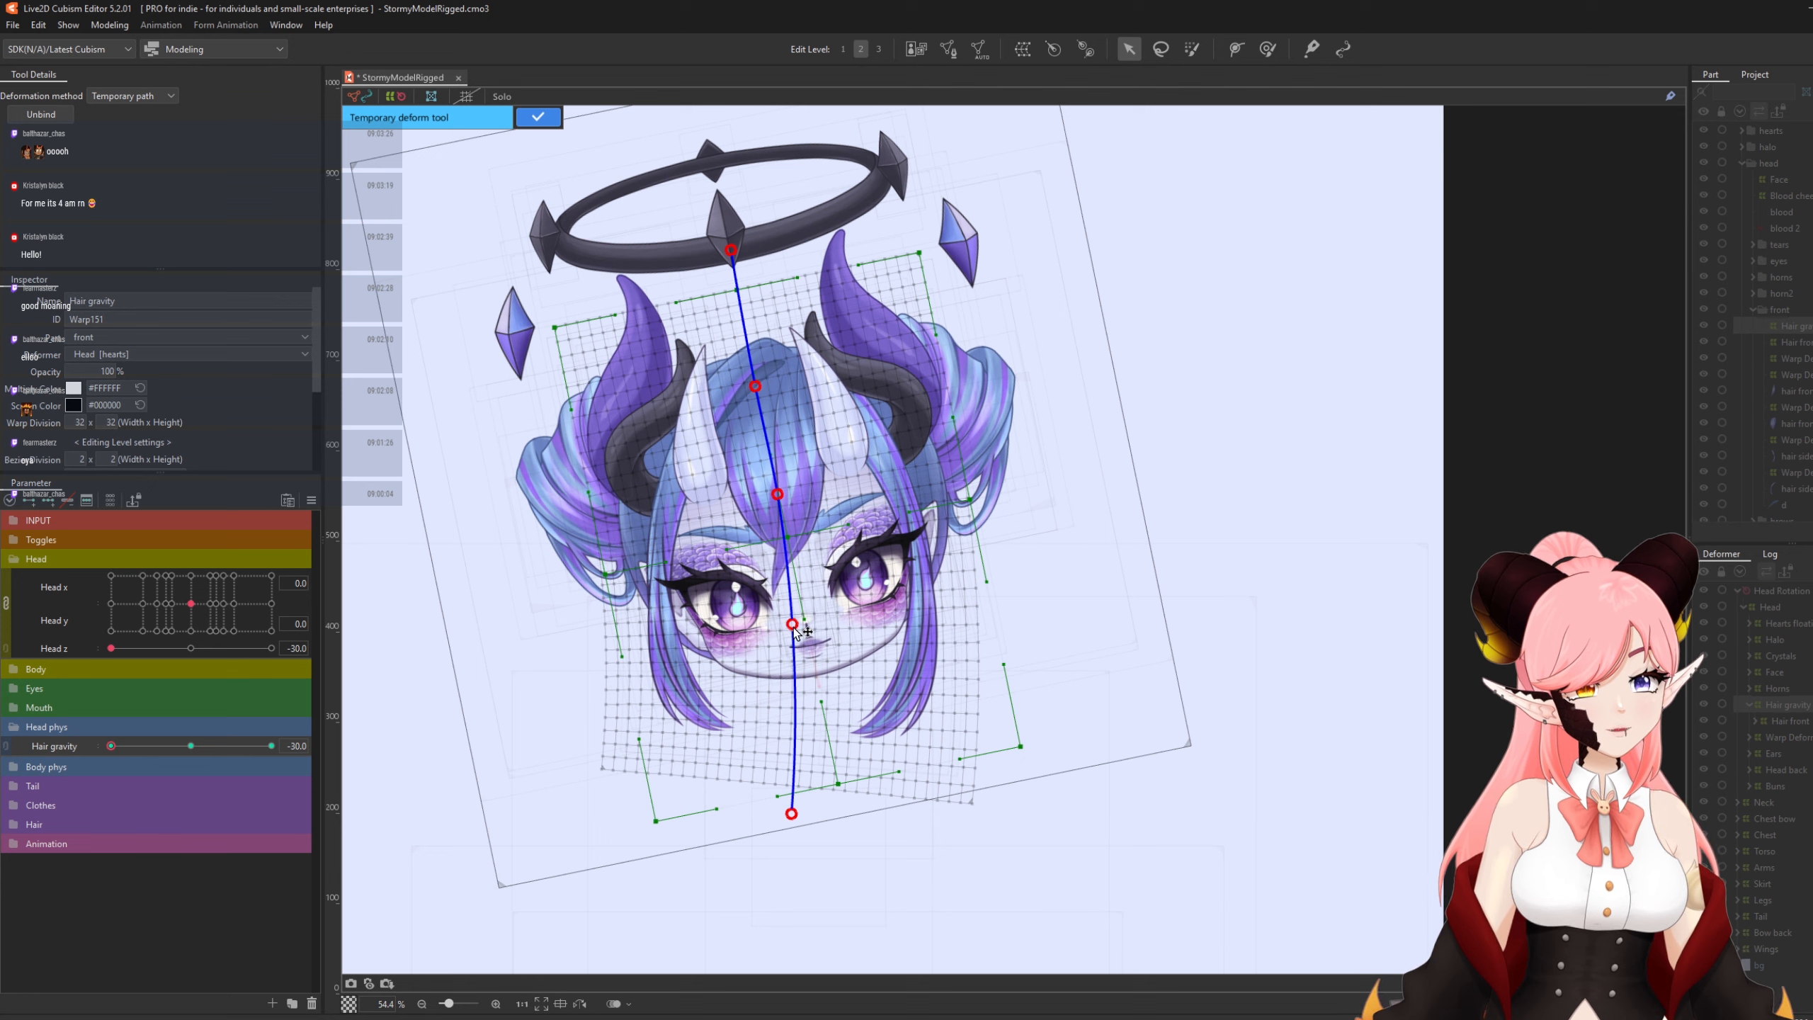
{"action": "left_click_drag", "start_coordinate": [794, 628], "coordinate": [787, 630]}
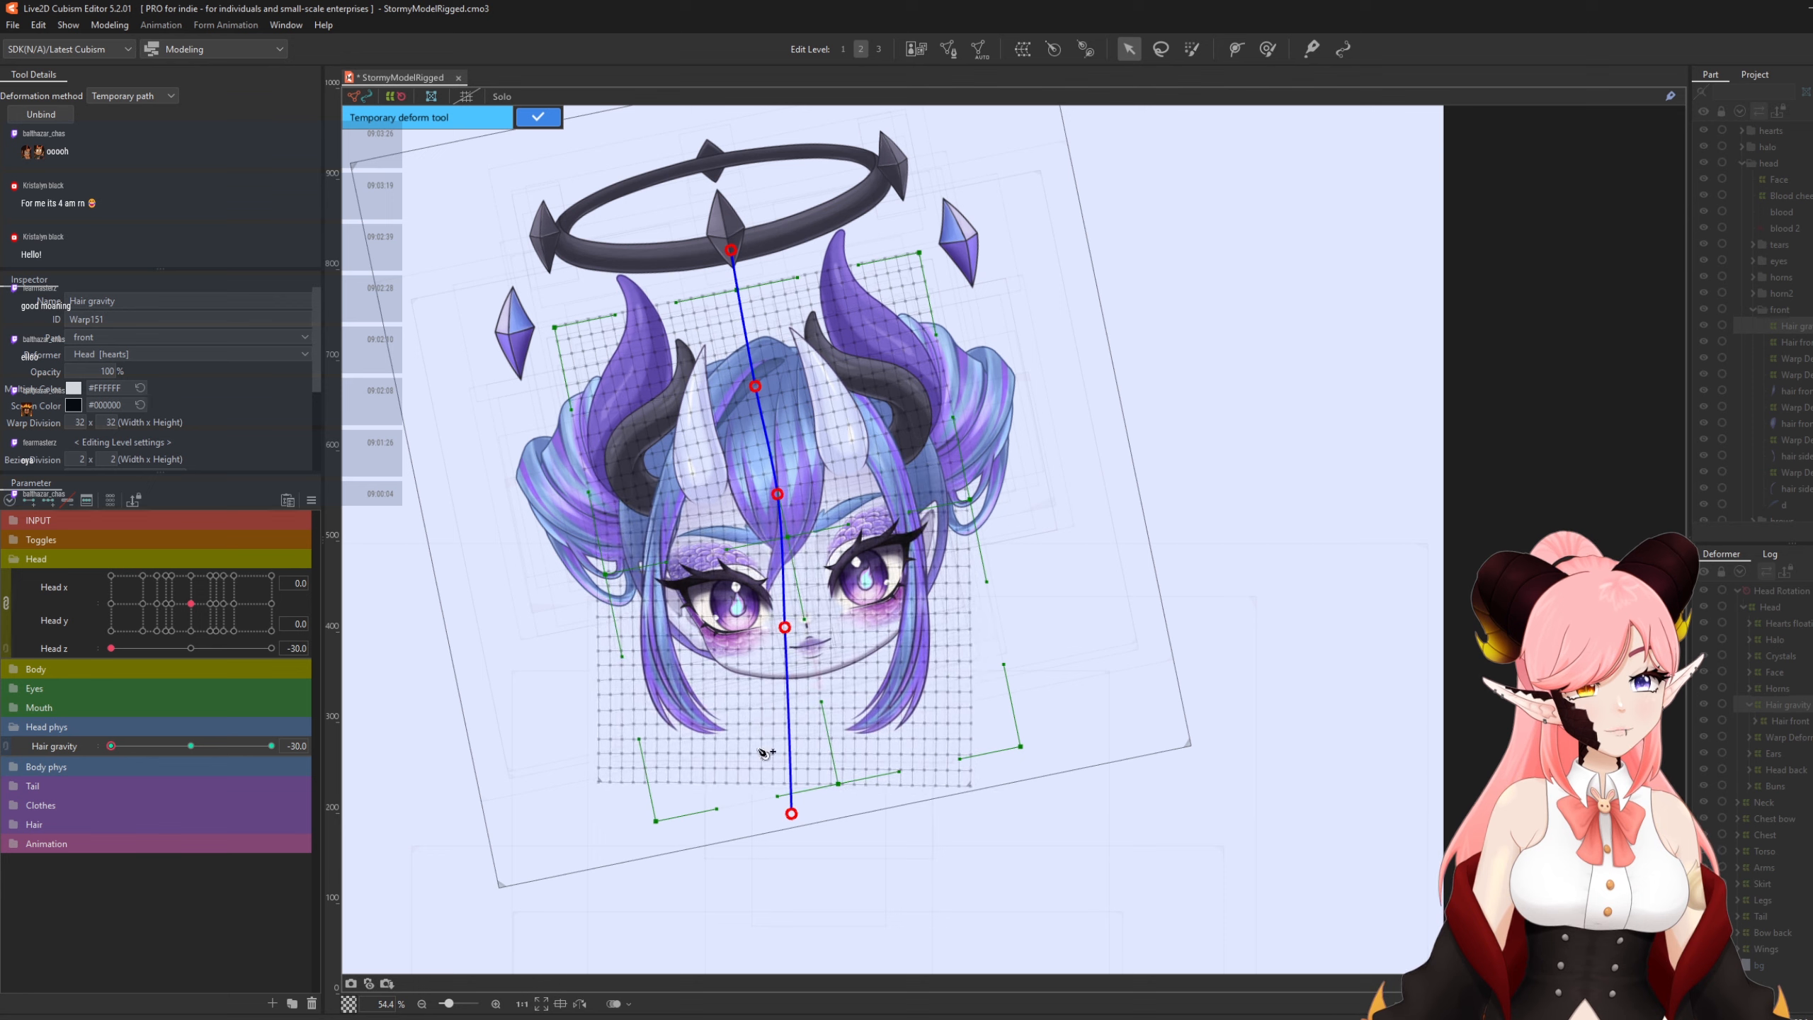
{"action": "left_click_drag", "start_coordinate": [793, 816], "coordinate": [798, 817]}
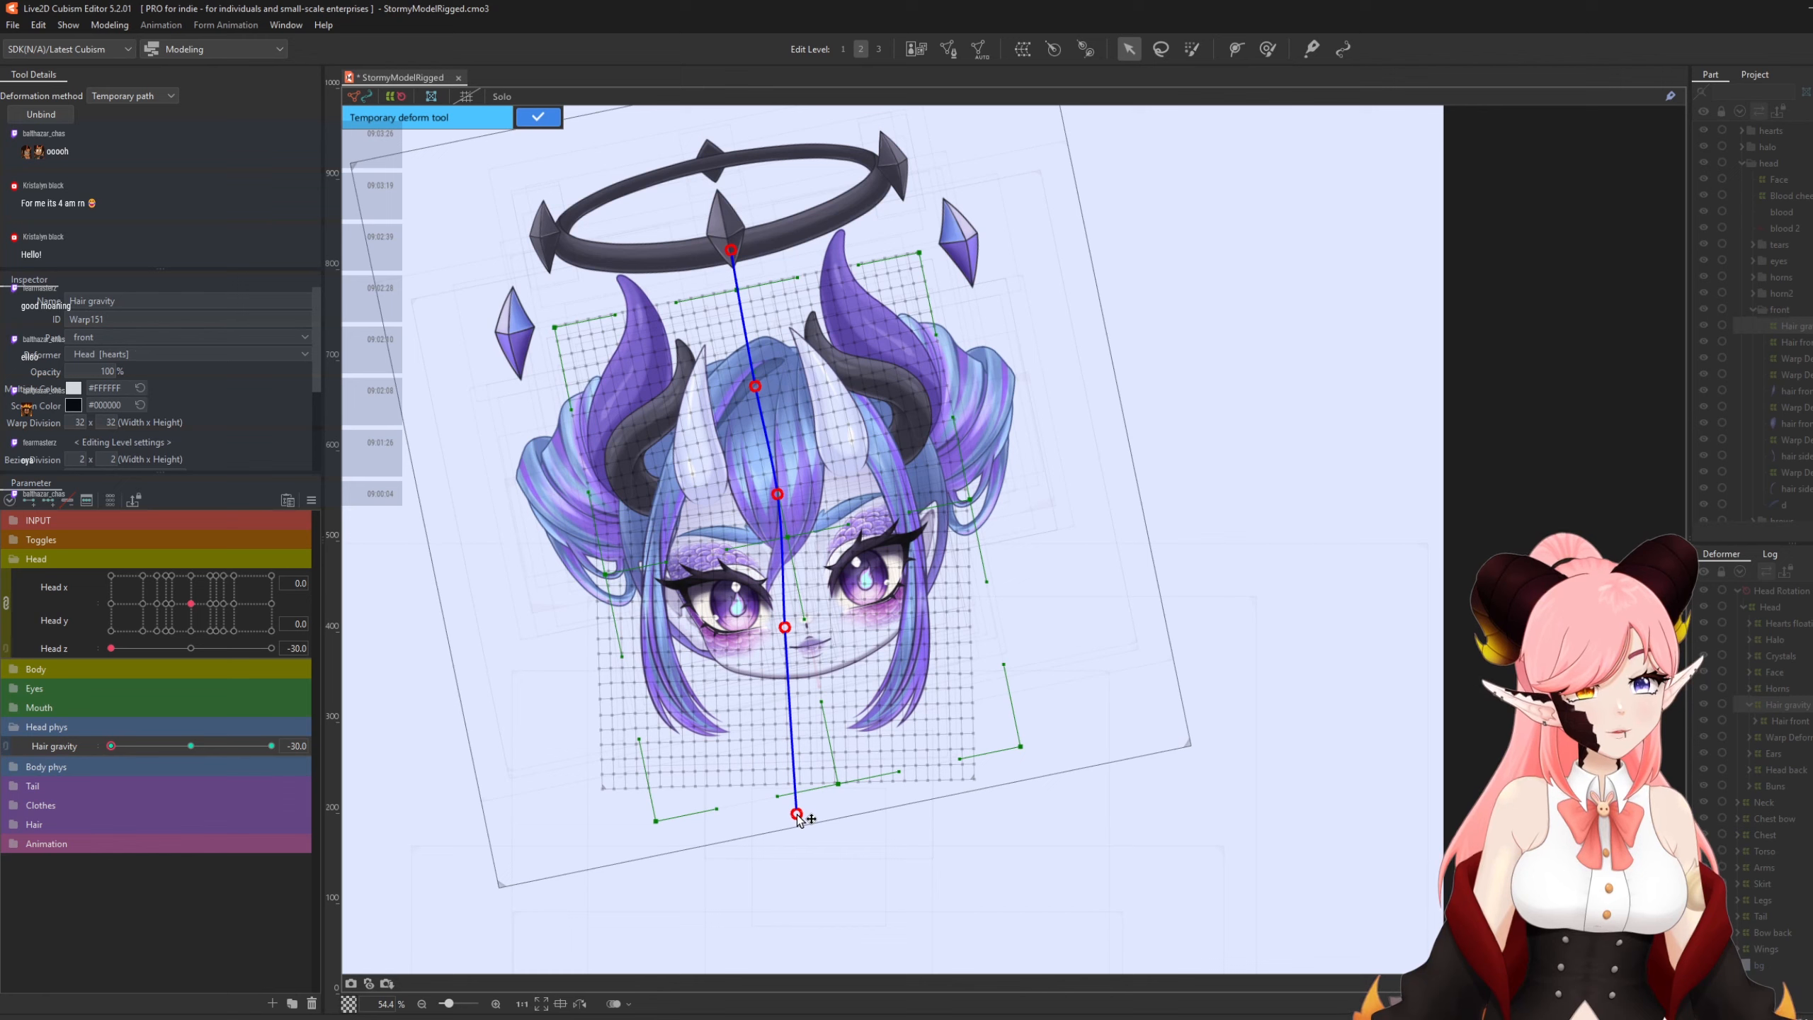
{"action": "left_click_drag", "start_coordinate": [112, 746], "coordinate": [69, 750]}
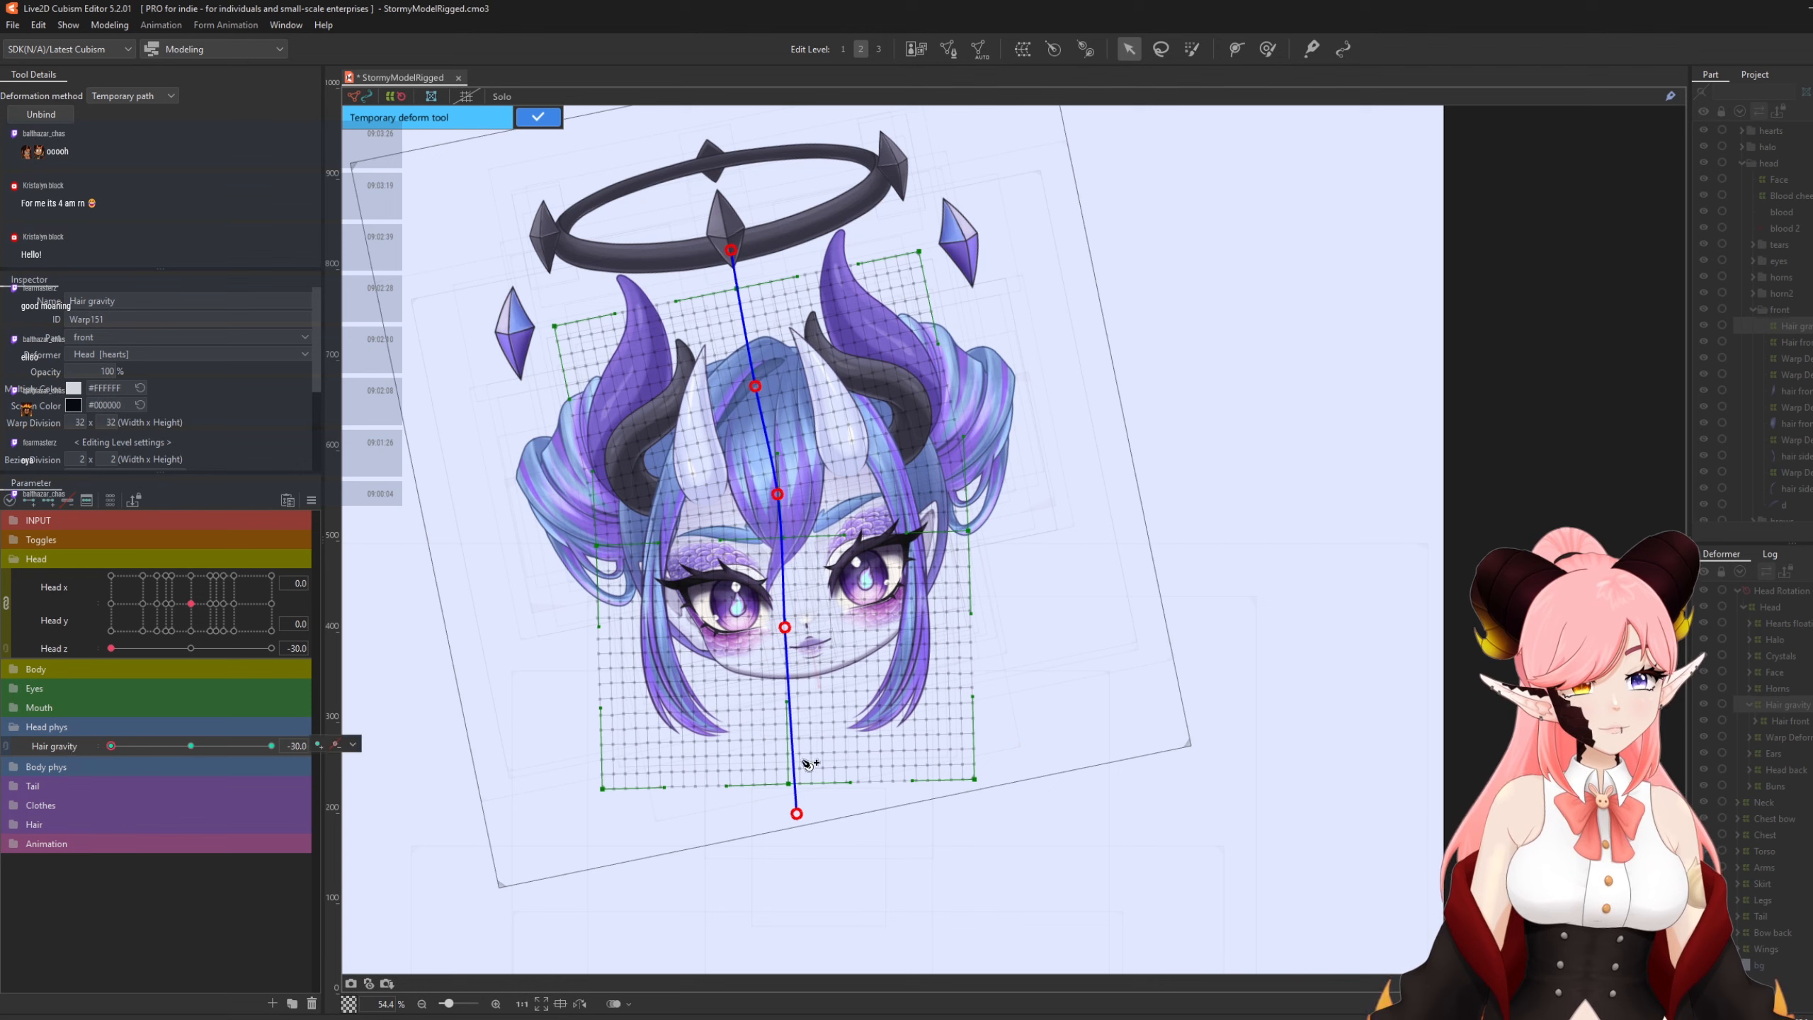
{"action": "left_click_drag", "start_coordinate": [797, 815], "coordinate": [794, 817]}
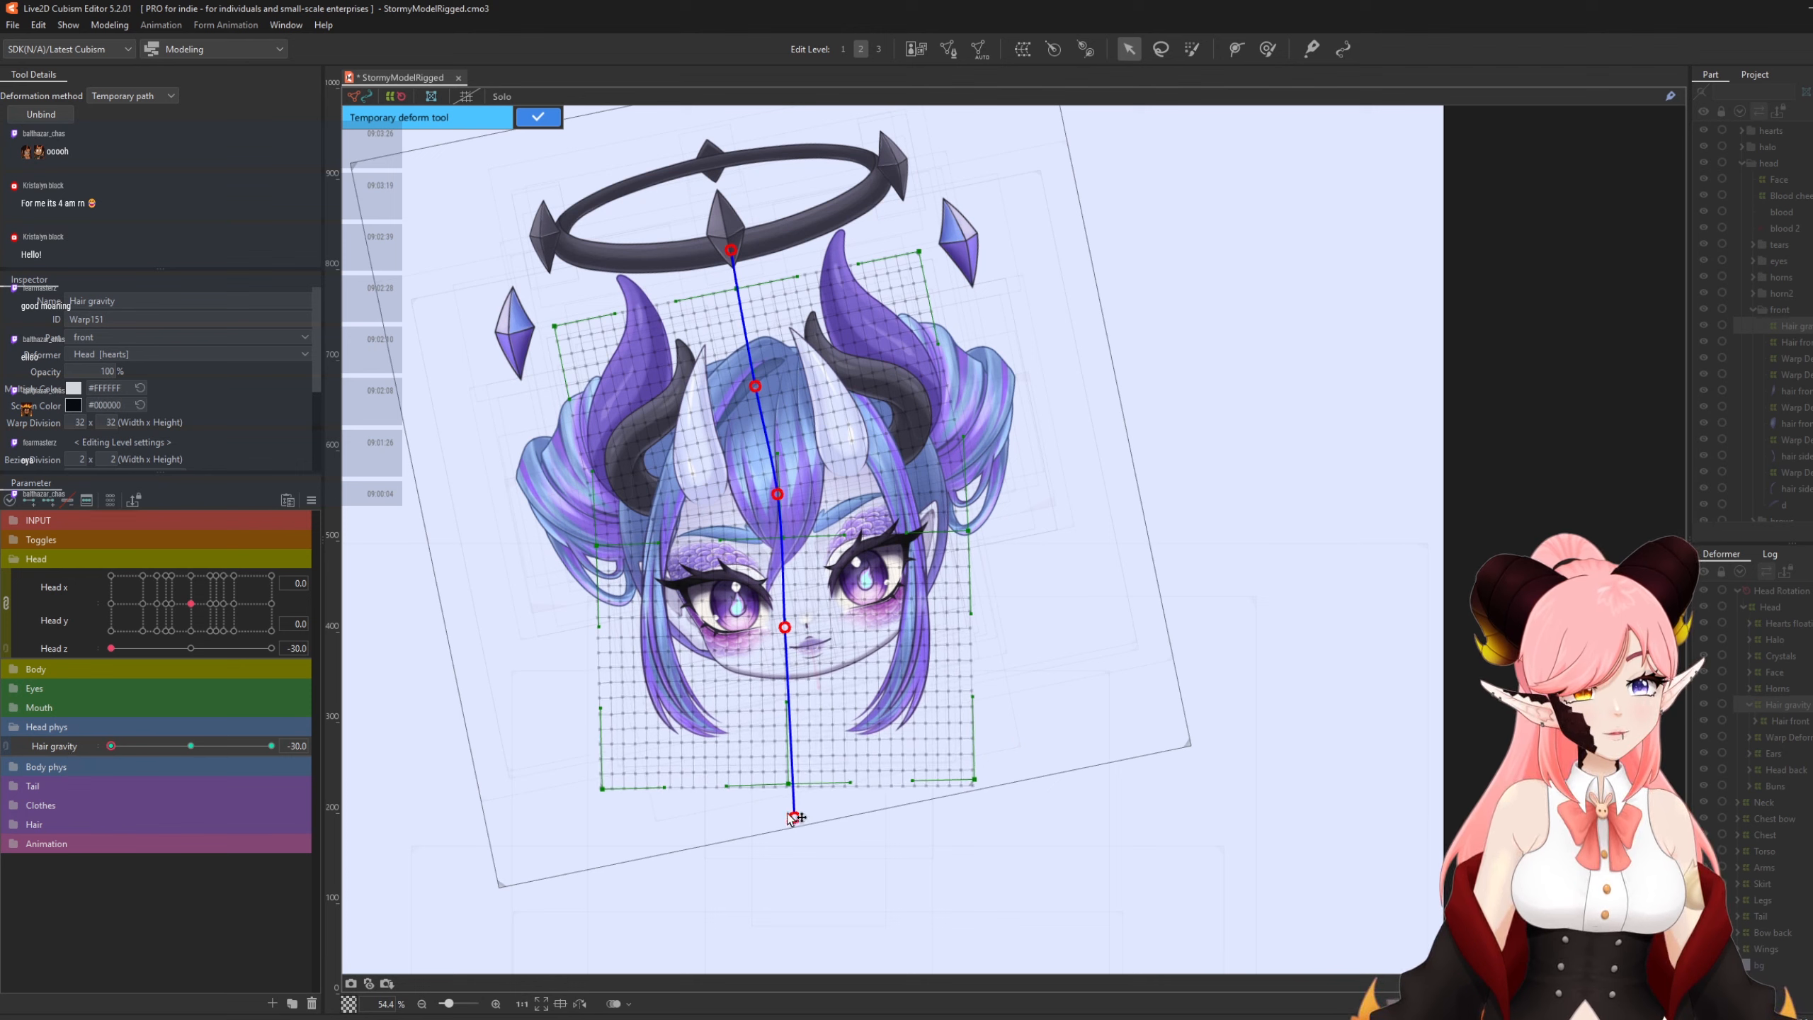
{"action": "mouse_move", "coordinate": [113, 744]}
{"action": "left_mouse_down"}
{"action": "mouse_move", "coordinate": [209, 770]}
{"action": "mouse_move", "coordinate": [96, 760]}
{"action": "left_mouse_up"}
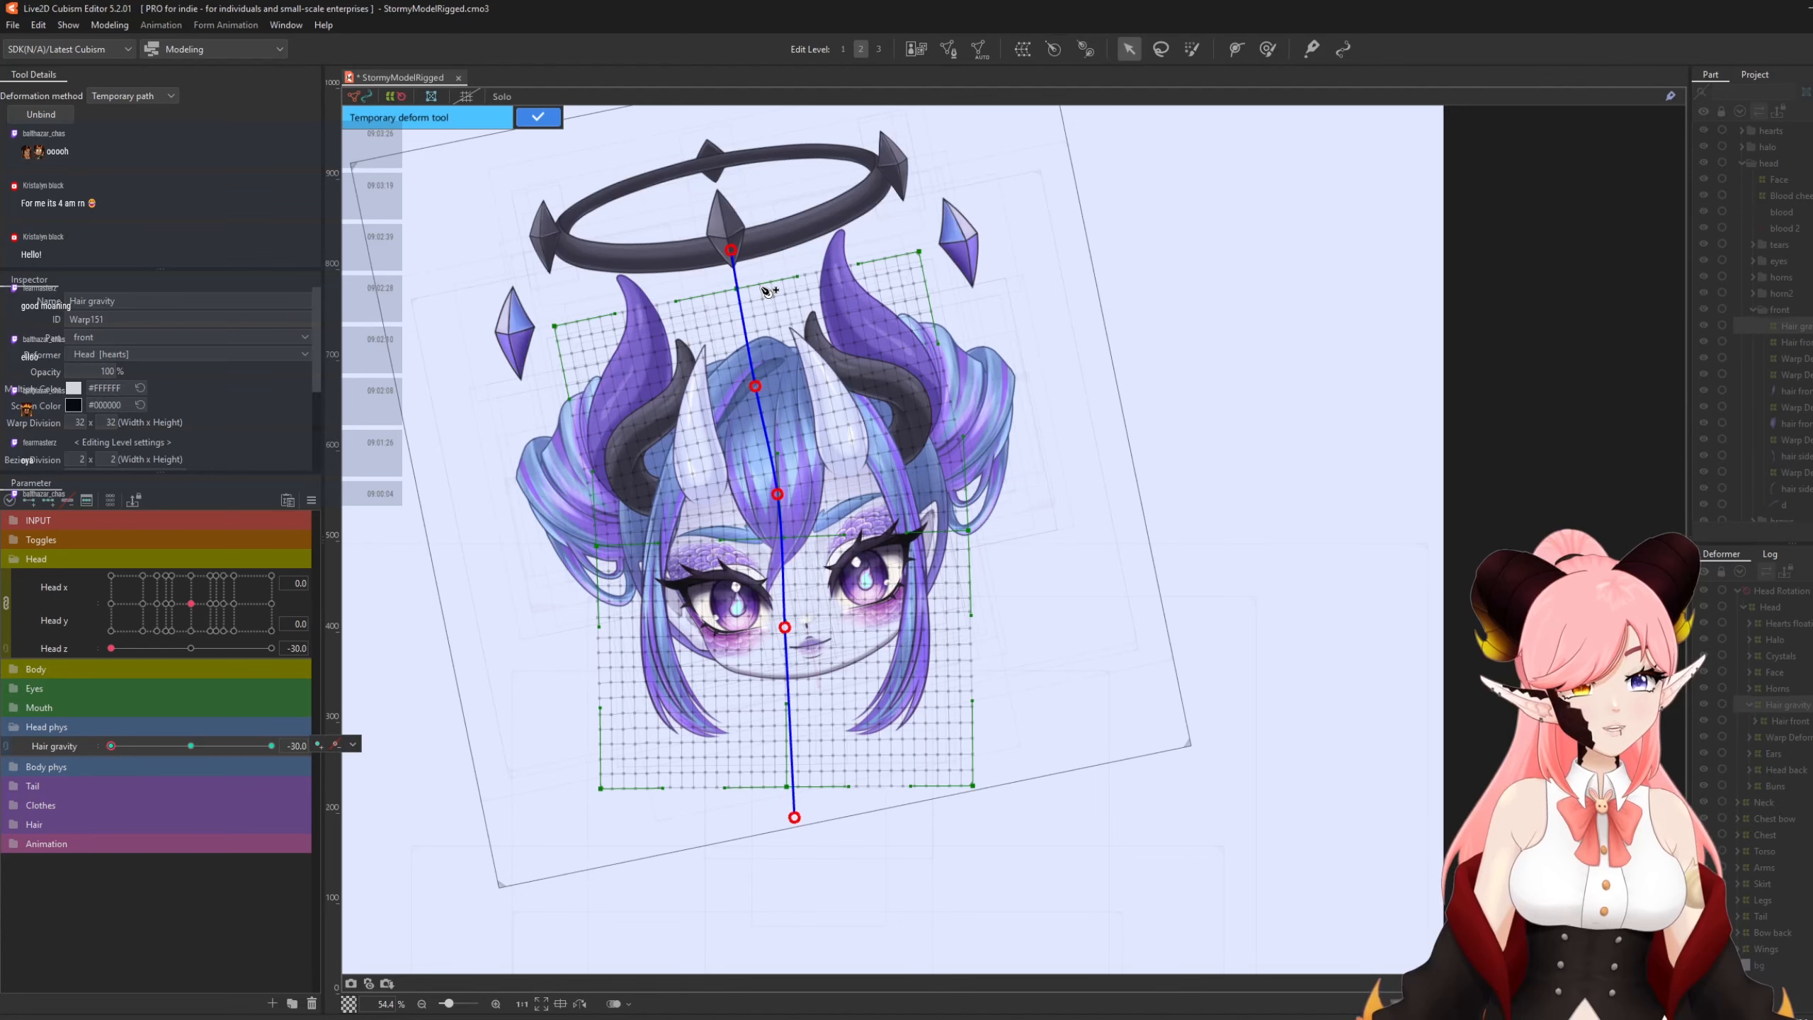
{"action": "left_click", "coordinate": [527, 119]}
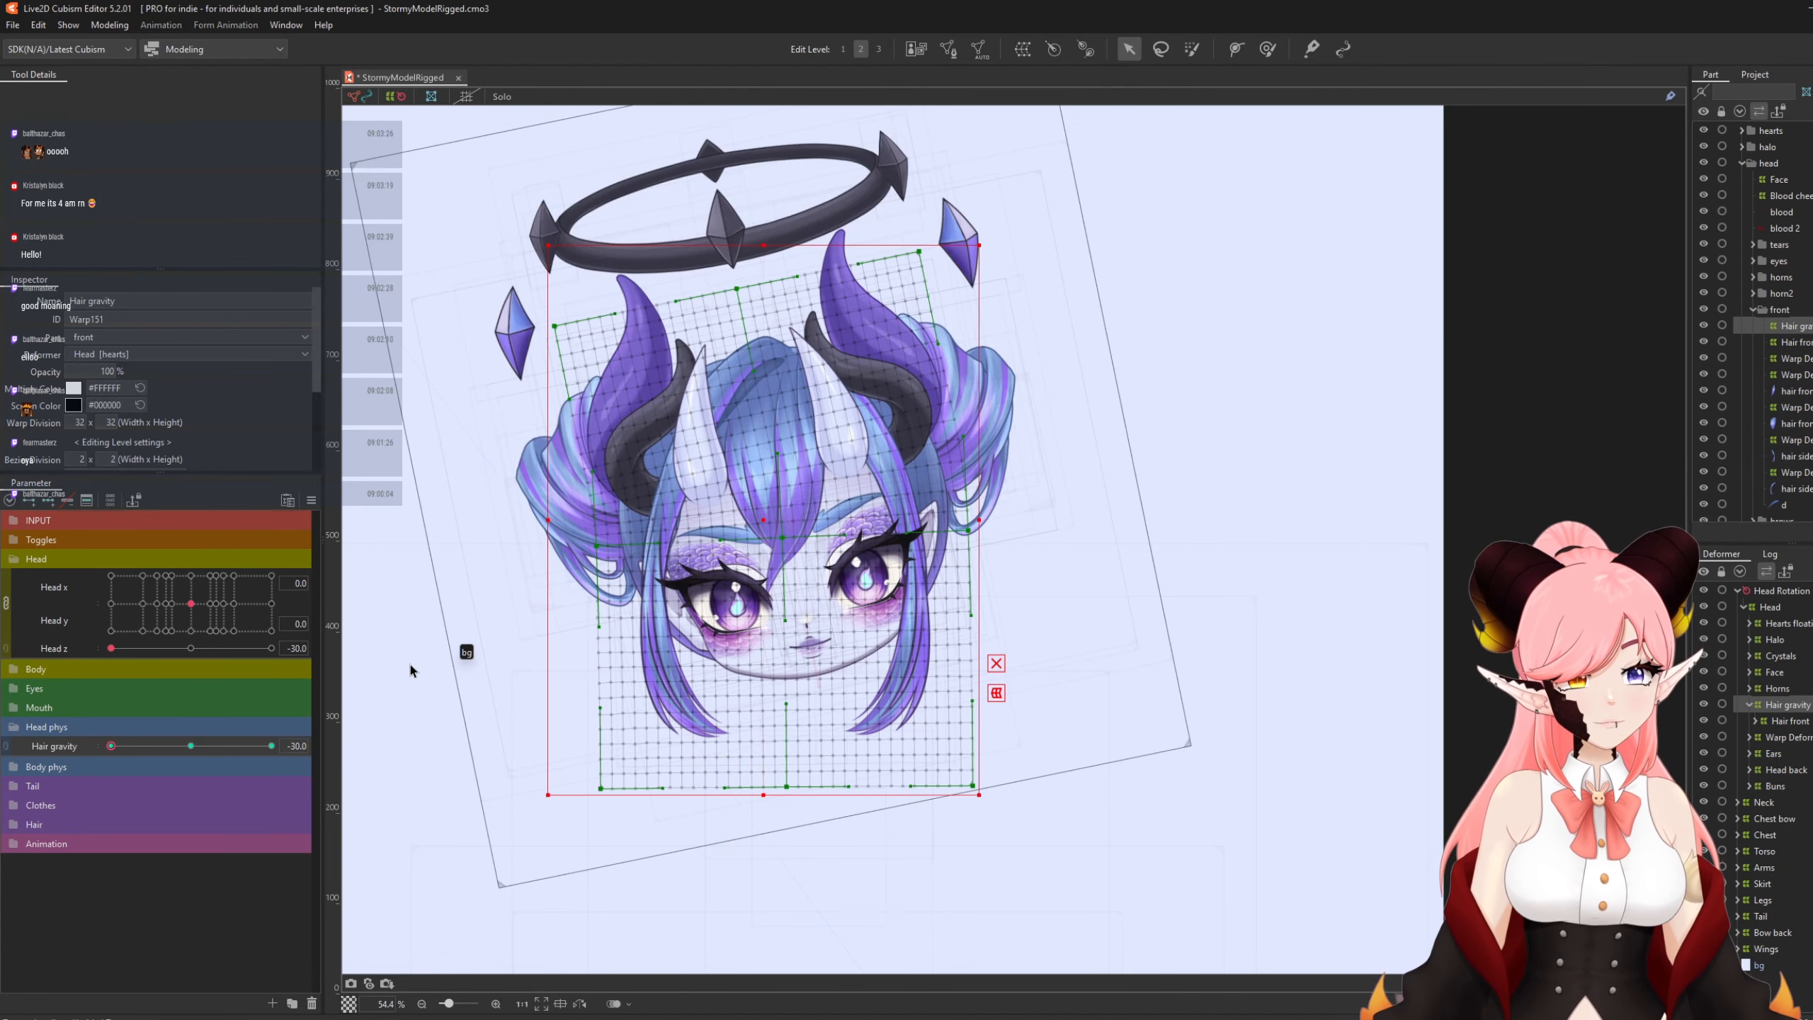
Set Hair gravity and Head z to 30 and lay a four-point temporary deform path from the halo to below the chin.
{"action": "left_click", "coordinate": [271, 745]}
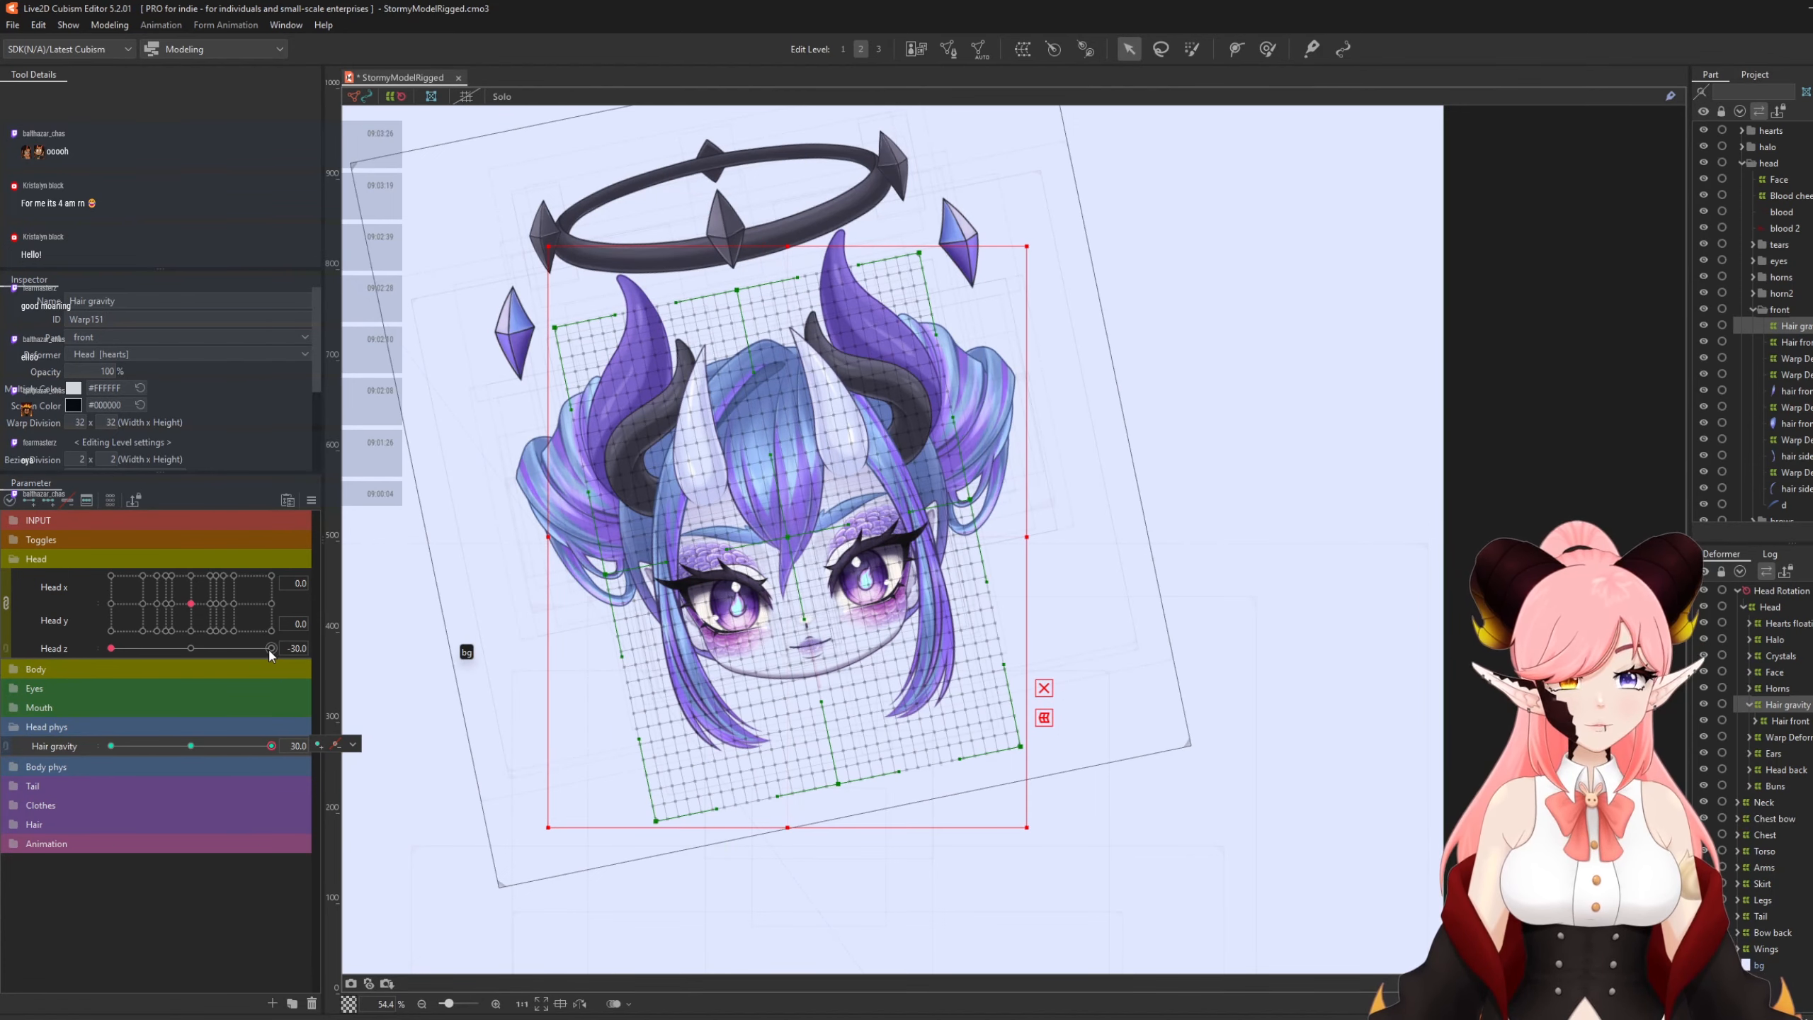
{"action": "left_click", "coordinate": [271, 649]}
{"action": "key", "text": "t"}
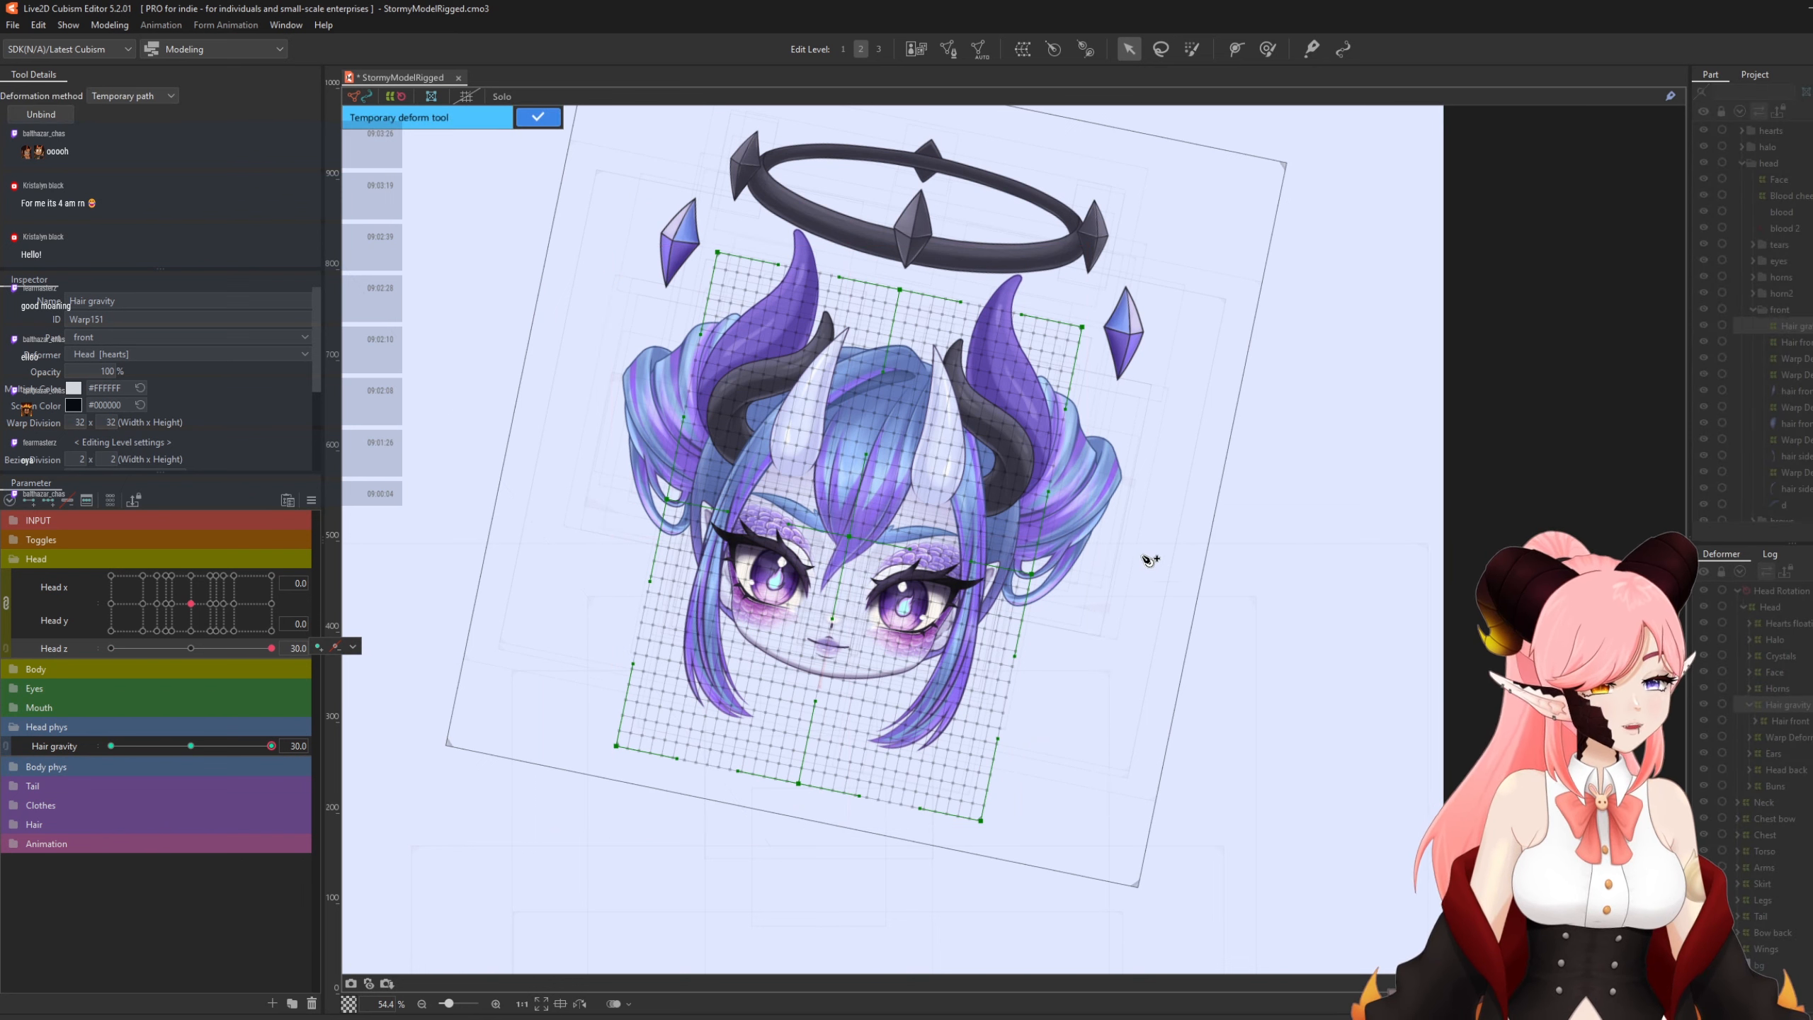
{"action": "left_click", "coordinate": [927, 256]}
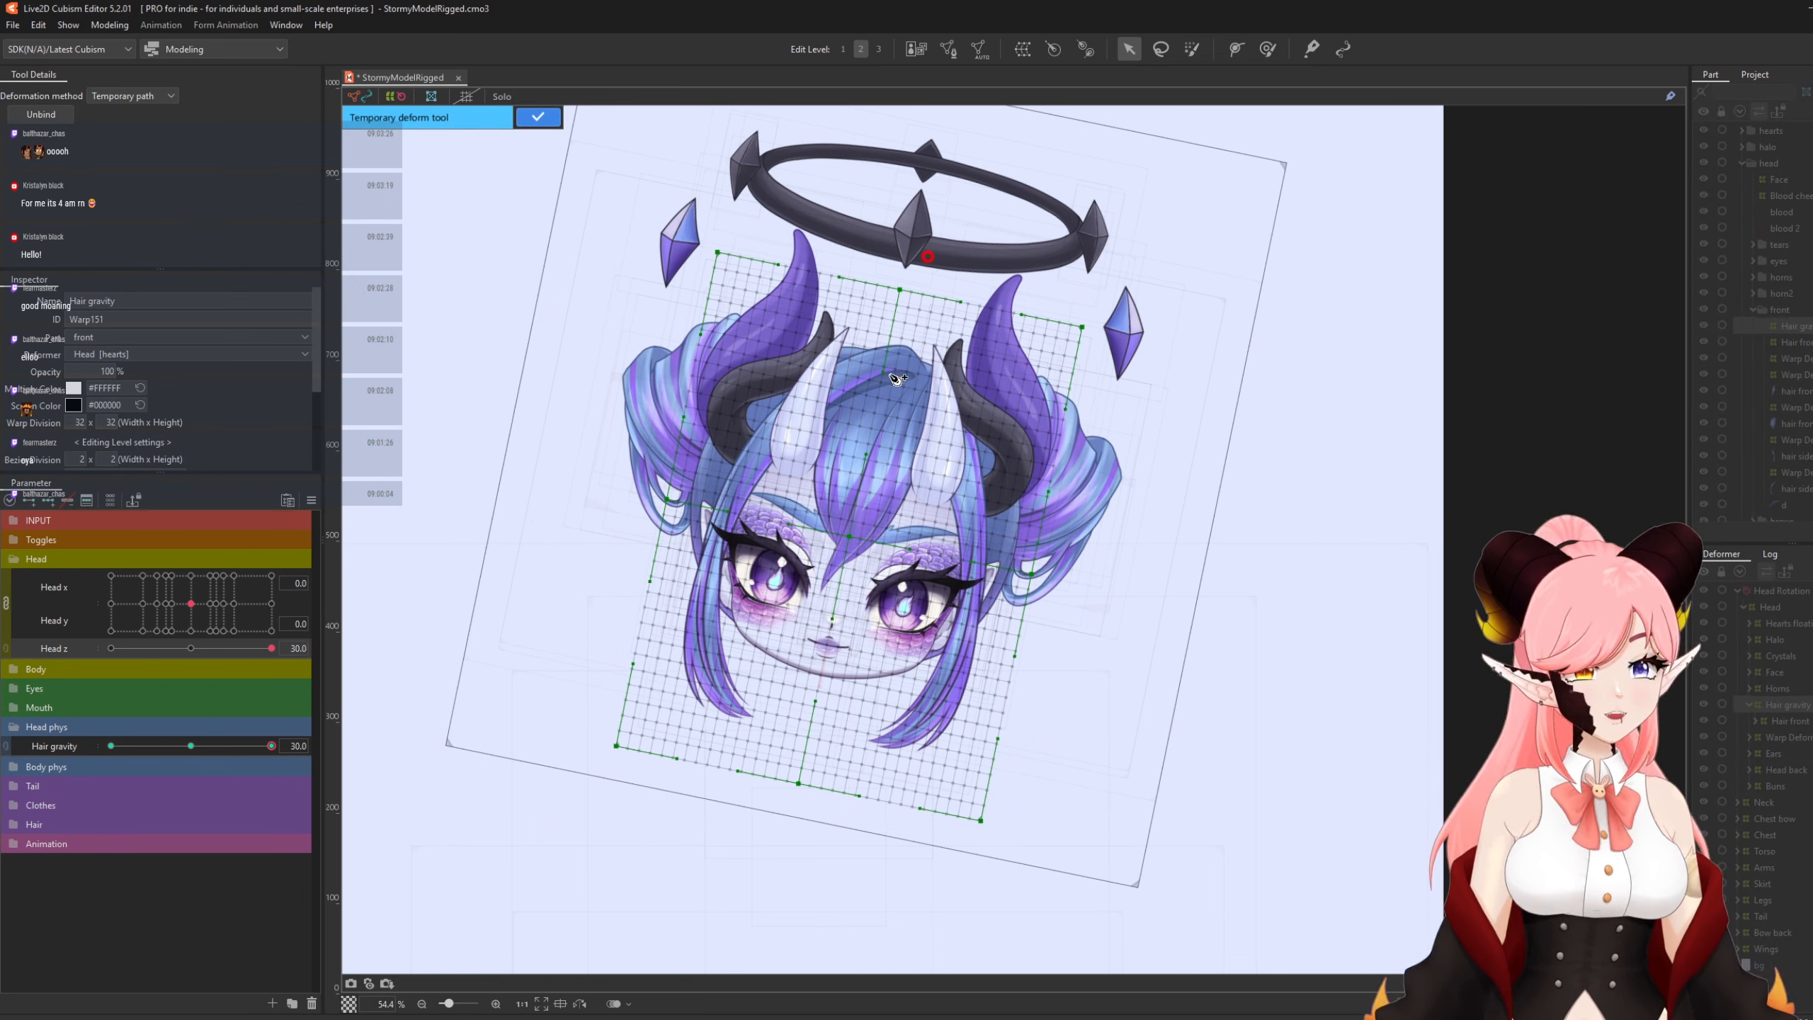
{"action": "left_click", "coordinate": [893, 376]}
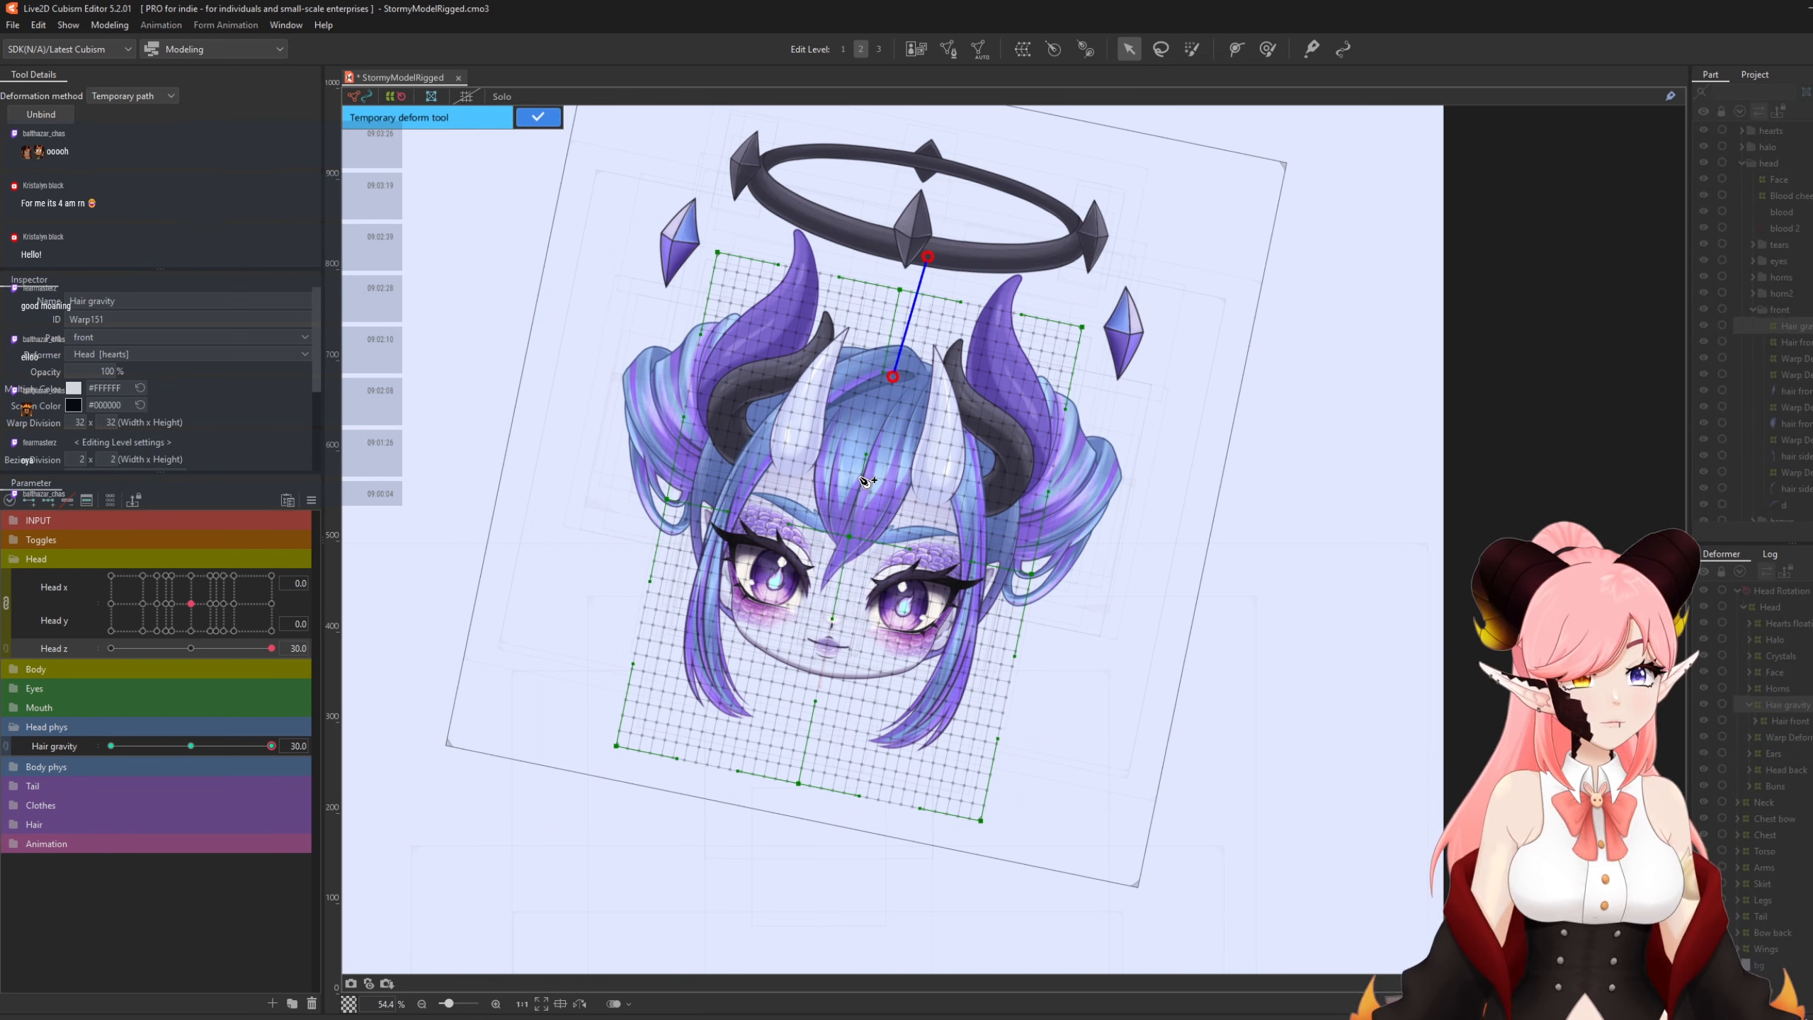
{"action": "left_click", "coordinate": [859, 479]}
{"action": "left_click", "coordinate": [795, 822]}
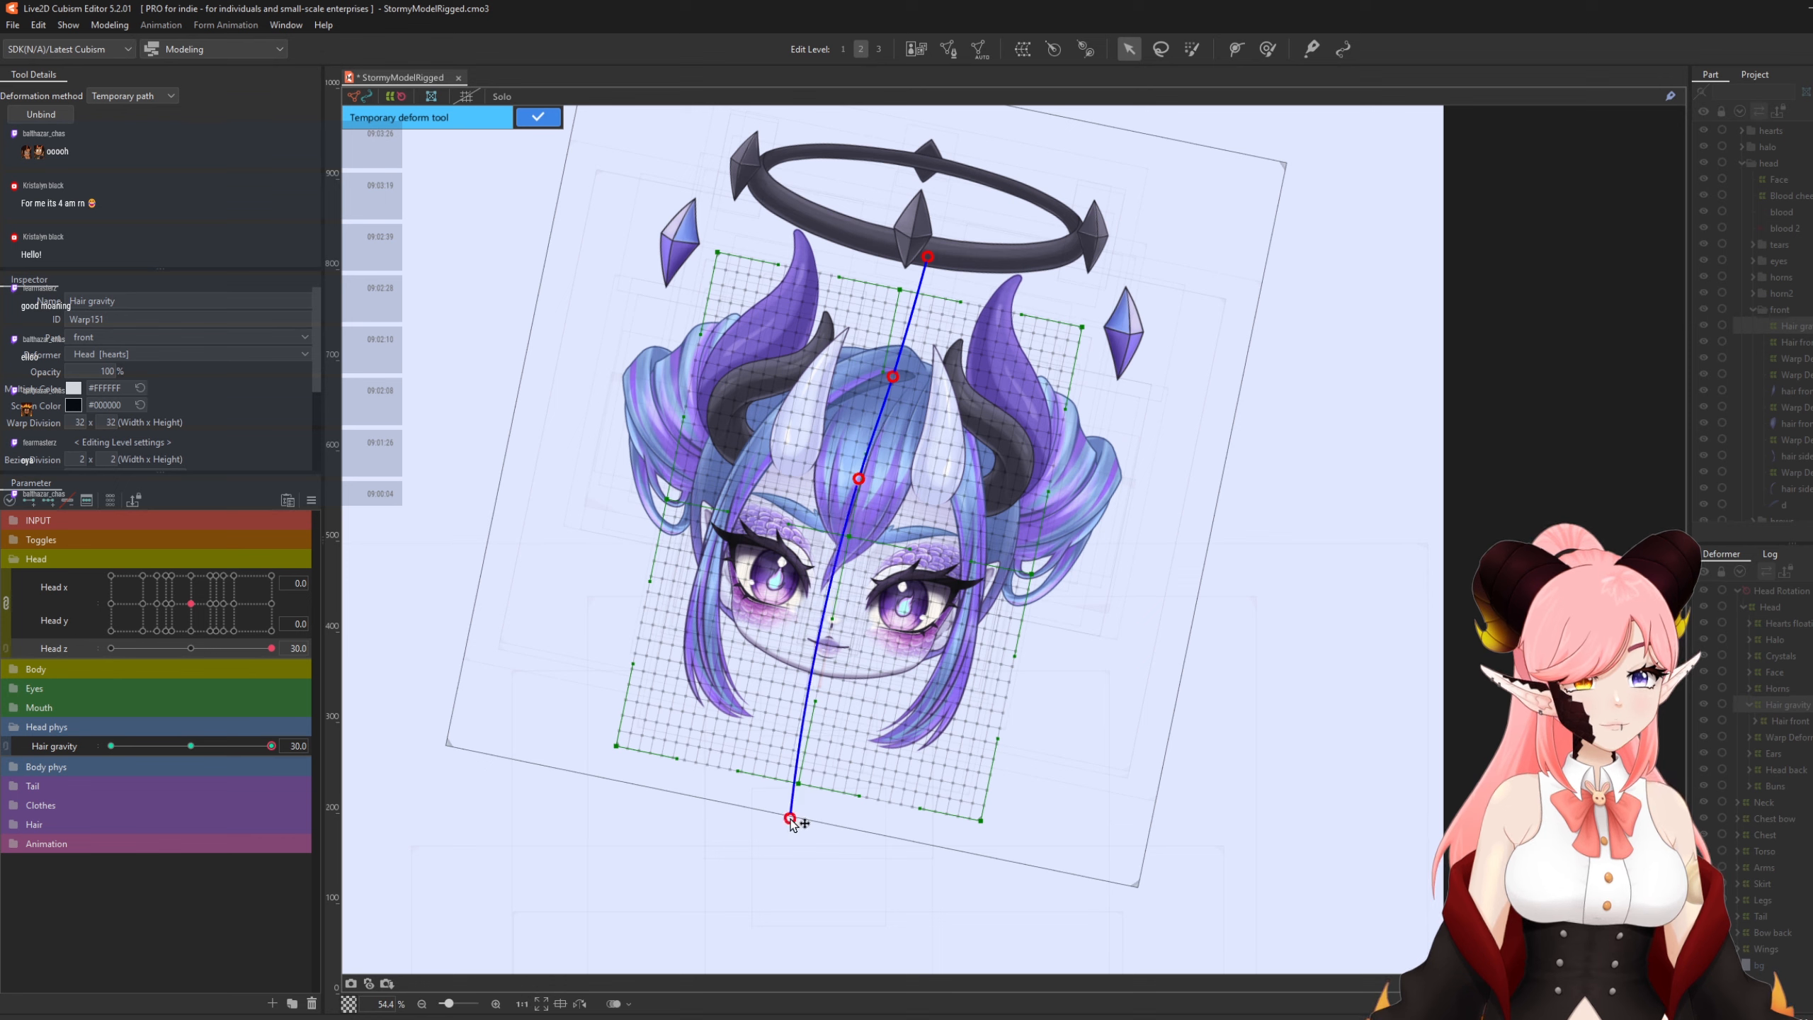
Bend the lower path for the 30 pose, with an extra point near the mouth, to hang the hair vertically, and apply it.
{"action": "left_click_drag", "start_coordinate": [796, 824], "coordinate": [843, 831]}
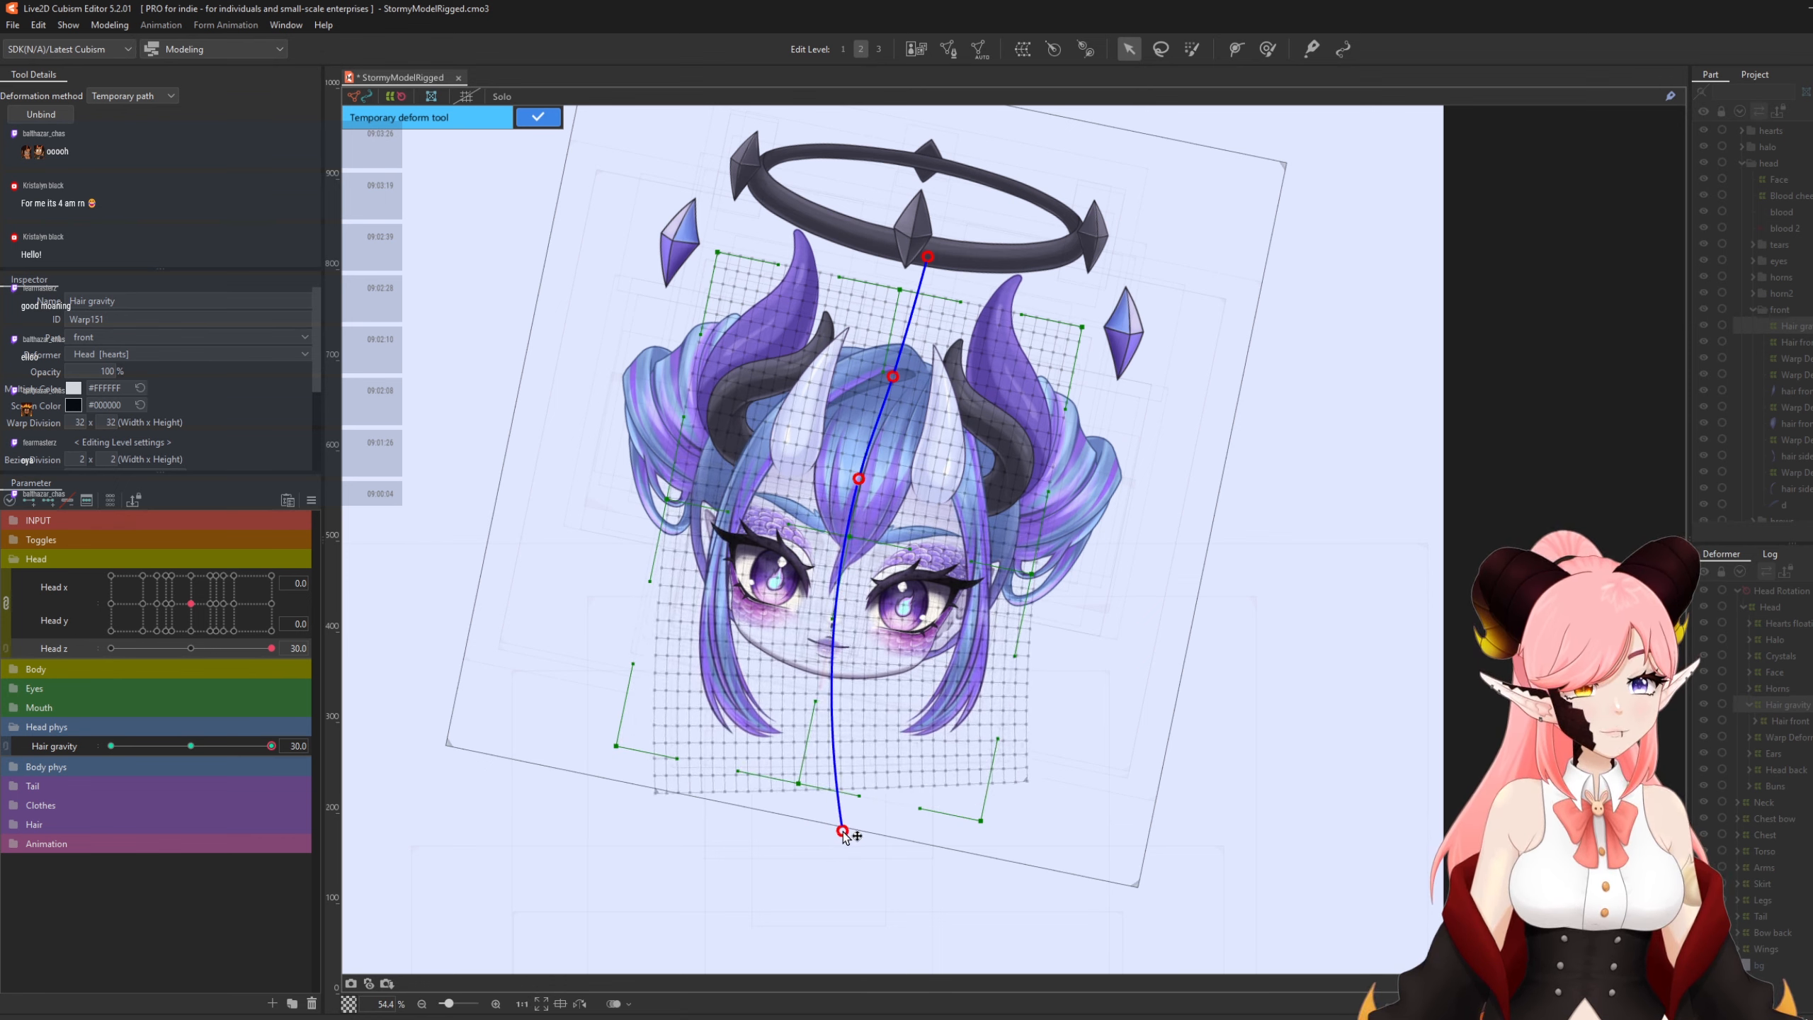
{"action": "left_click_drag", "start_coordinate": [837, 633], "coordinate": [845, 631]}
{"action": "left_click_drag", "start_coordinate": [842, 832], "coordinate": [852, 833]}
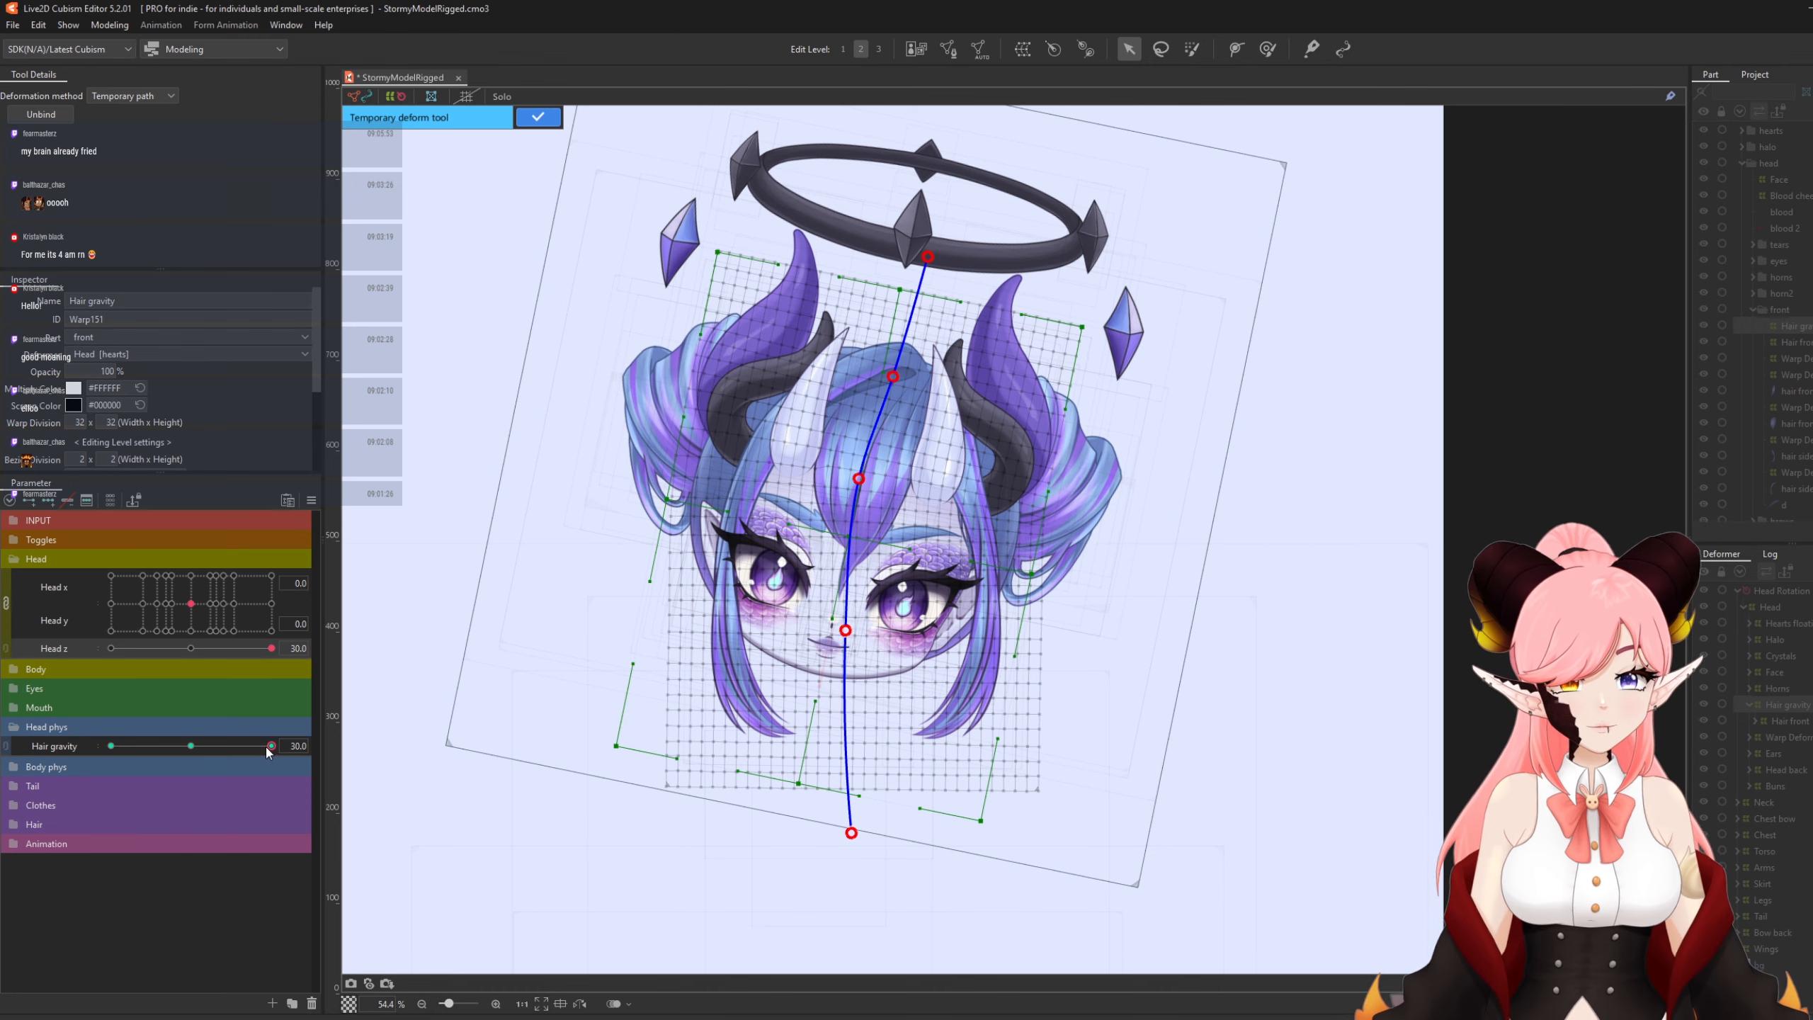
{"action": "left_click_drag", "start_coordinate": [269, 751], "coordinate": [339, 788]}
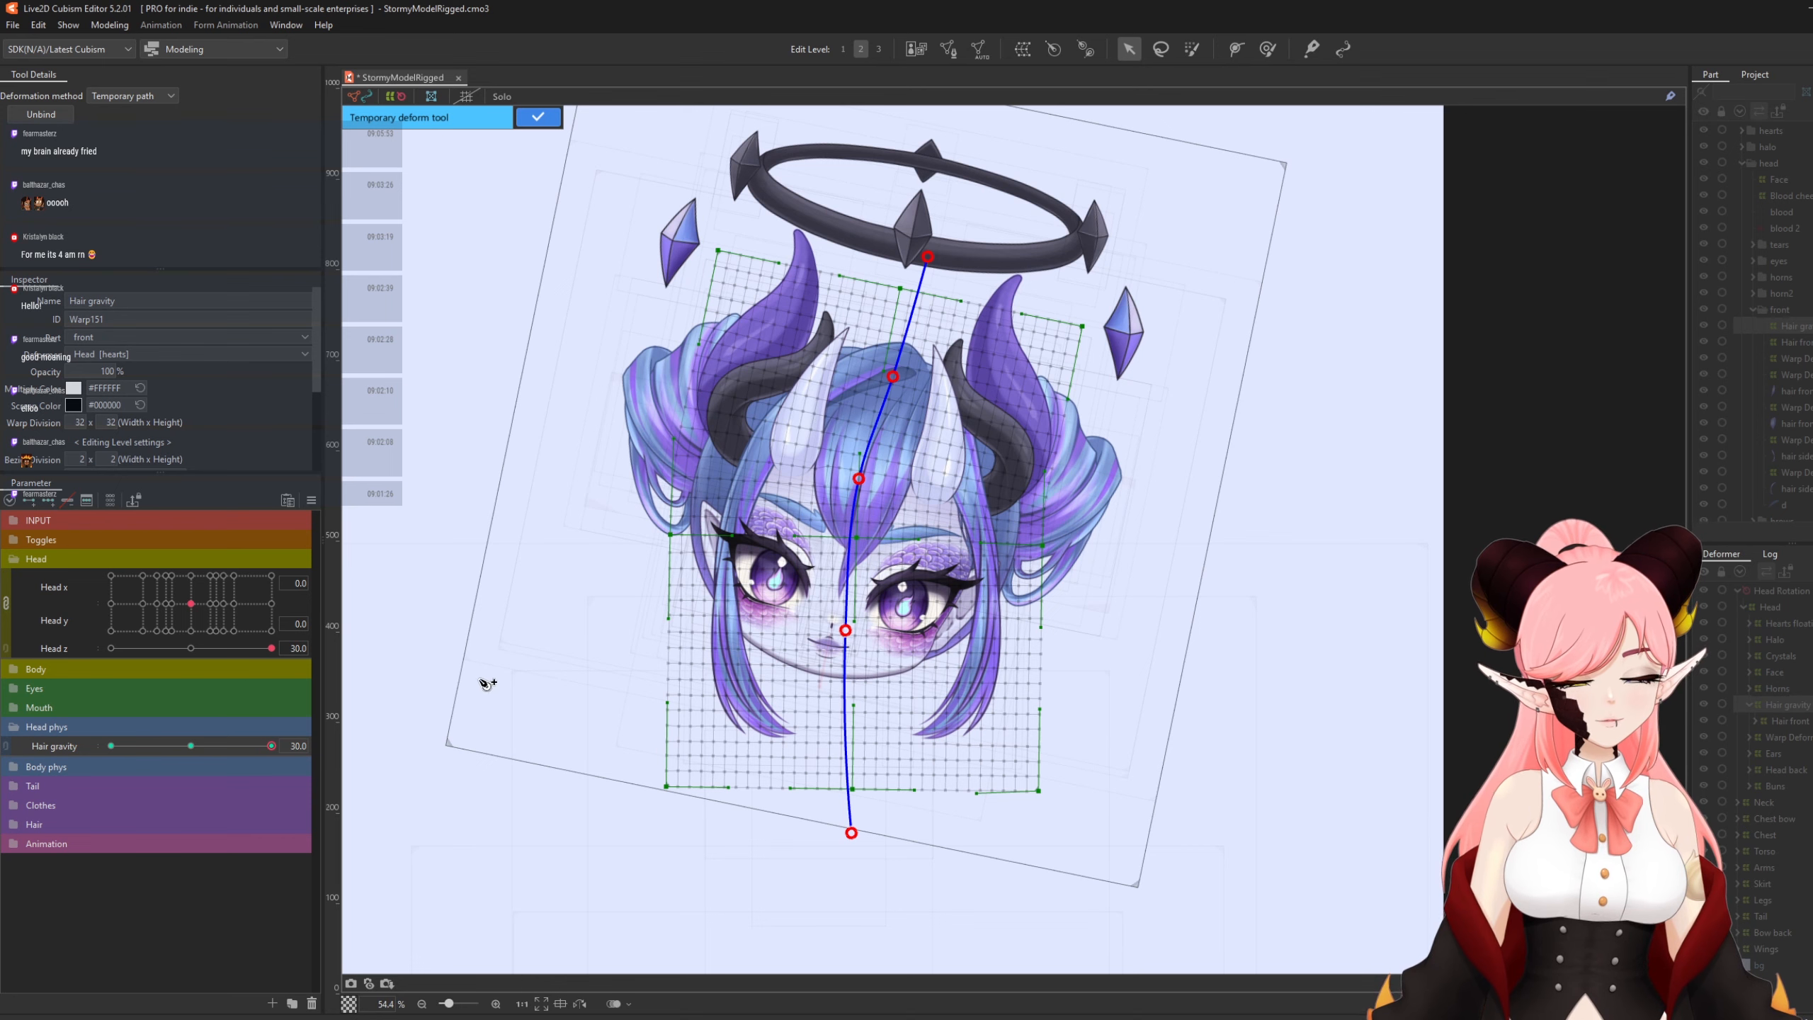
{"action": "left_click", "coordinate": [528, 123]}
Return the Hair gravity and Head z parameters to 0.
{"action": "left_click", "coordinate": [203, 745]}
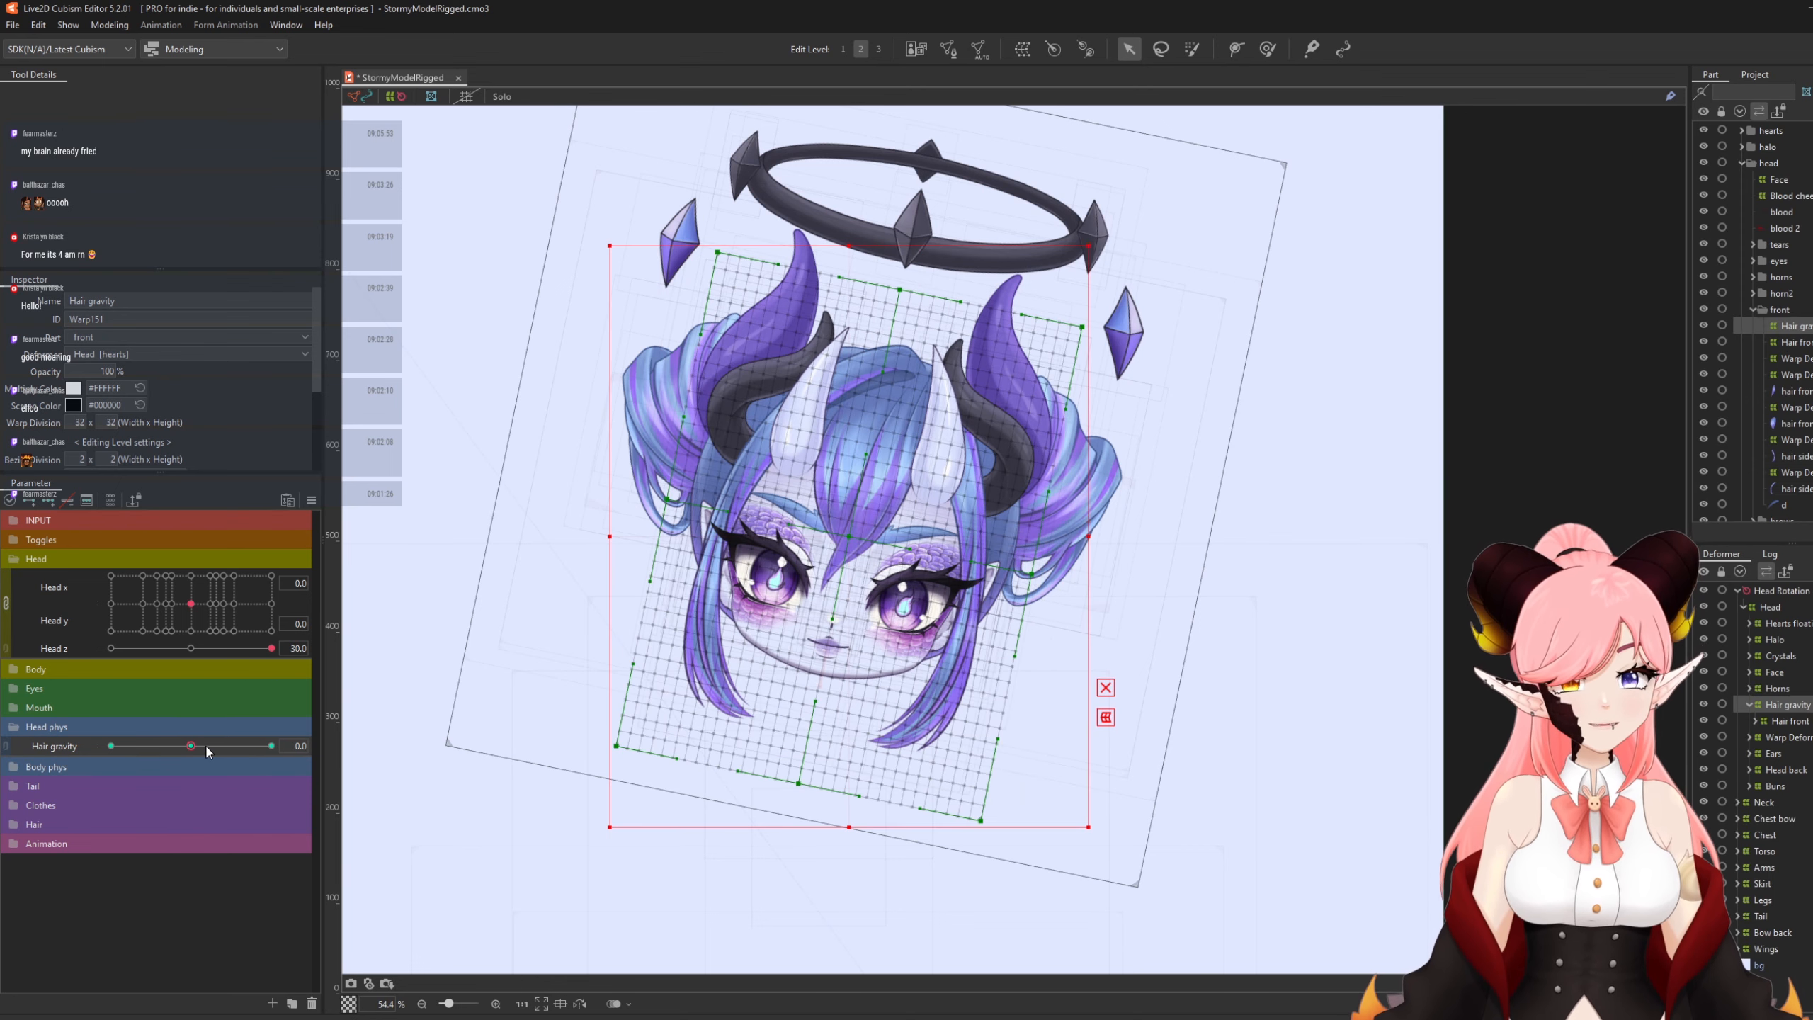
{"action": "left_click", "coordinate": [191, 648]}
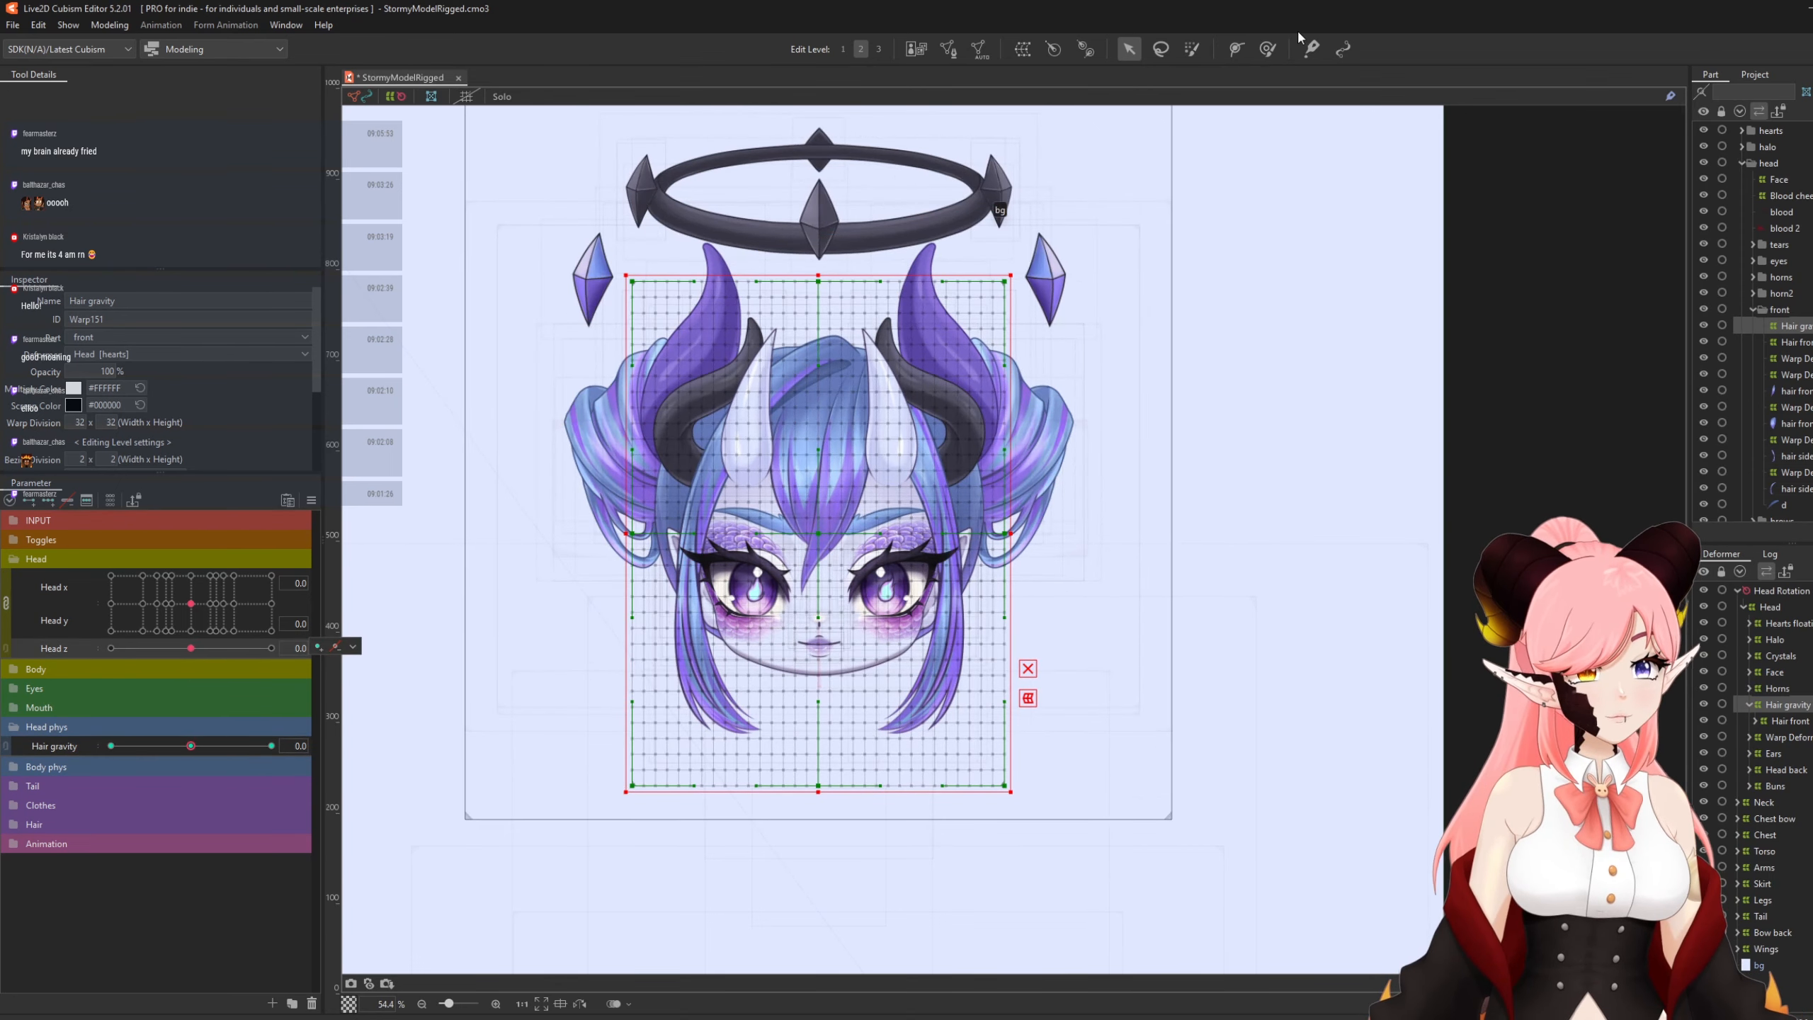
Brush-select the upper half of the Hair gravity warp grid in the neutral pose with a brush size of about 1062 px.
{"action": "left_click", "coordinate": [1191, 49]}
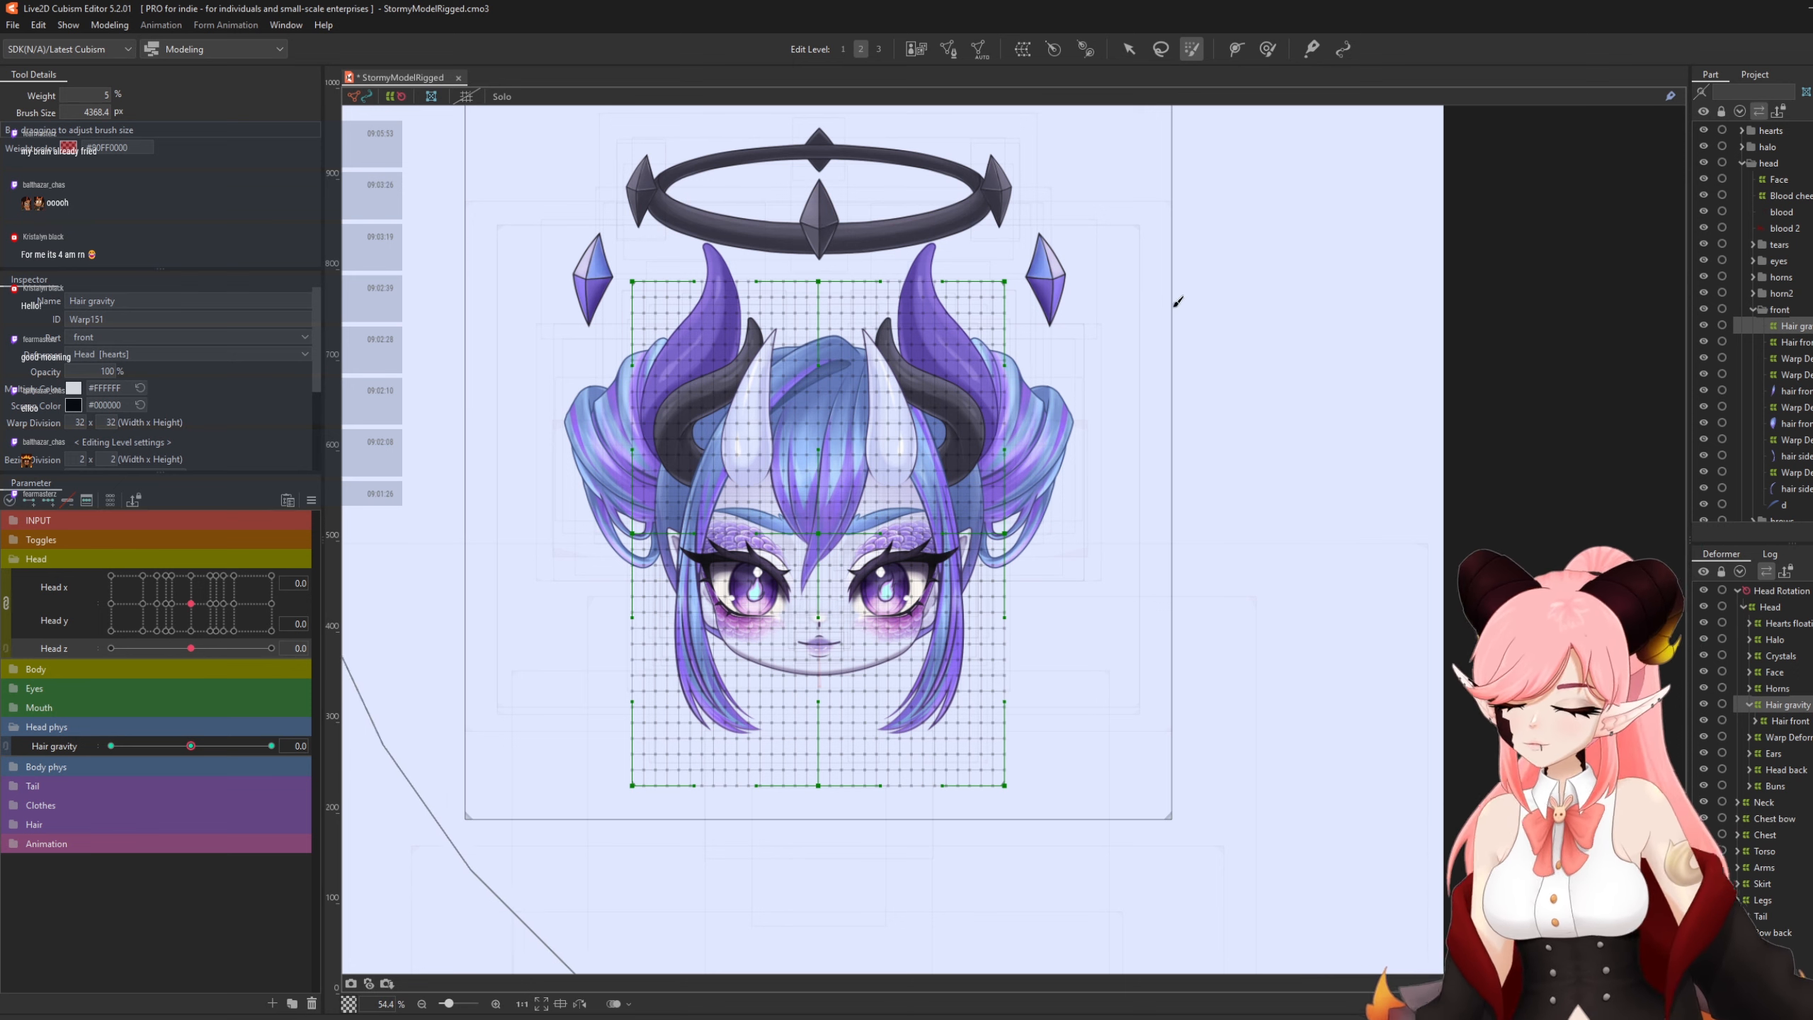
{"action": "key", "text": "b"}
{"action": "mouse_move", "coordinate": [964, 285]}
{"action": "left_mouse_down"}
{"action": "mouse_move", "coordinate": [545, 264]}
{"action": "mouse_move", "coordinate": [250, 282]}
{"action": "left_mouse_up"}
{"action": "left_click_drag", "start_coordinate": [1178, 314], "coordinate": [1065, 310]}
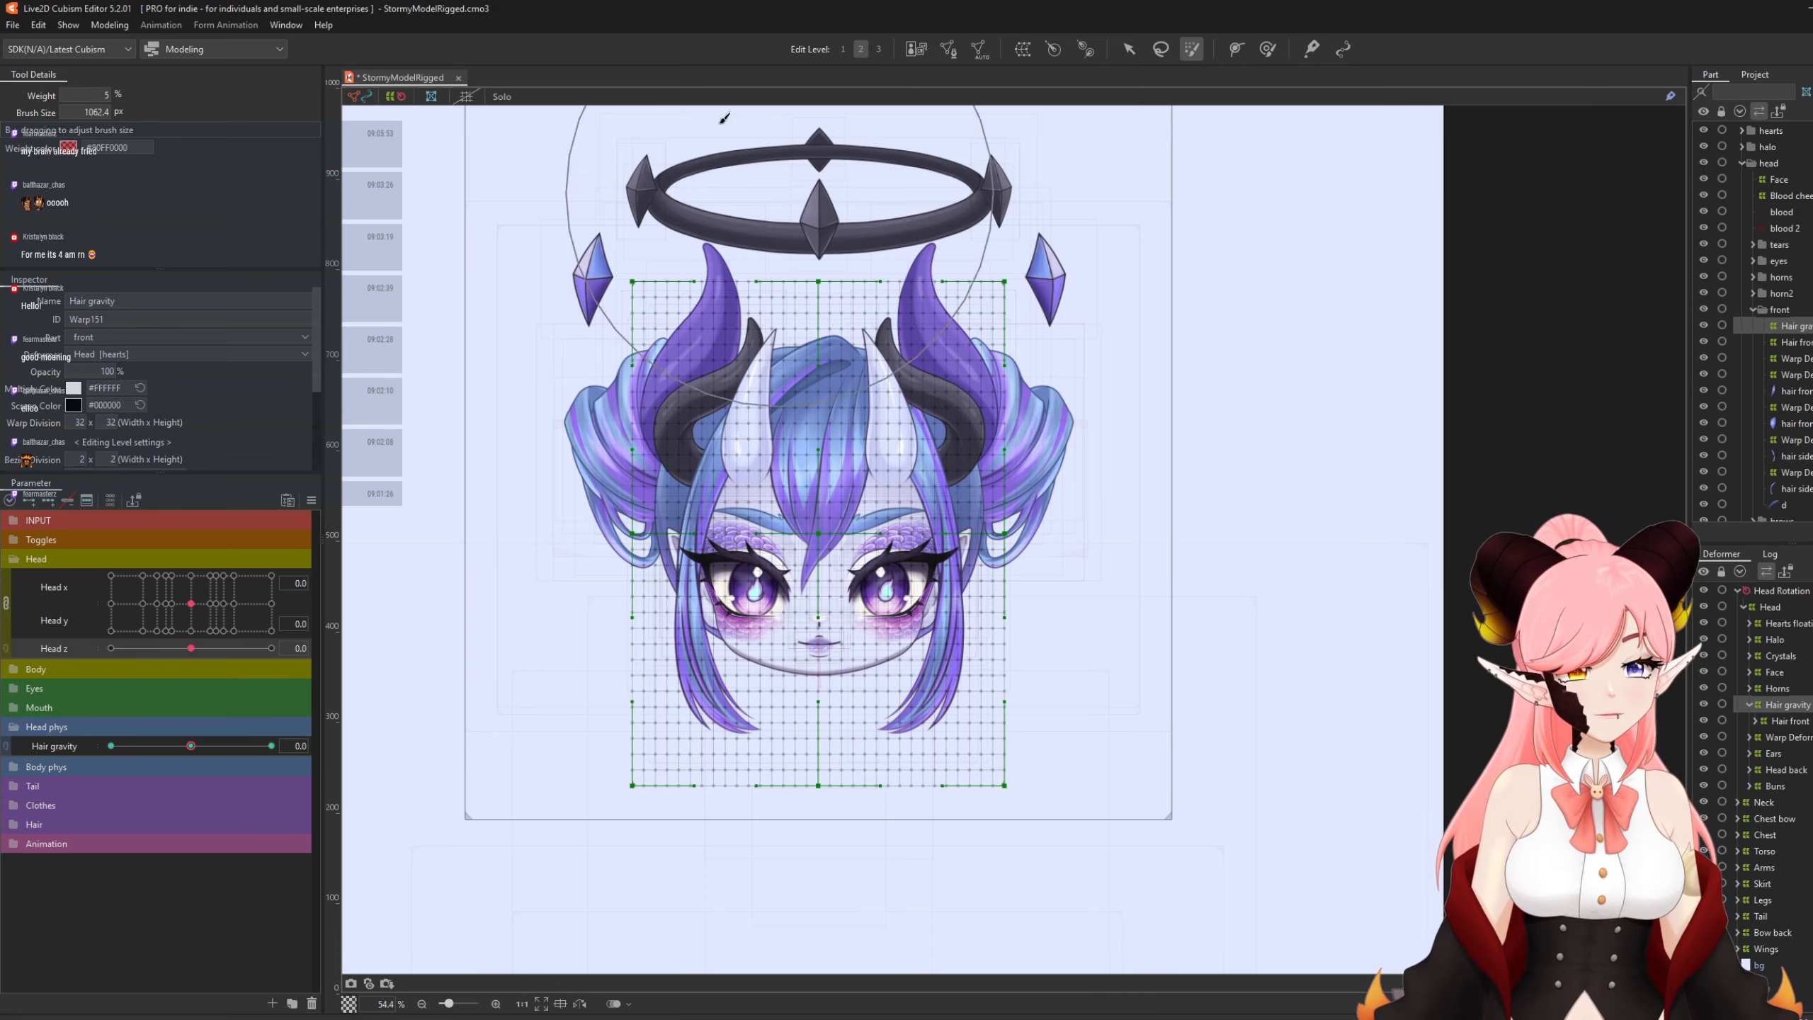
{"action": "mouse_move", "coordinate": [1078, 233]}
{"action": "left_mouse_down"}
{"action": "mouse_move", "coordinate": [821, 264]}
{"action": "mouse_move", "coordinate": [1109, 286]}
{"action": "mouse_move", "coordinate": [376, 335]}
{"action": "mouse_move", "coordinate": [149, 377]}
{"action": "mouse_move", "coordinate": [372, 388]}
{"action": "mouse_move", "coordinate": [1404, 344]}
{"action": "mouse_move", "coordinate": [614, 332]}
{"action": "mouse_move", "coordinate": [1356, 380]}
{"action": "mouse_move", "coordinate": [1341, 470]}
{"action": "left_mouse_up"}
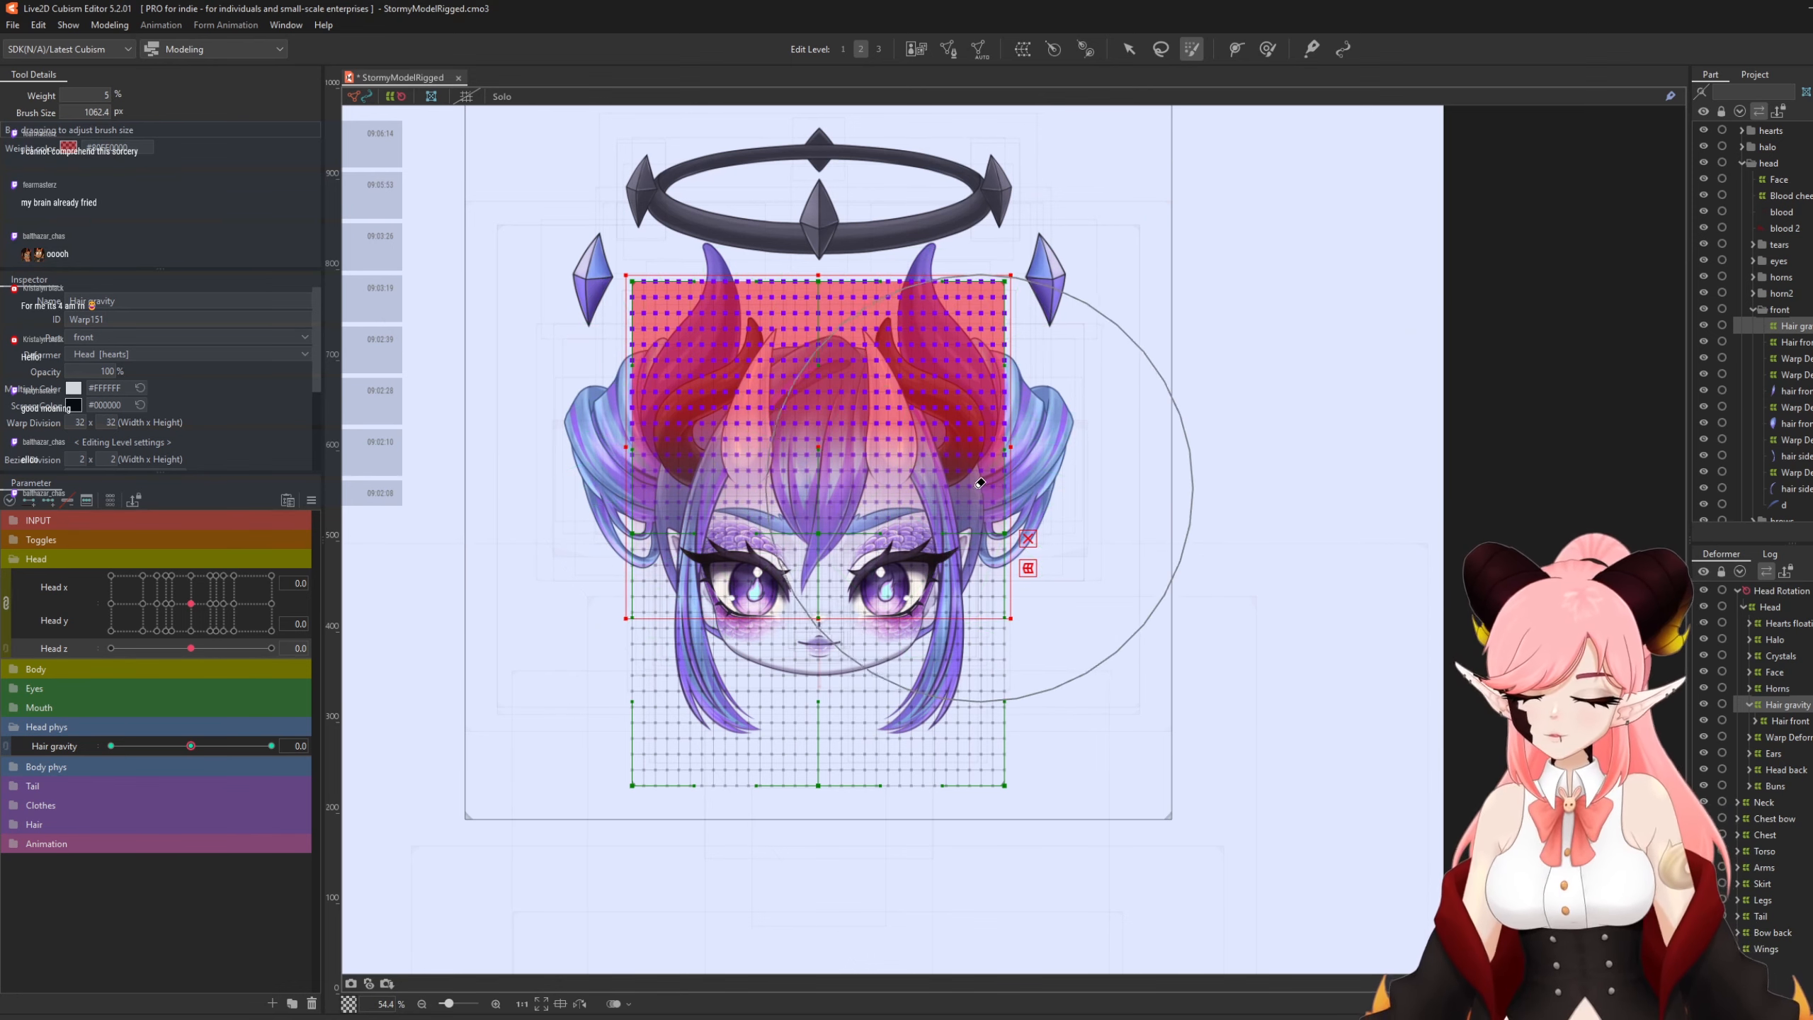
Check the selected upper grid points at Hair gravity 30 and -30, and return the parameter to 0.
{"action": "left_click", "coordinate": [264, 745]}
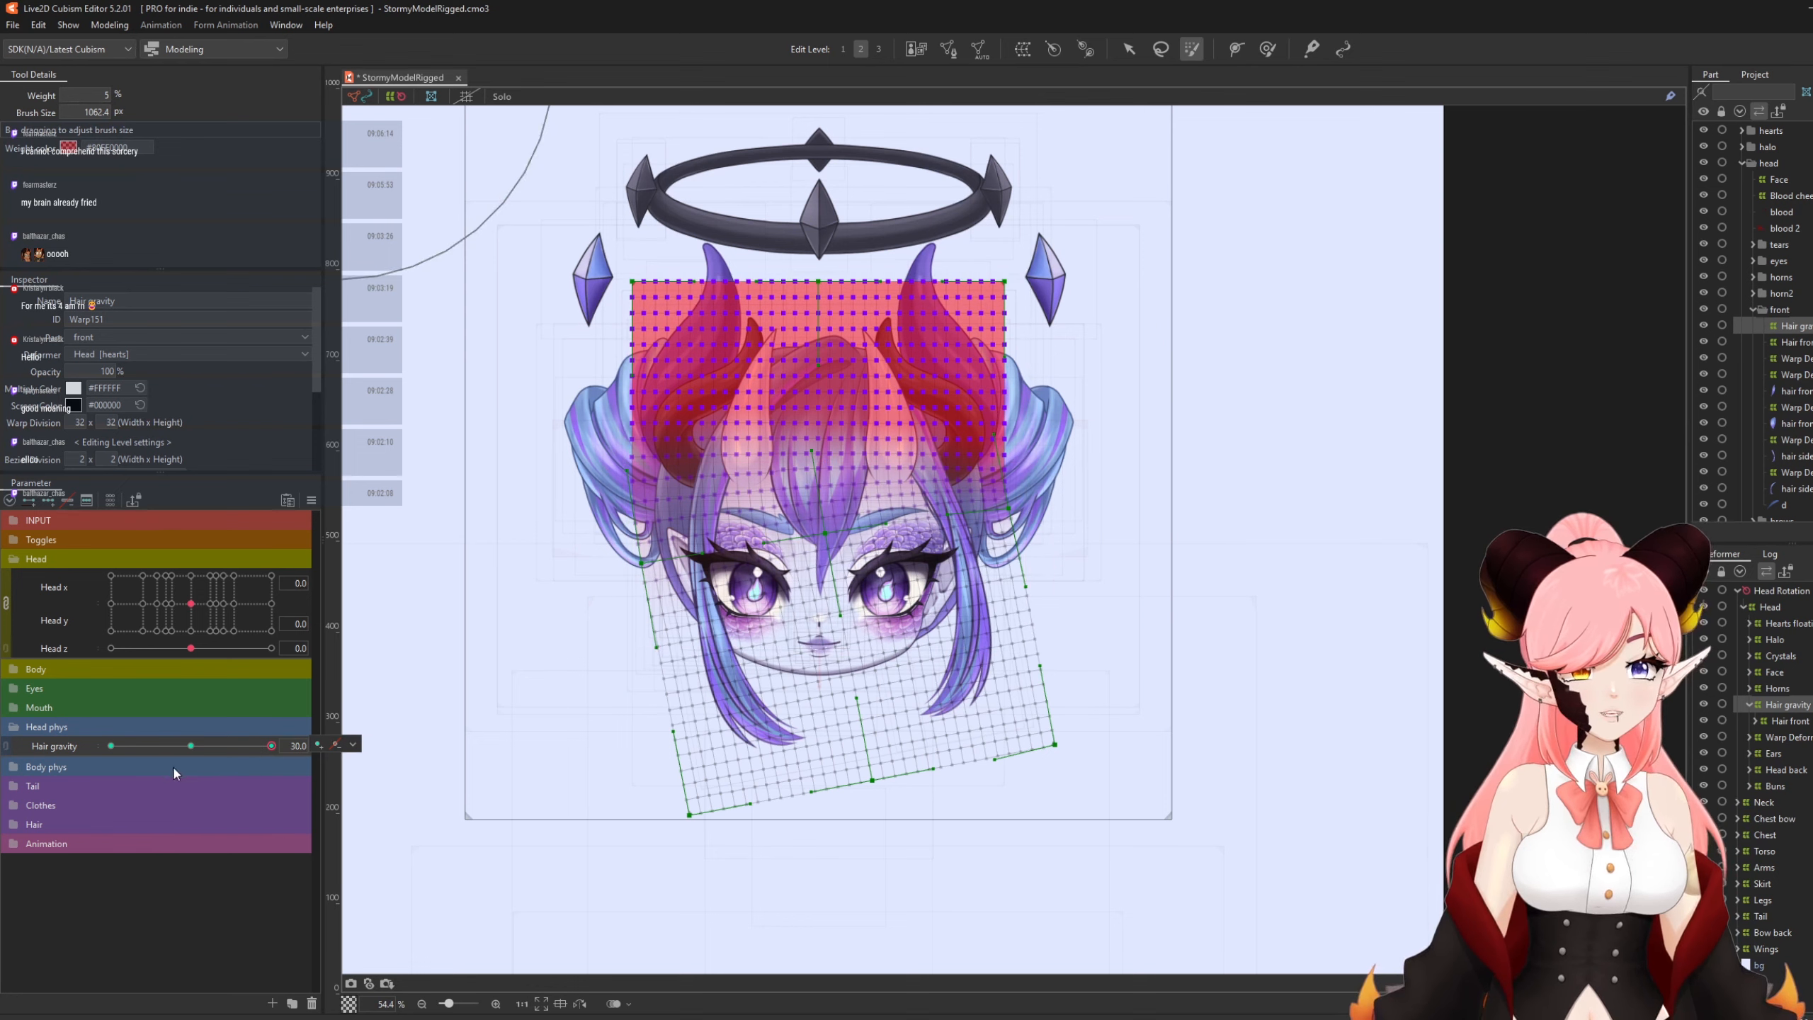
{"action": "left_click", "coordinate": [132, 744]}
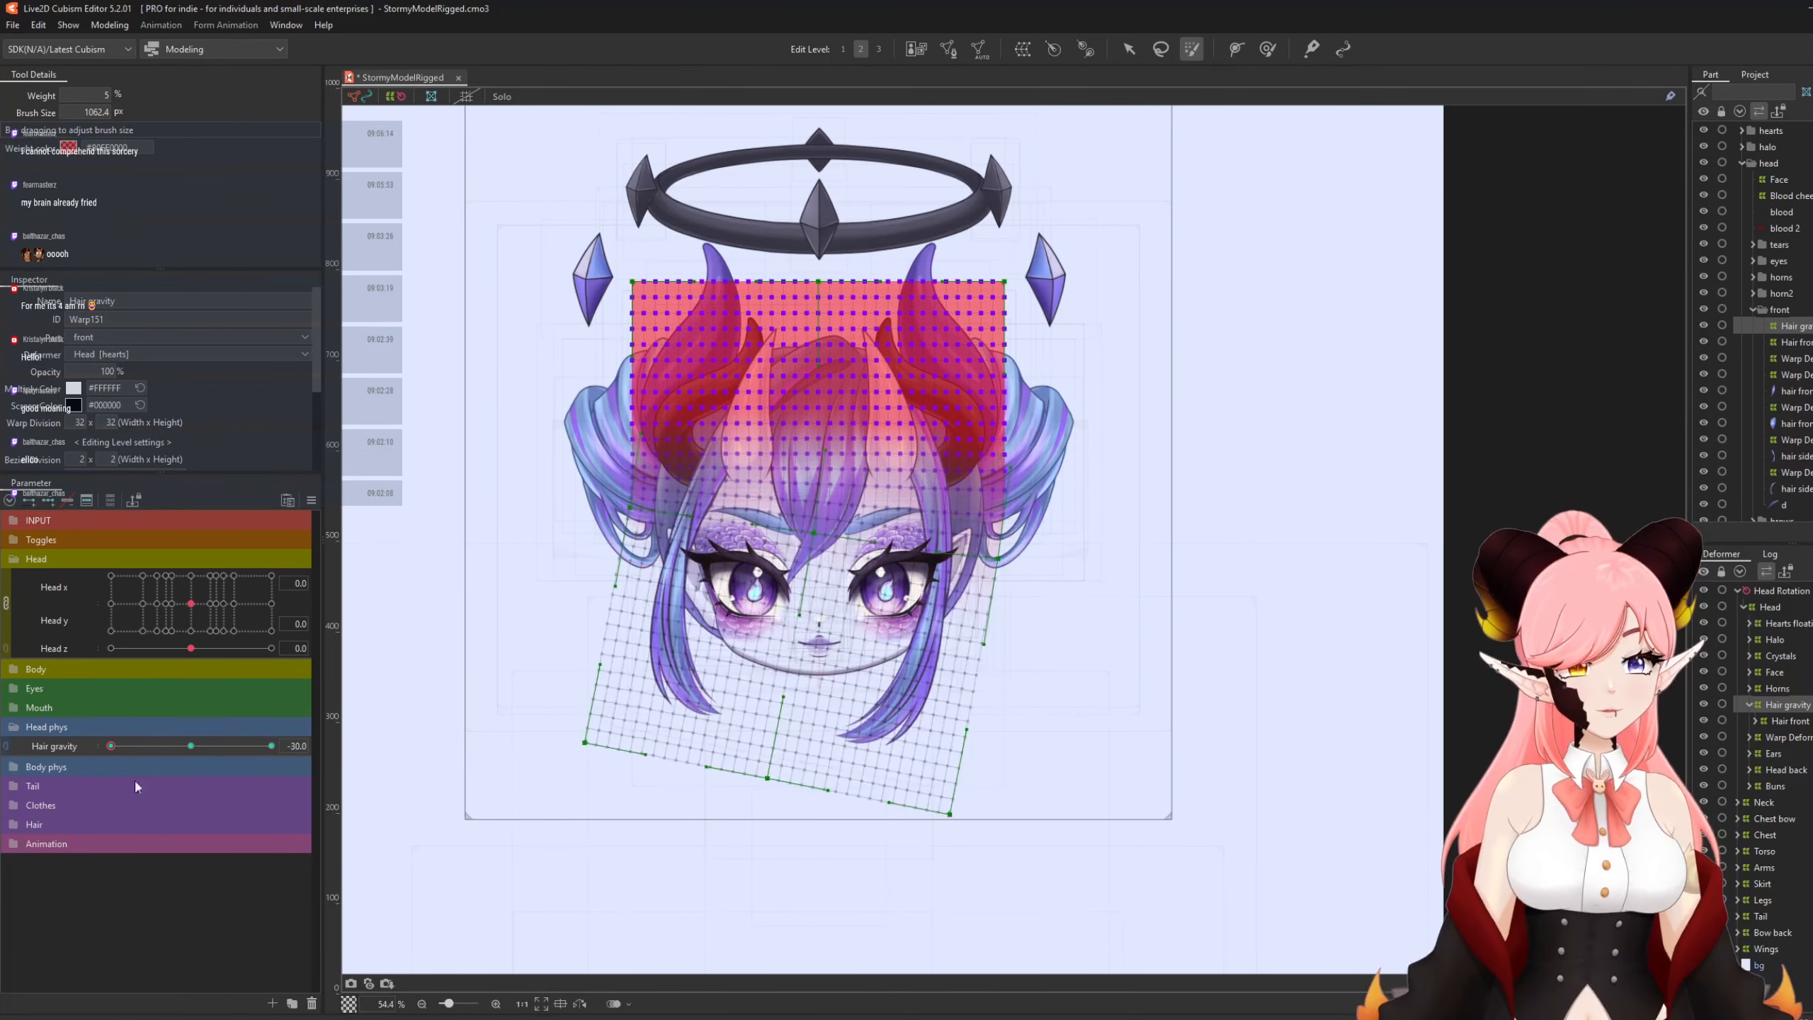
{"action": "left_click", "coordinate": [271, 746]}
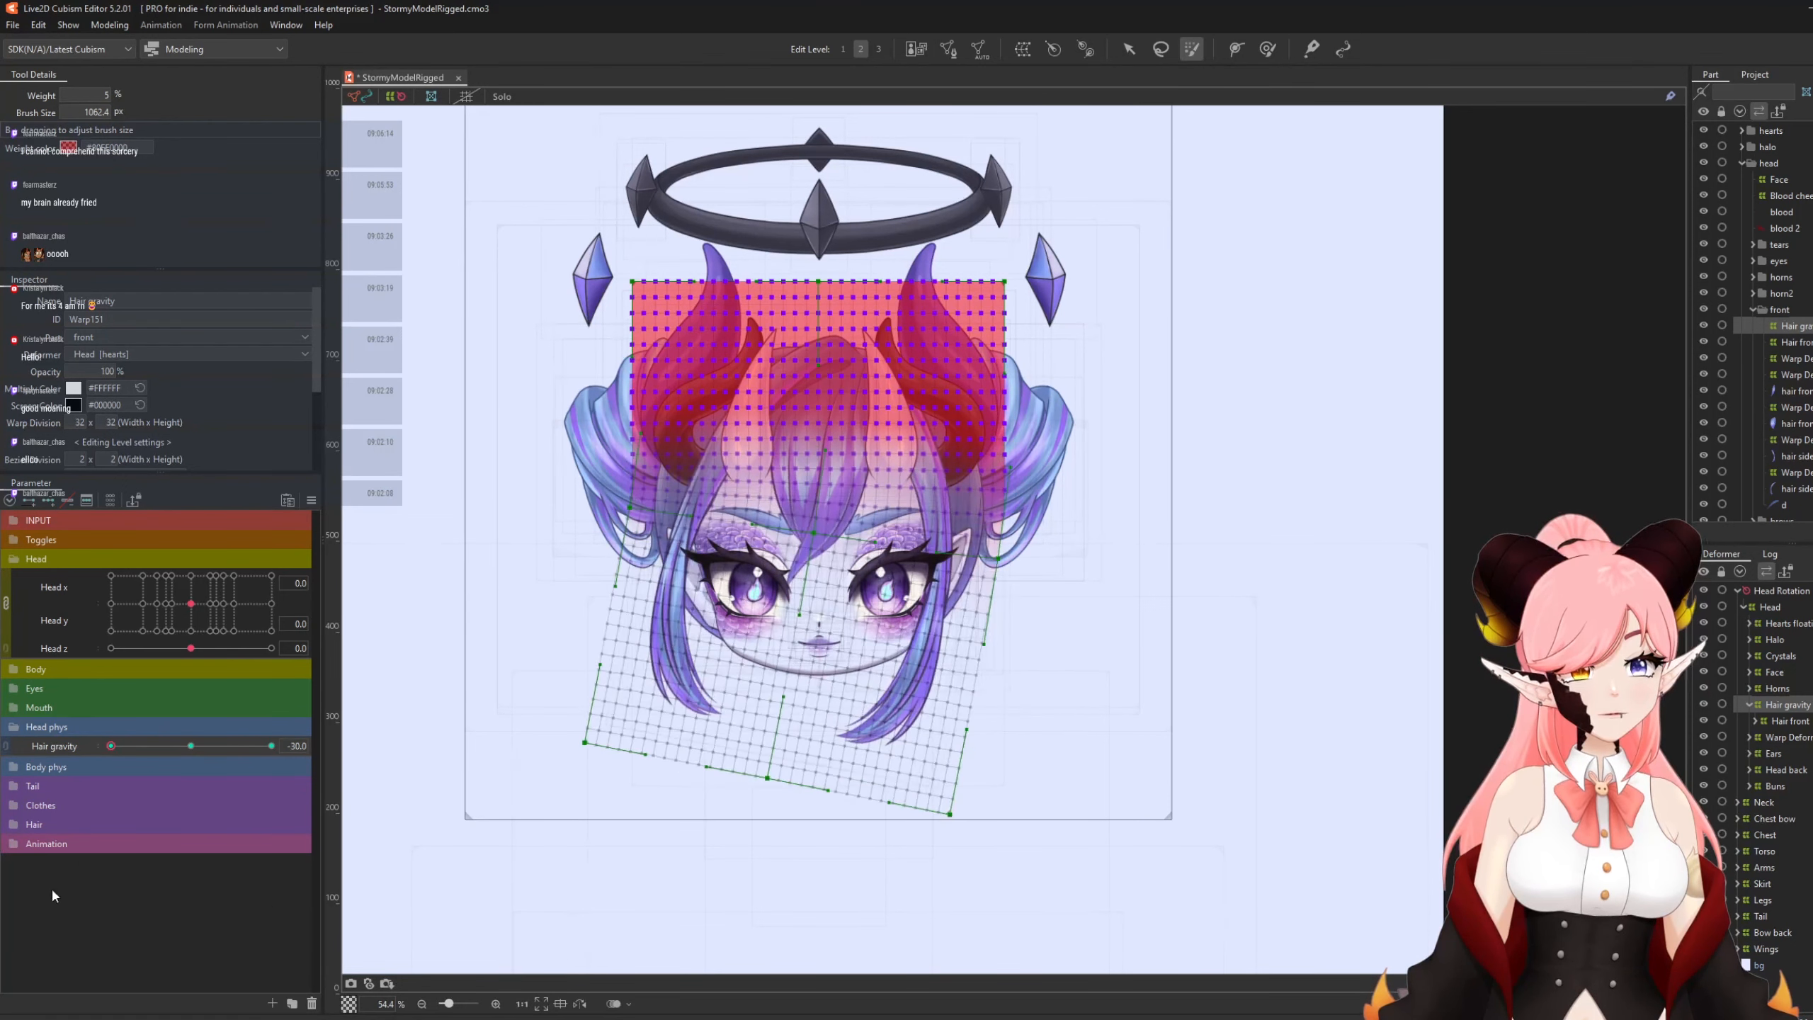
{"action": "left_click", "coordinate": [191, 746]}
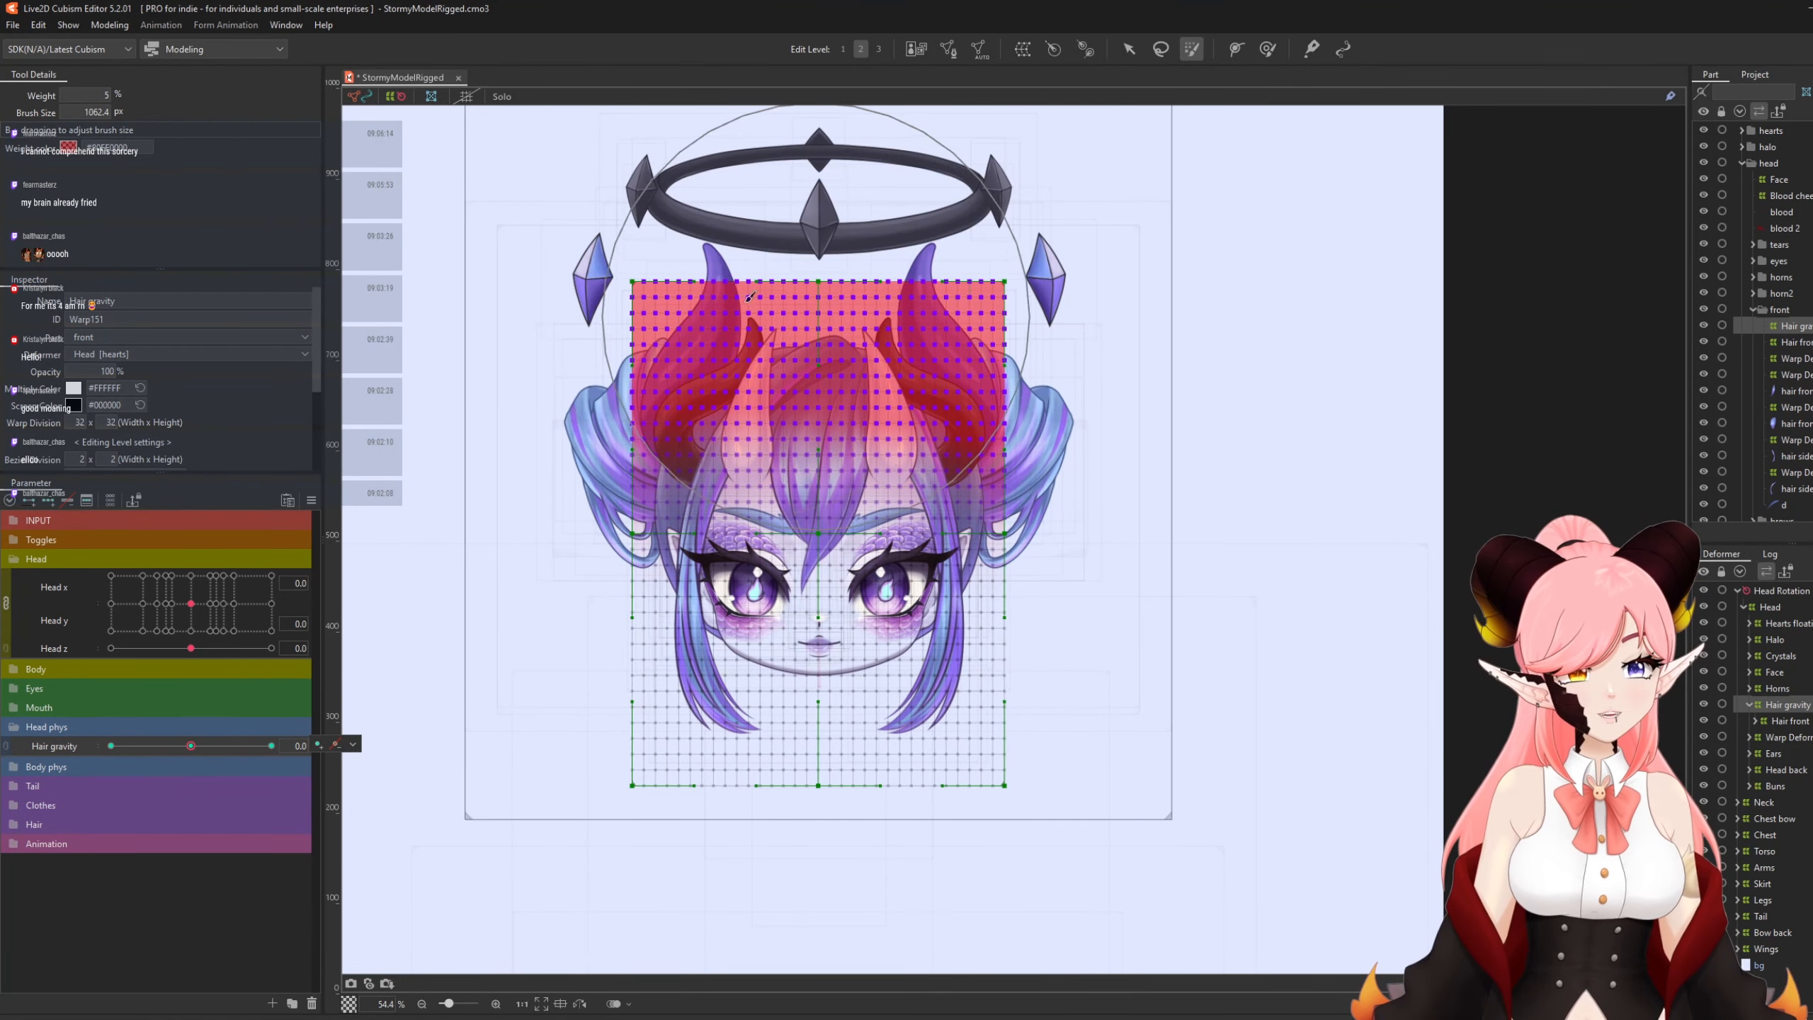
Extend the point selection down both sides of the grid and paste the neutral shape onto those points at Hair gravity 30 and -30.
{"action": "mouse_move", "coordinate": [595, 343]}
{"action": "left_mouse_down"}
{"action": "mouse_move", "coordinate": [576, 382]}
{"action": "mouse_move", "coordinate": [586, 362]}
{"action": "mouse_move", "coordinate": [606, 347]}
{"action": "mouse_move", "coordinate": [567, 406]}
{"action": "mouse_move", "coordinate": [599, 355]}
{"action": "mouse_move", "coordinate": [554, 545]}
{"action": "mouse_move", "coordinate": [578, 424]}
{"action": "mouse_move", "coordinate": [714, 248]}
{"action": "mouse_move", "coordinate": [702, 279]}
{"action": "mouse_move", "coordinate": [943, 253]}
{"action": "mouse_move", "coordinate": [871, 259]}
{"action": "mouse_move", "coordinate": [937, 274]}
{"action": "mouse_move", "coordinate": [957, 254]}
{"action": "mouse_move", "coordinate": [1029, 346]}
{"action": "mouse_move", "coordinate": [914, 278]}
{"action": "left_mouse_up"}
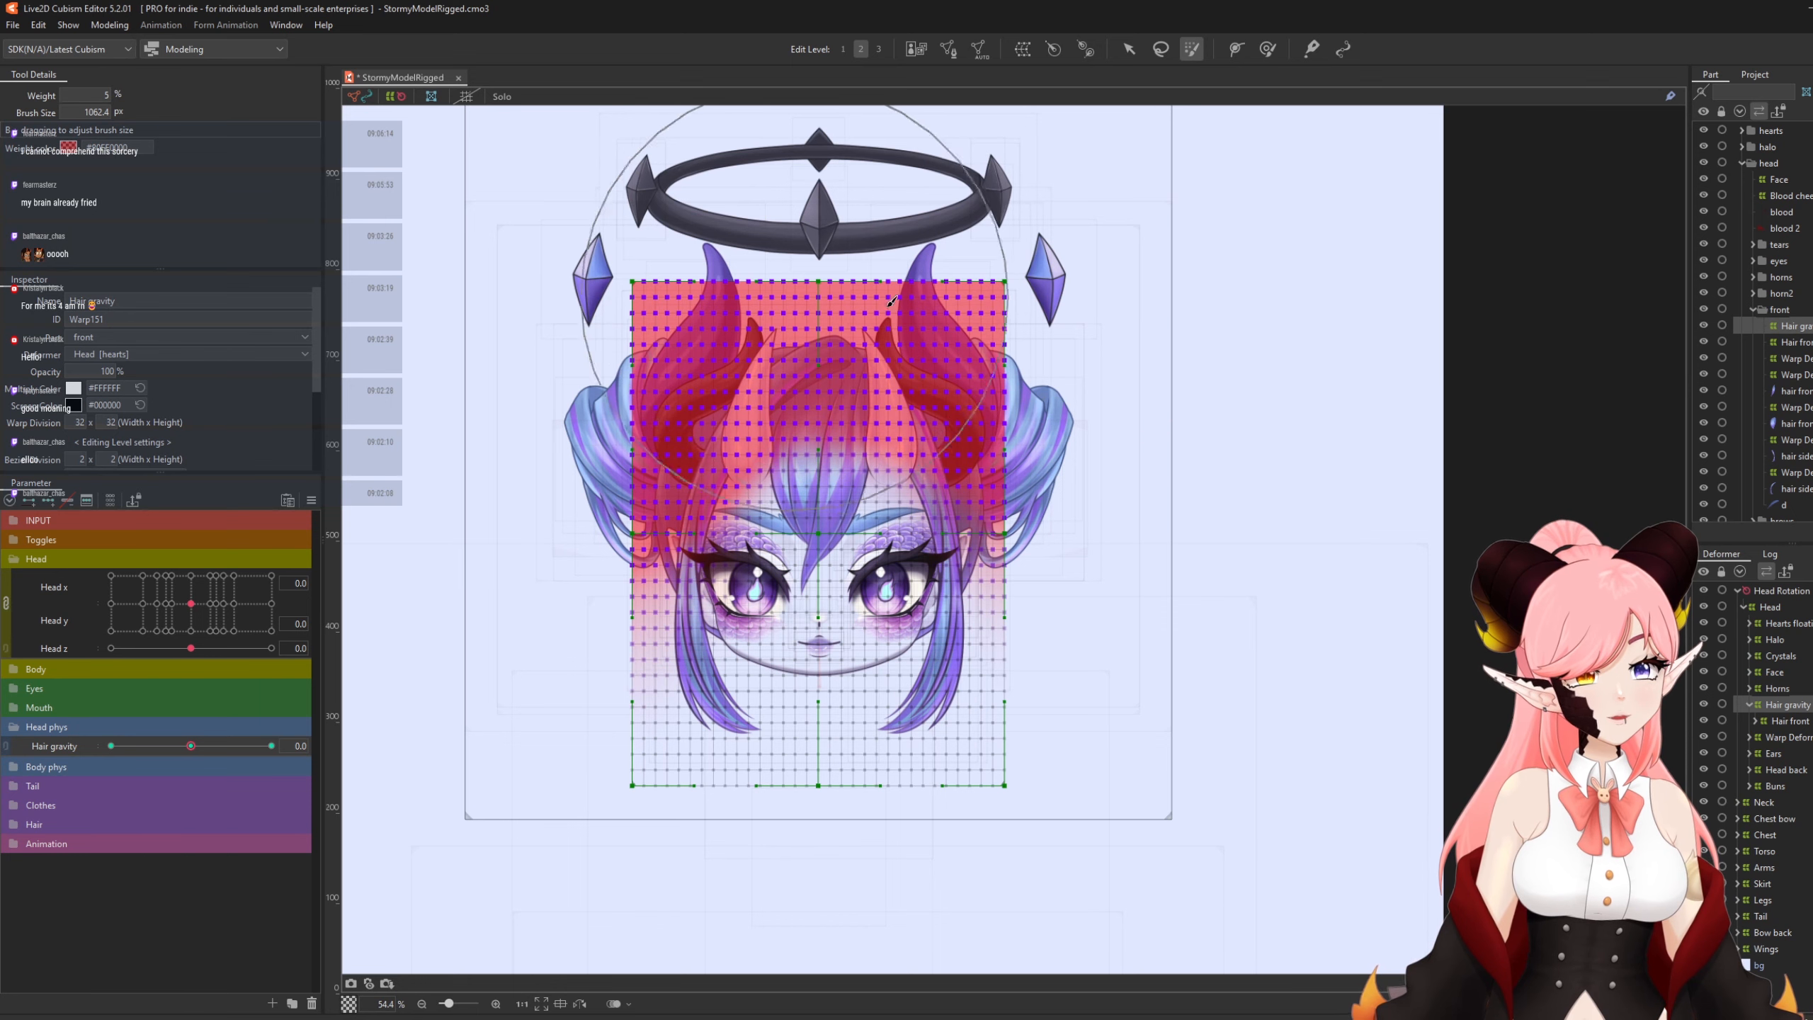
{"action": "mouse_move", "coordinate": [1031, 417]}
{"action": "left_mouse_down"}
{"action": "mouse_move", "coordinate": [1309, 328]}
{"action": "mouse_move", "coordinate": [1424, 423]}
{"action": "mouse_move", "coordinate": [1346, 455]}
{"action": "left_mouse_up"}
{"action": "left_click_drag", "start_coordinate": [191, 746], "coordinate": [271, 745]}
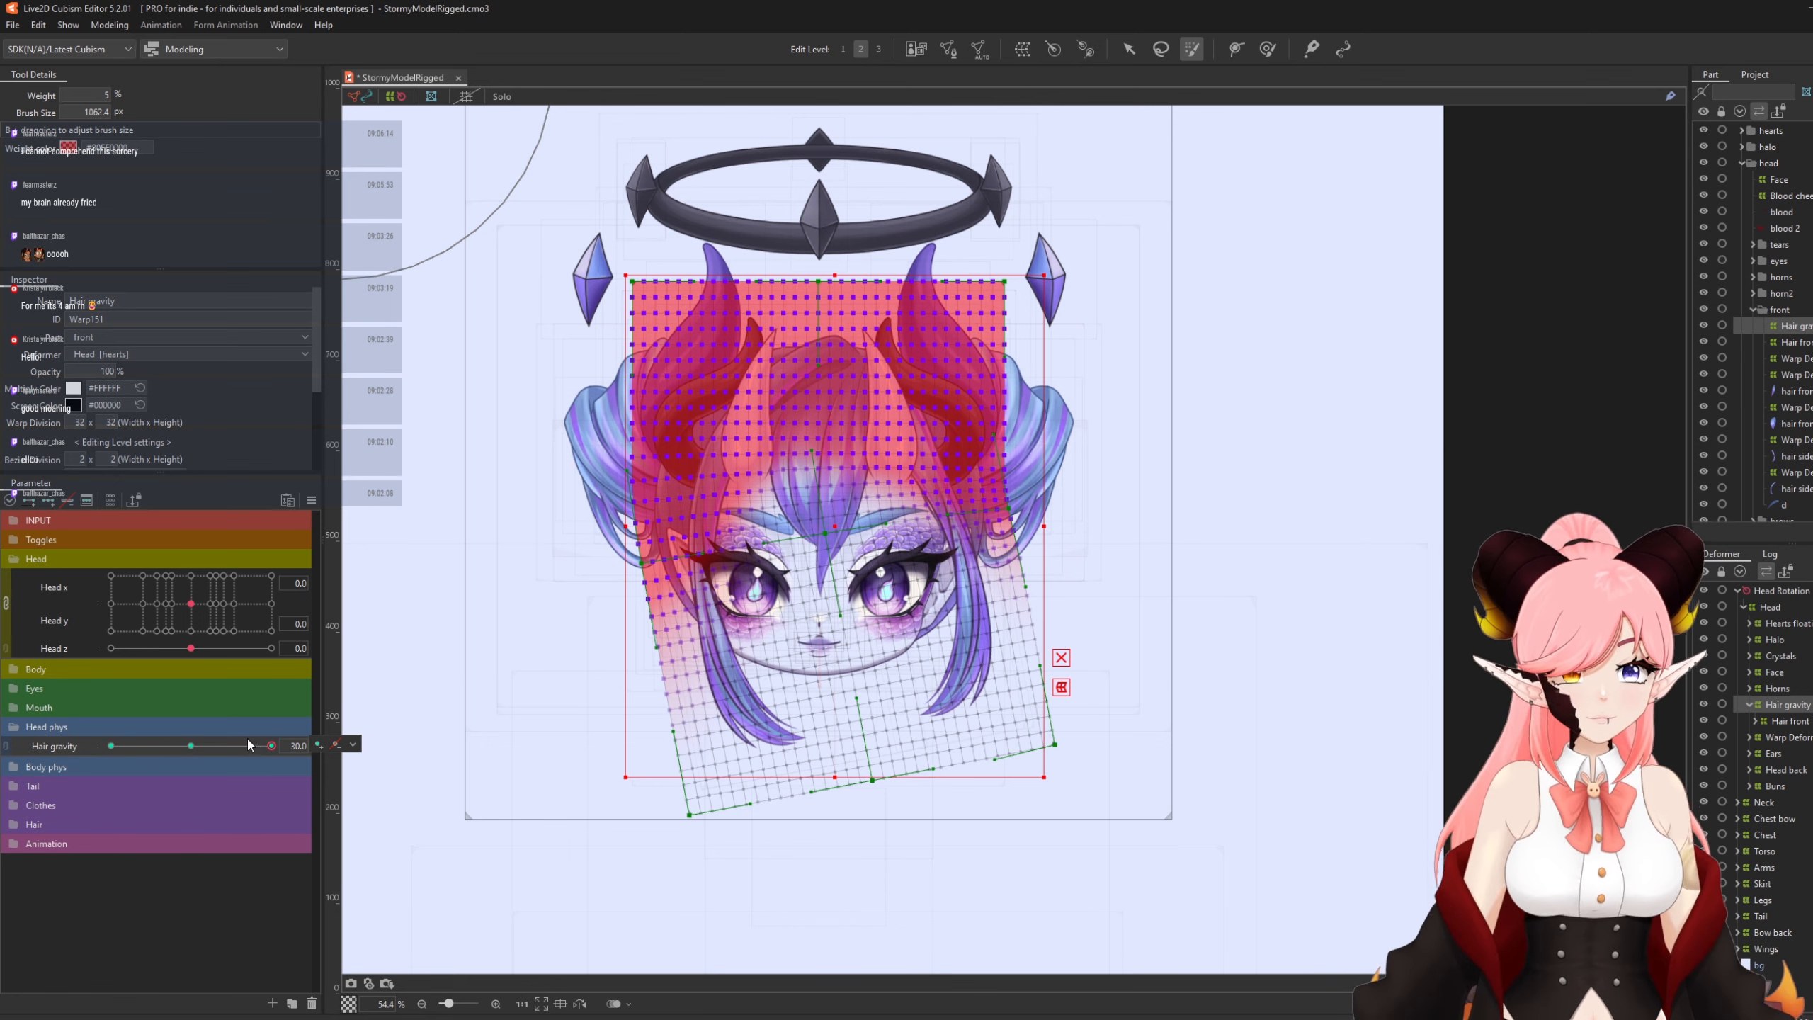
{"action": "key", "text": "ctrl+v"}
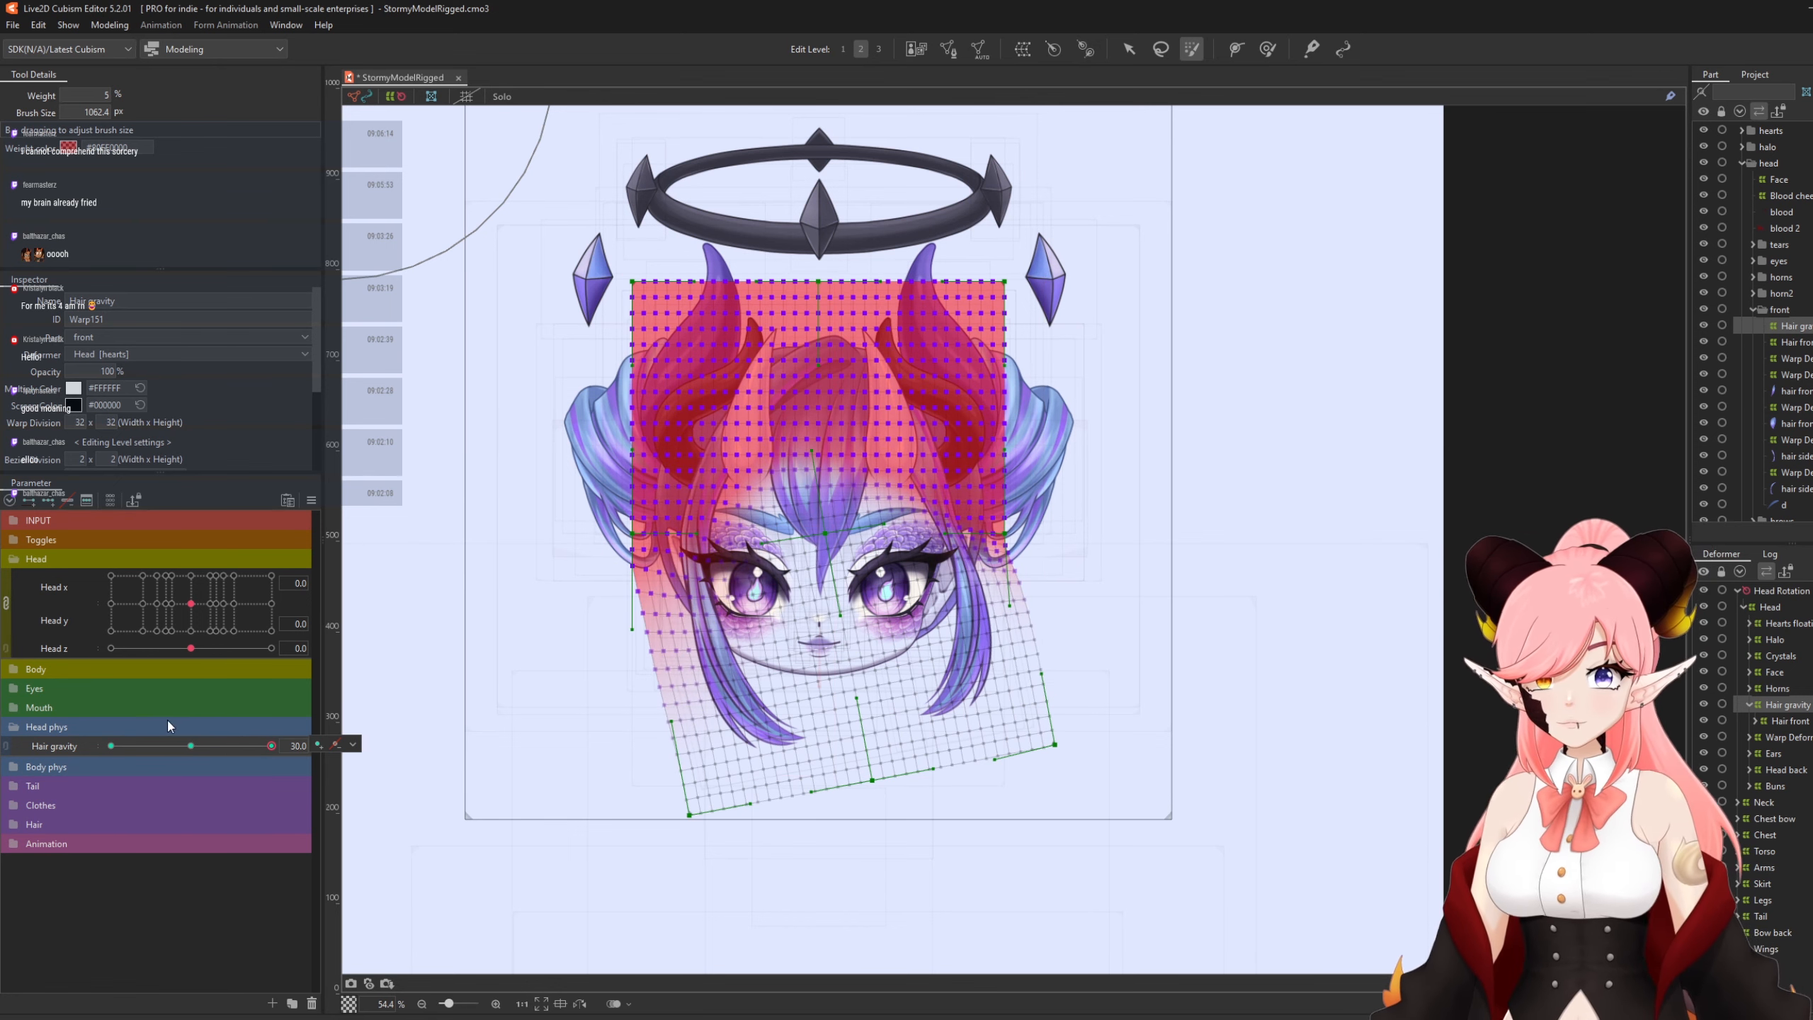
{"action": "left_click", "coordinate": [138, 745]}
{"action": "key", "text": "ctrl+v"}
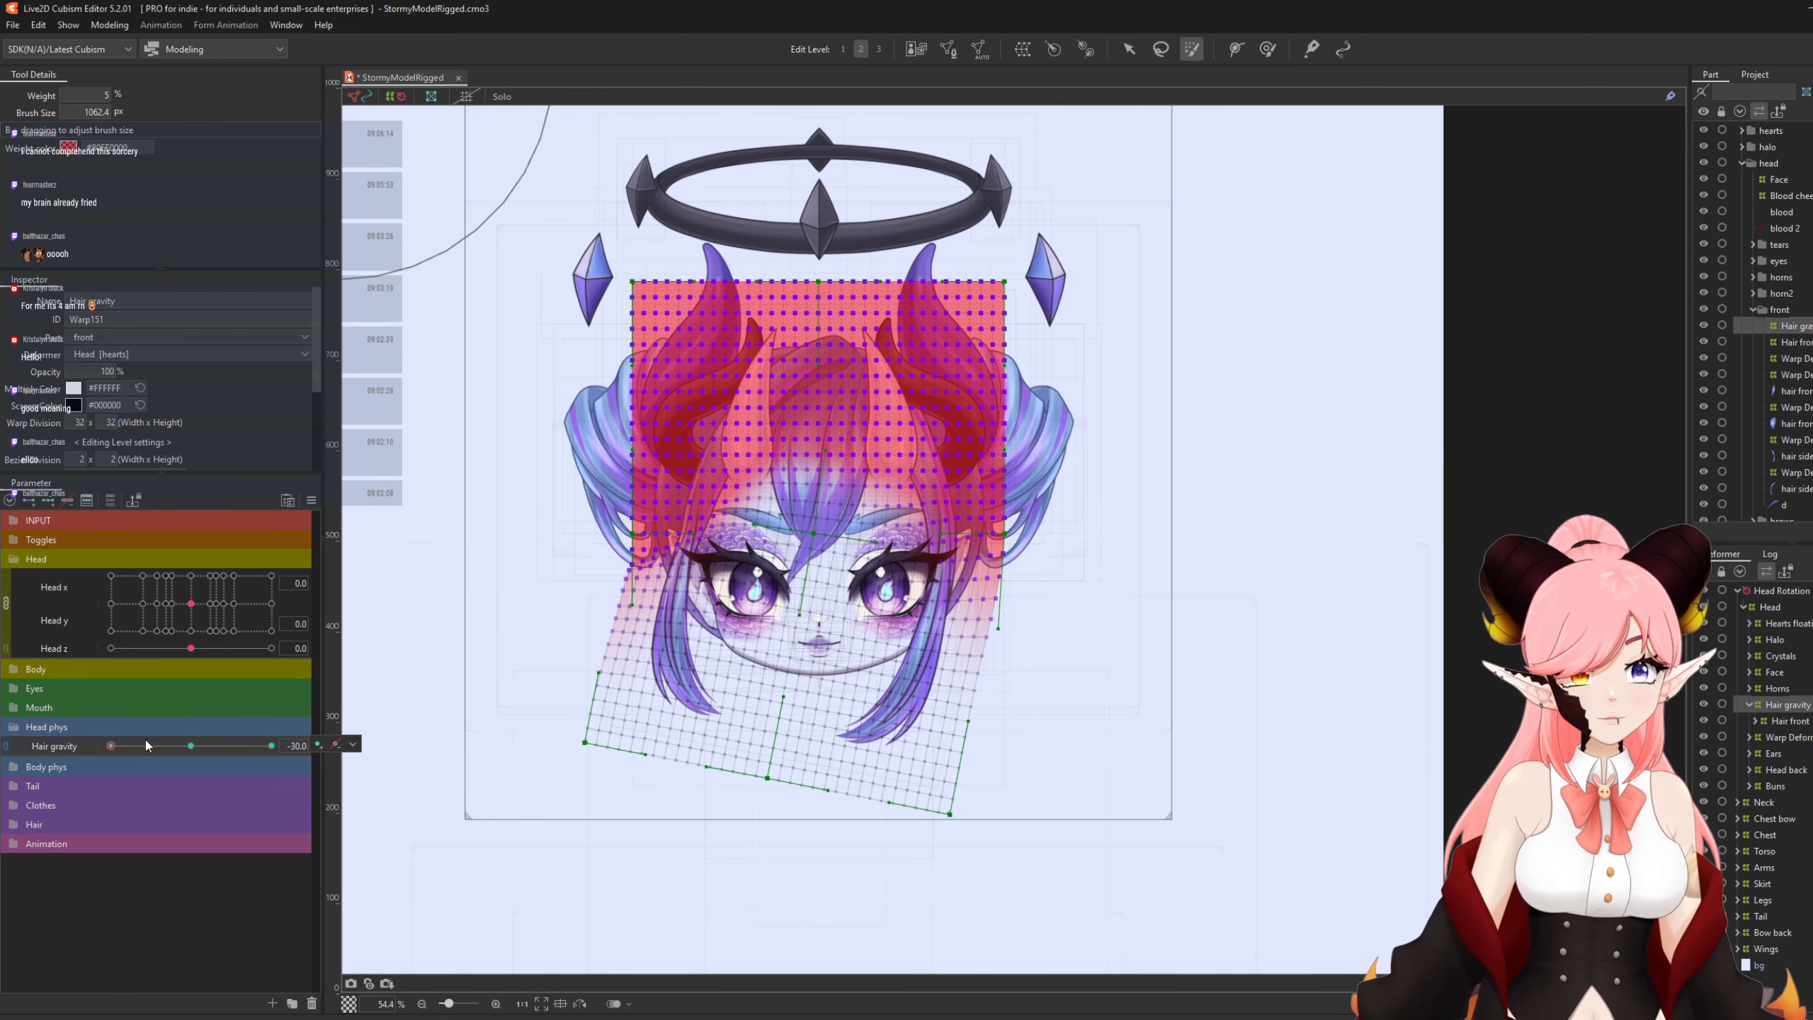
{"action": "left_click_drag", "start_coordinate": [171, 746], "coordinate": [105, 801]}
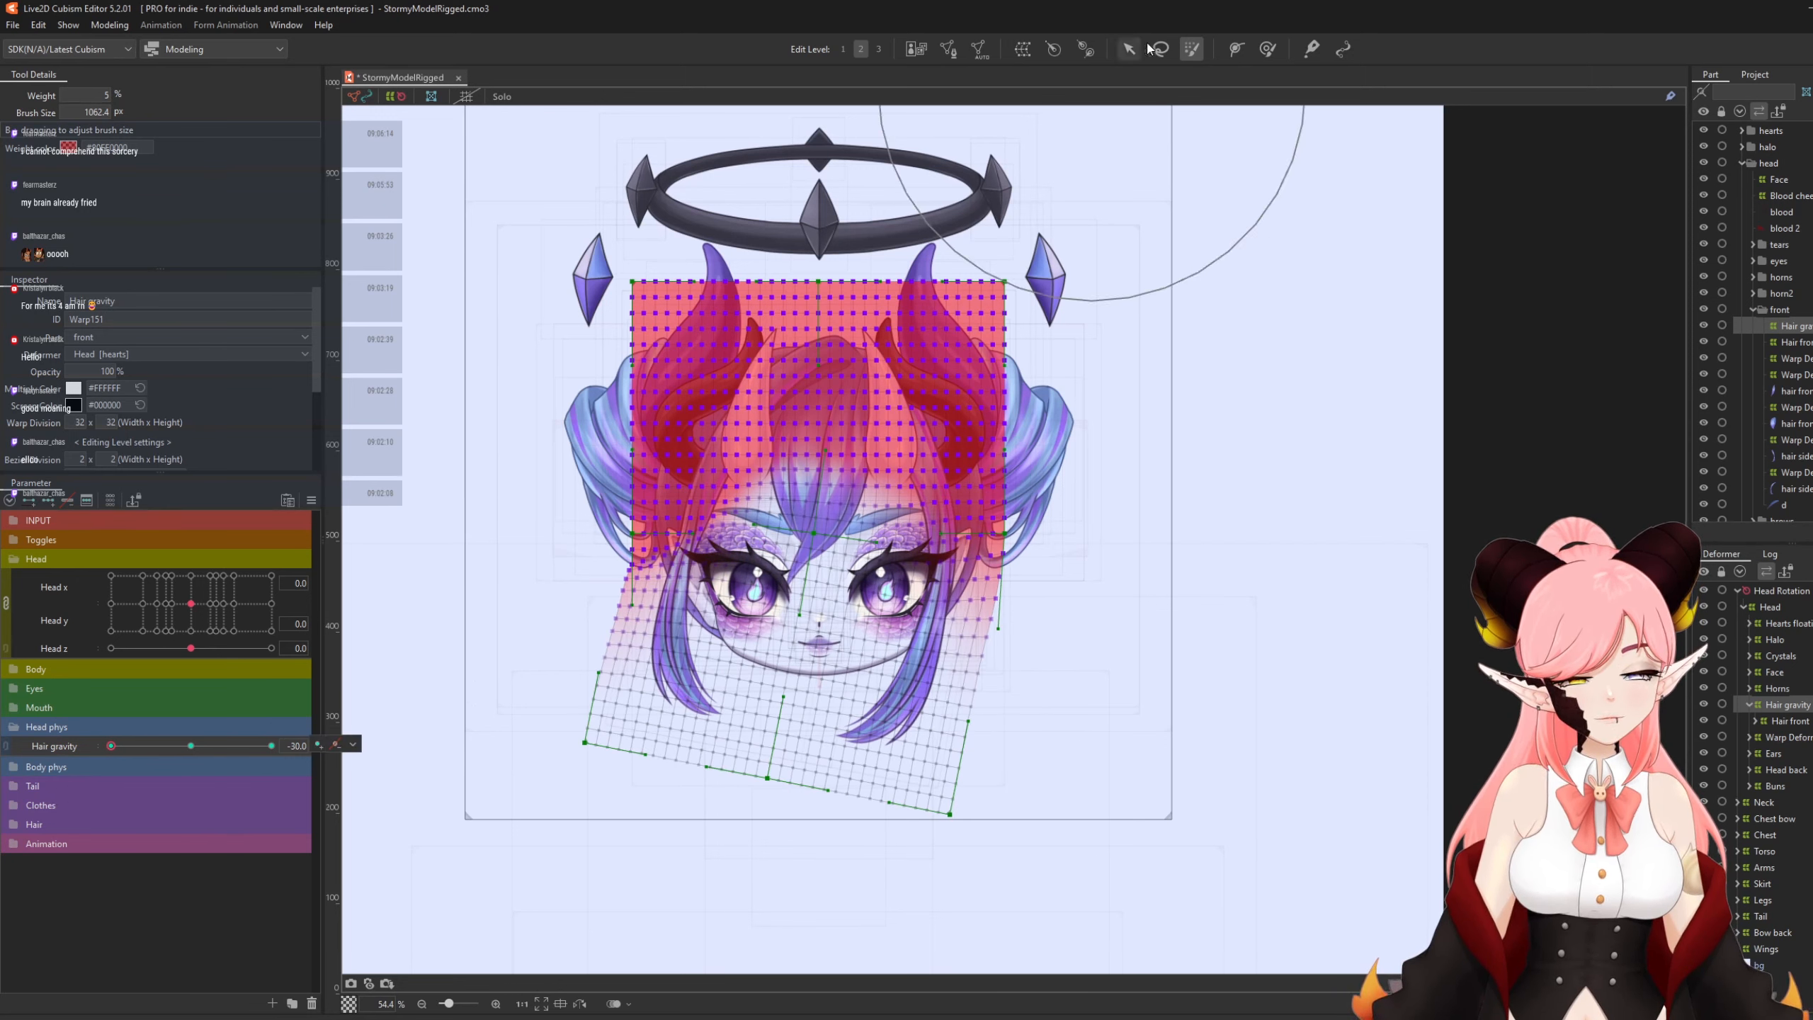
Touch up the warp grid beside both ears with the deform brush at Hair gravity -30 and 30, and return the parameter to 0.
{"action": "left_click", "coordinate": [1266, 50]}
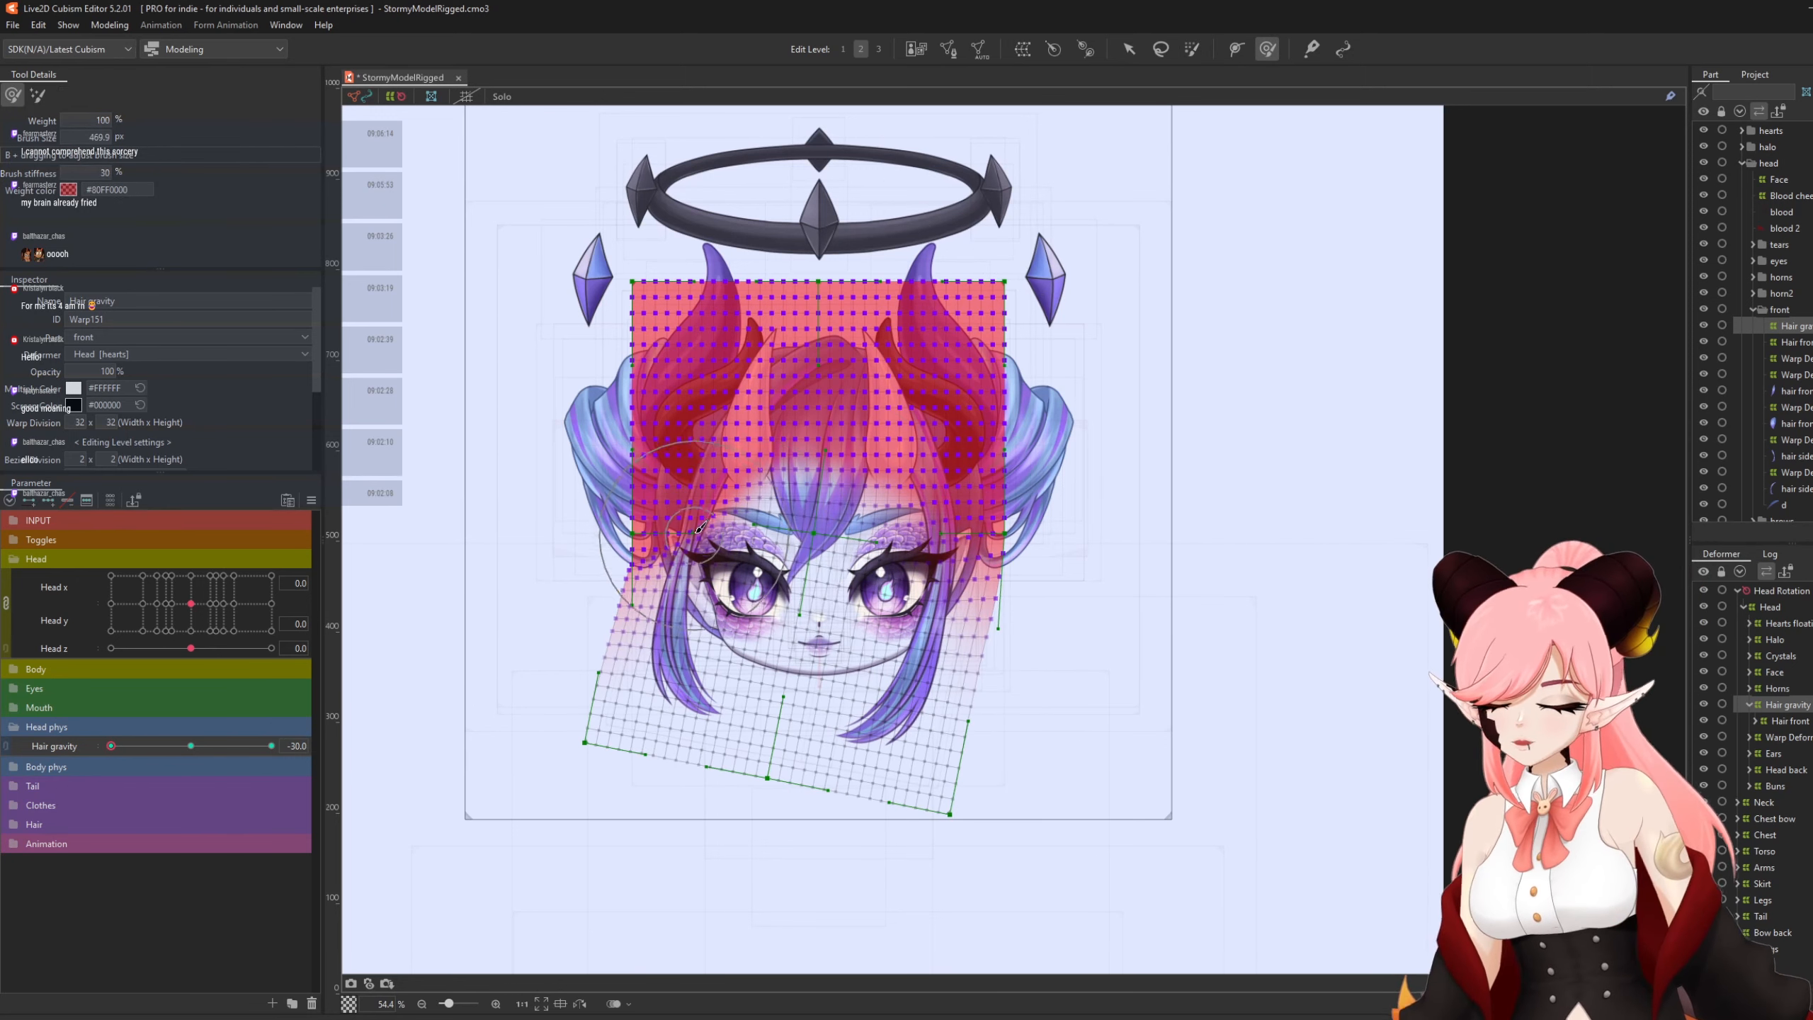
{"action": "mouse_move", "coordinate": [649, 569]}
{"action": "left_mouse_down"}
{"action": "mouse_move", "coordinate": [628, 530]}
{"action": "mouse_move", "coordinate": [664, 532]}
{"action": "left_mouse_up"}
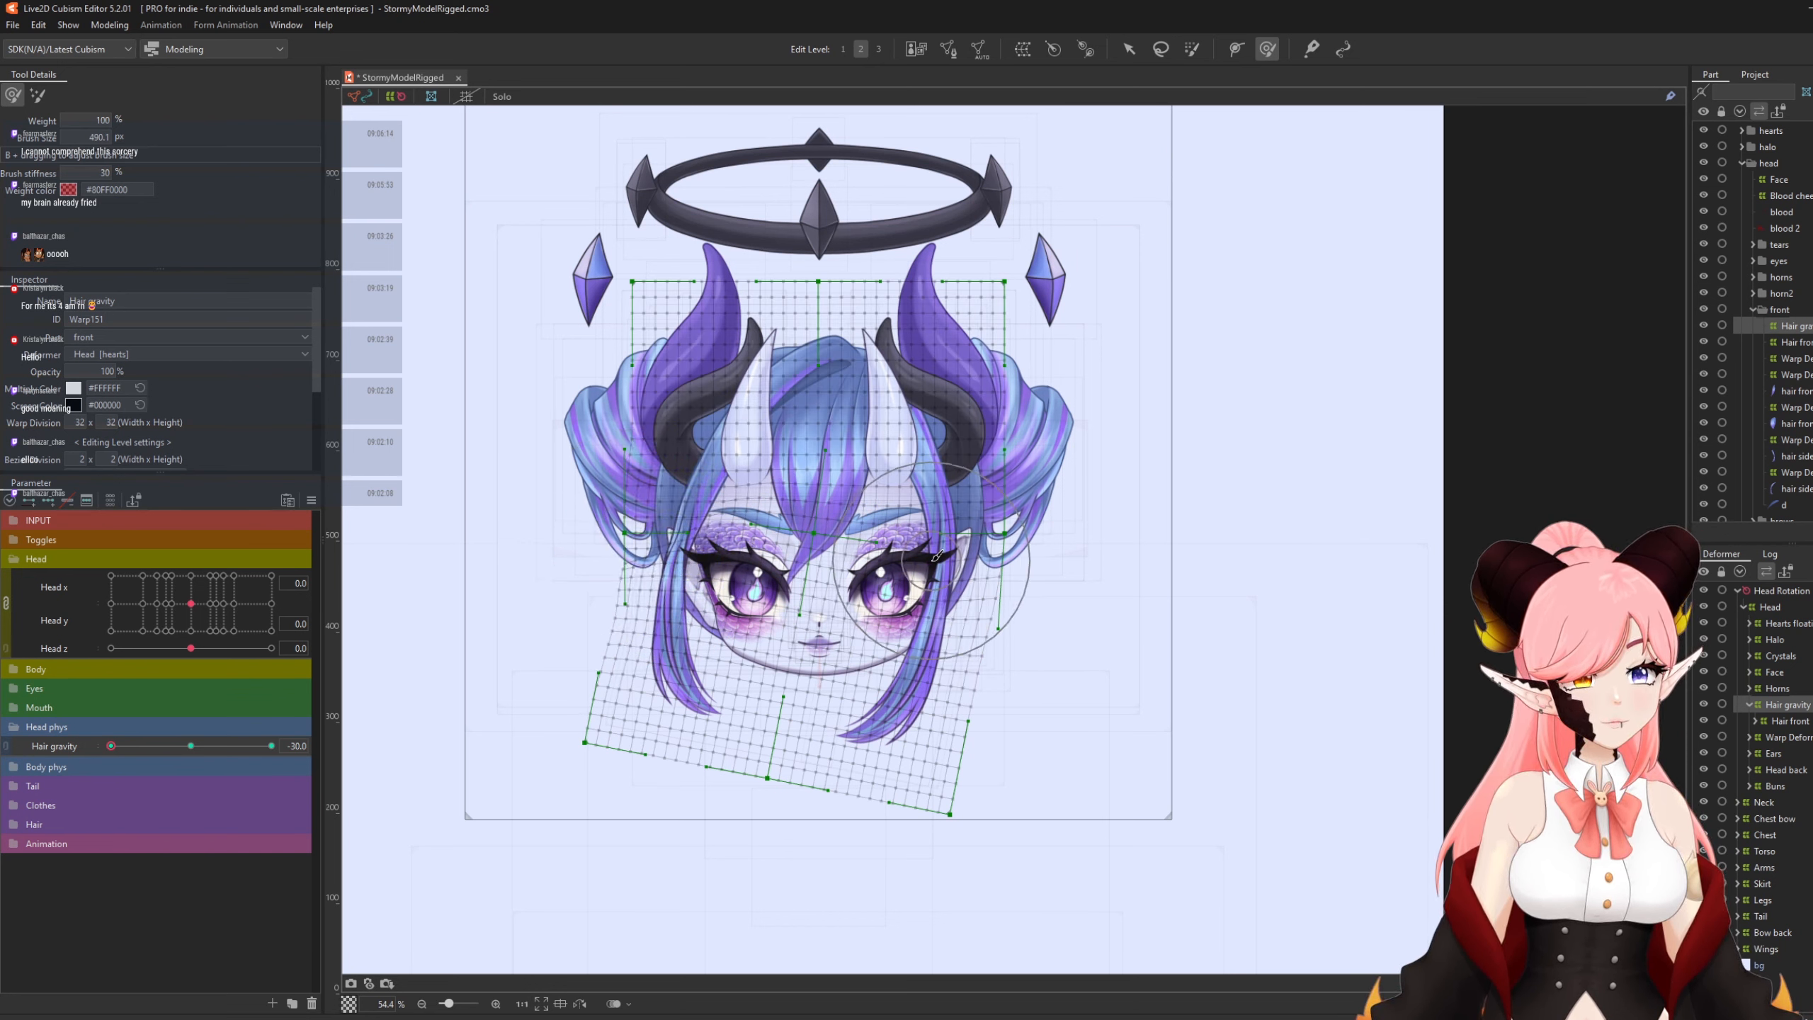
{"action": "left_click_drag", "start_coordinate": [140, 752], "coordinate": [272, 748]}
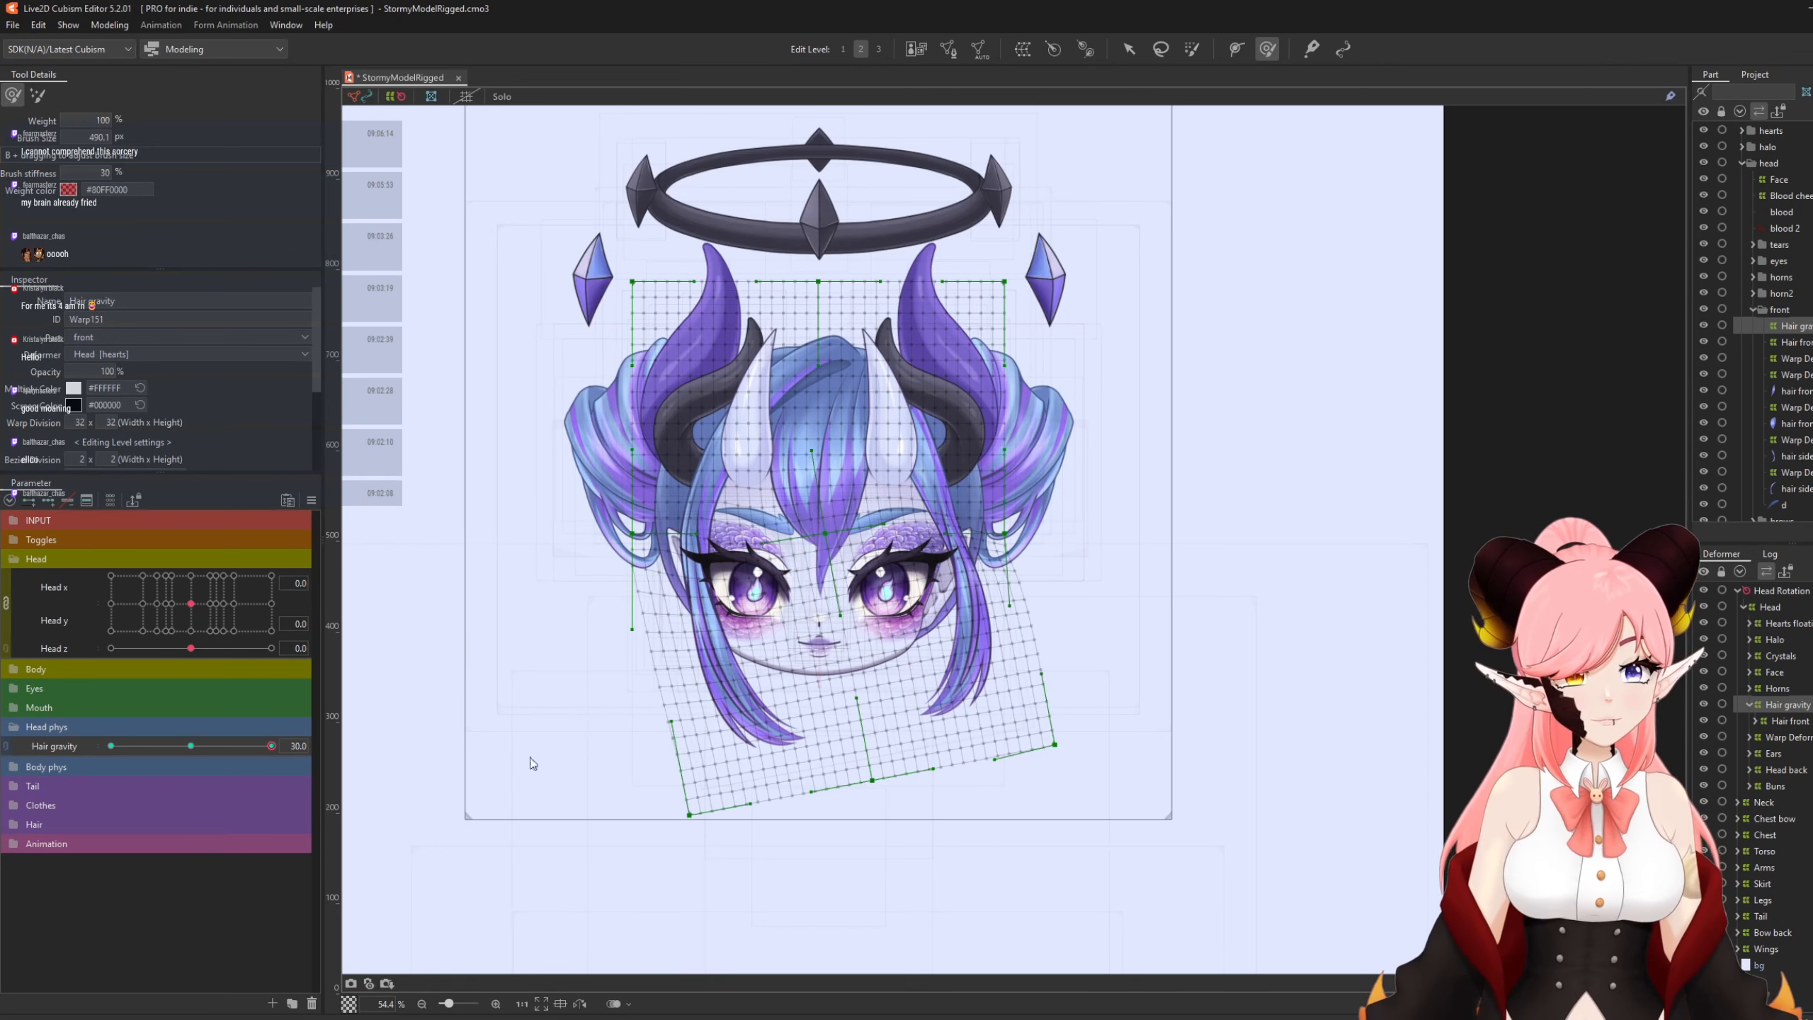
{"action": "left_click_drag", "start_coordinate": [961, 508], "coordinate": [965, 508]}
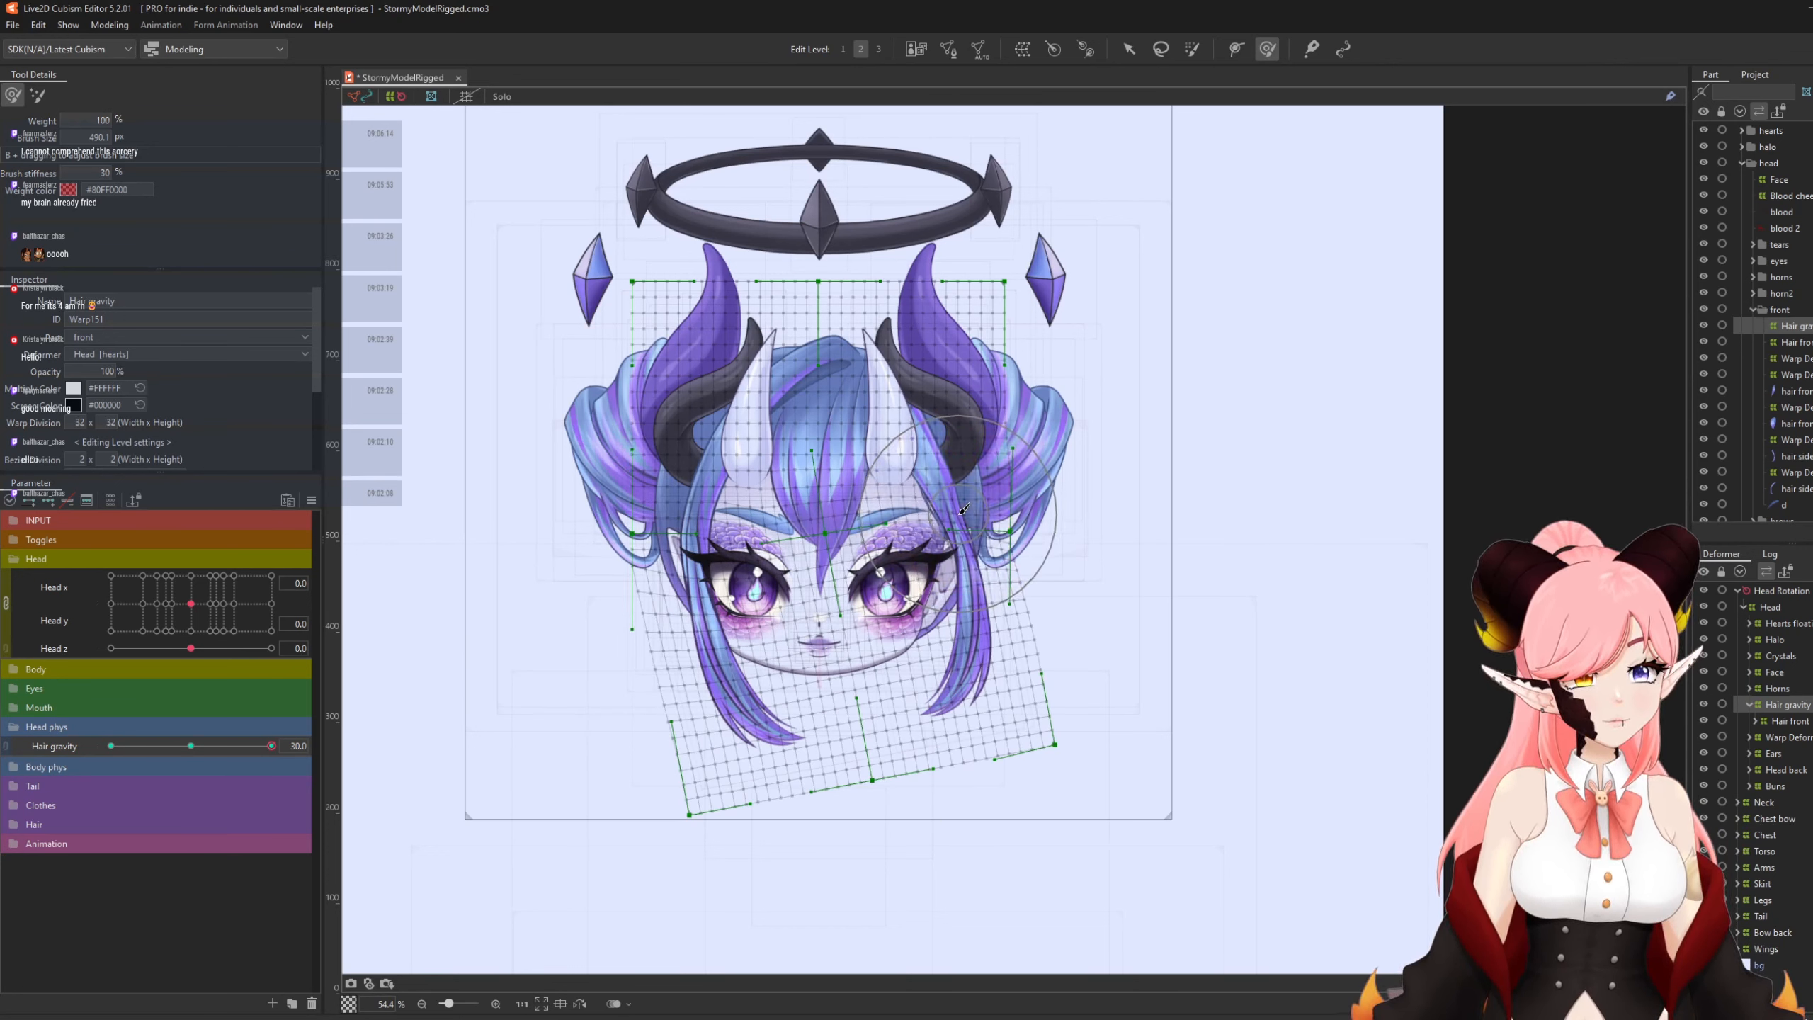
{"action": "left_click_drag", "start_coordinate": [692, 515], "coordinate": [697, 511]}
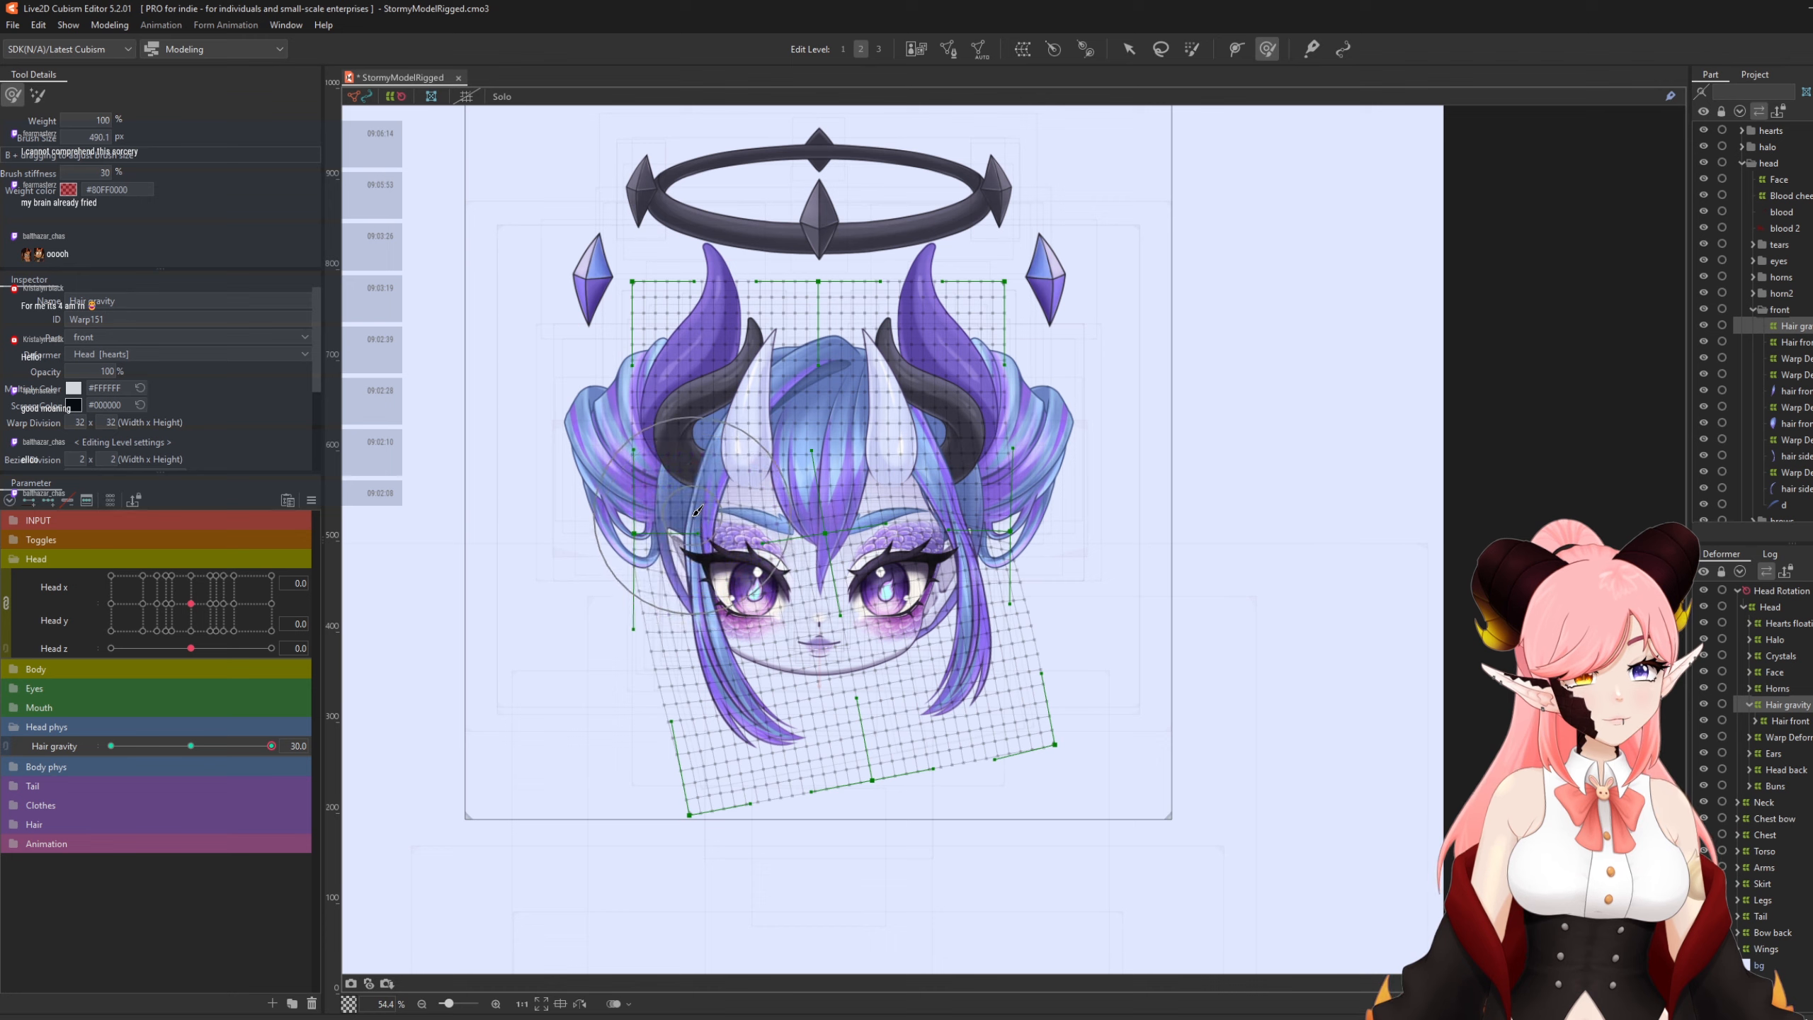
{"action": "left_click_drag", "start_coordinate": [271, 745], "coordinate": [504, 780]}
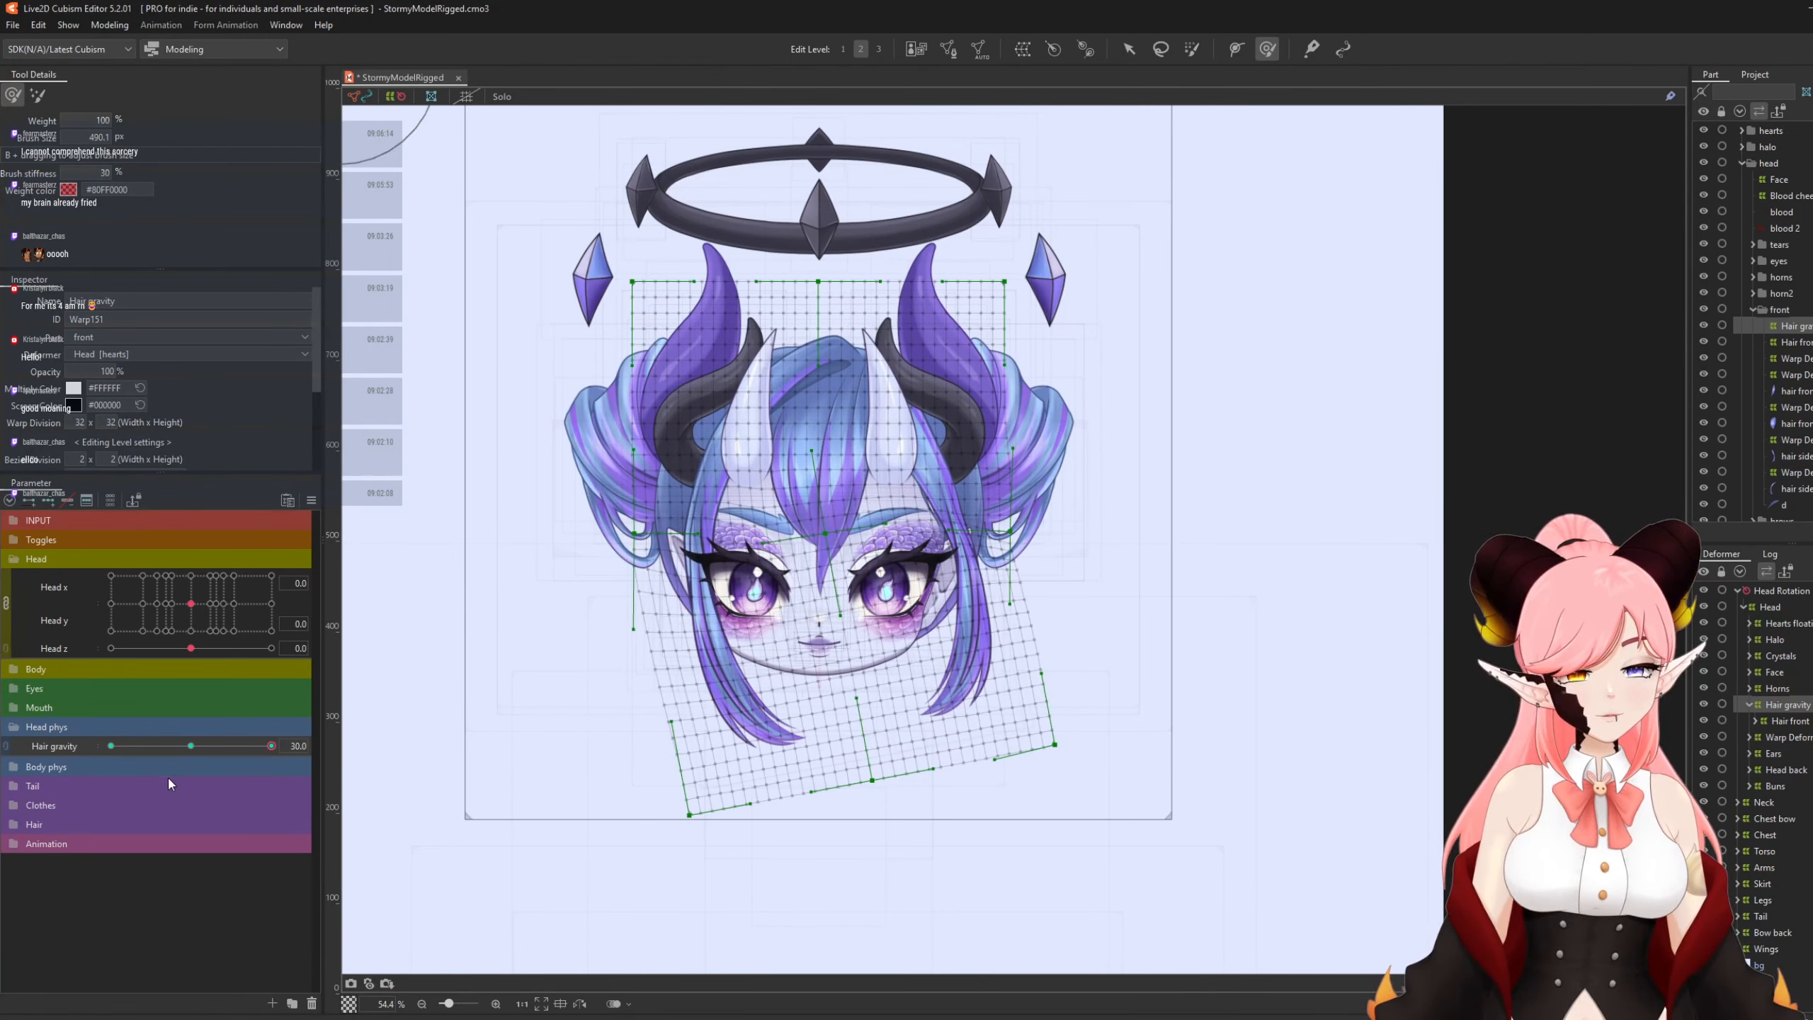
{"action": "left_click", "coordinate": [191, 745]}
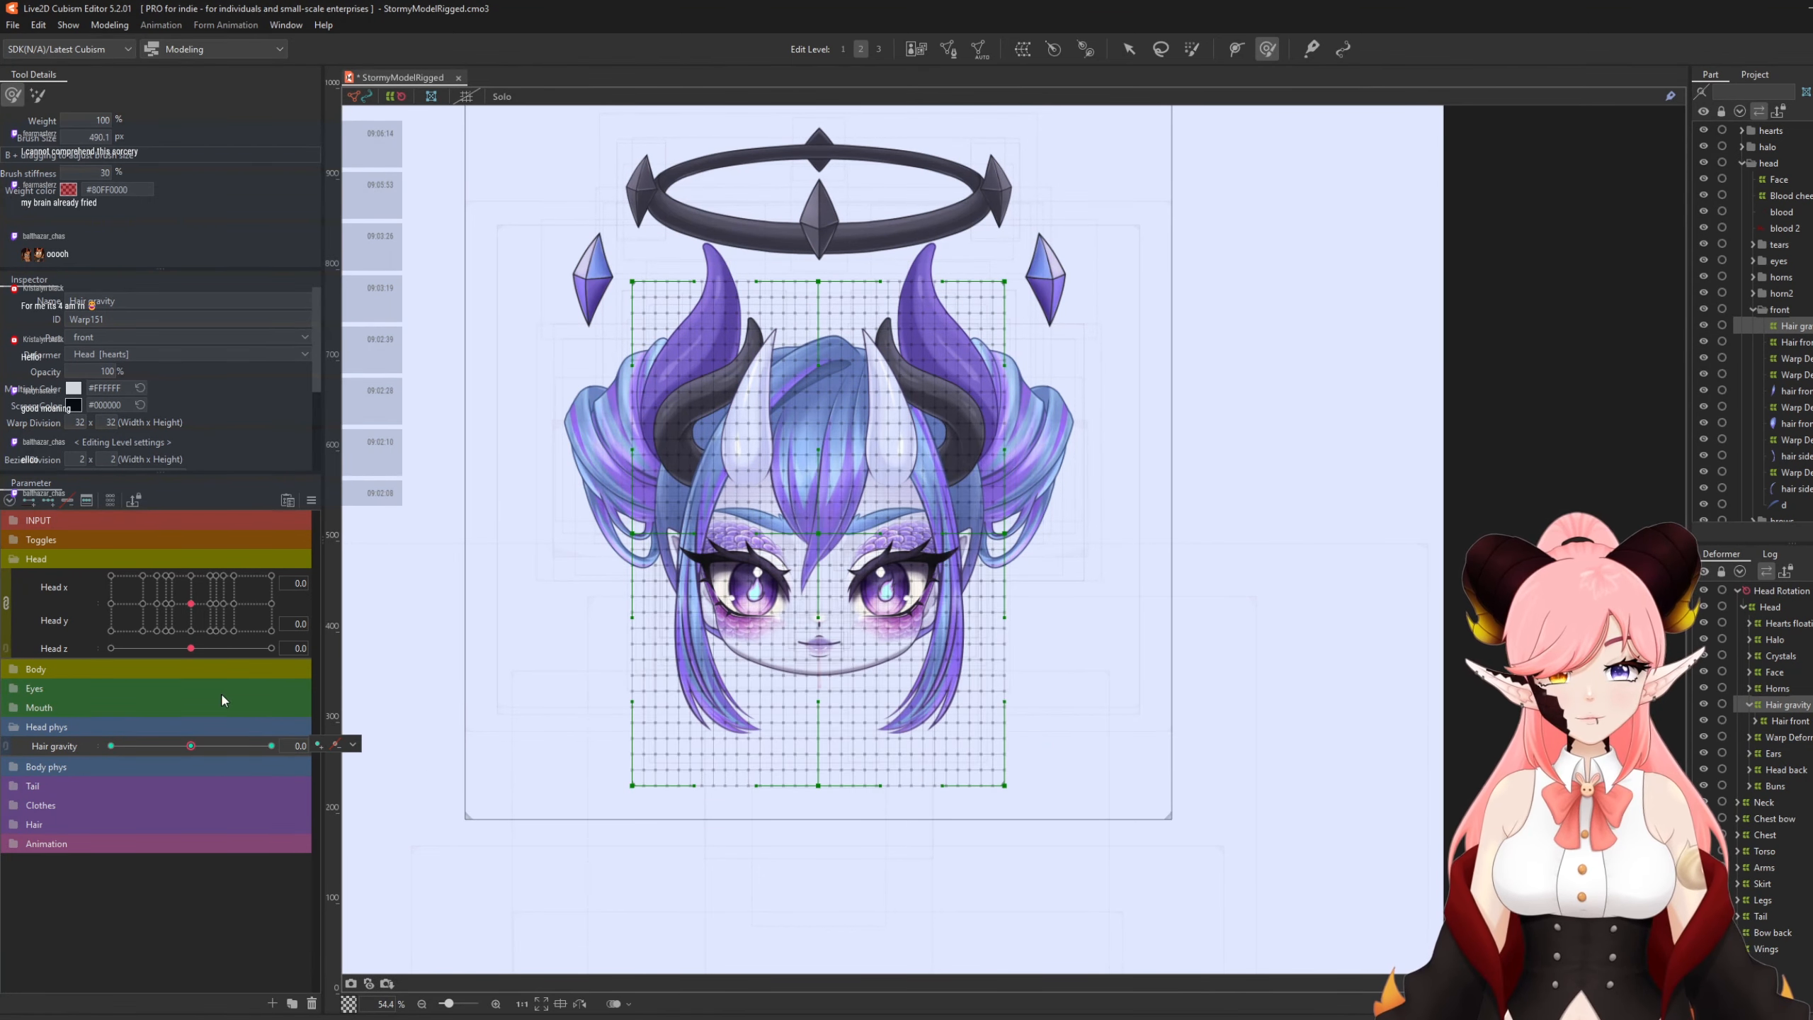
Apply Ellipse interpolation with 3 points to the Hair gravity parameter and test its motion, ending at 0.
{"action": "left_click", "coordinate": [312, 501]}
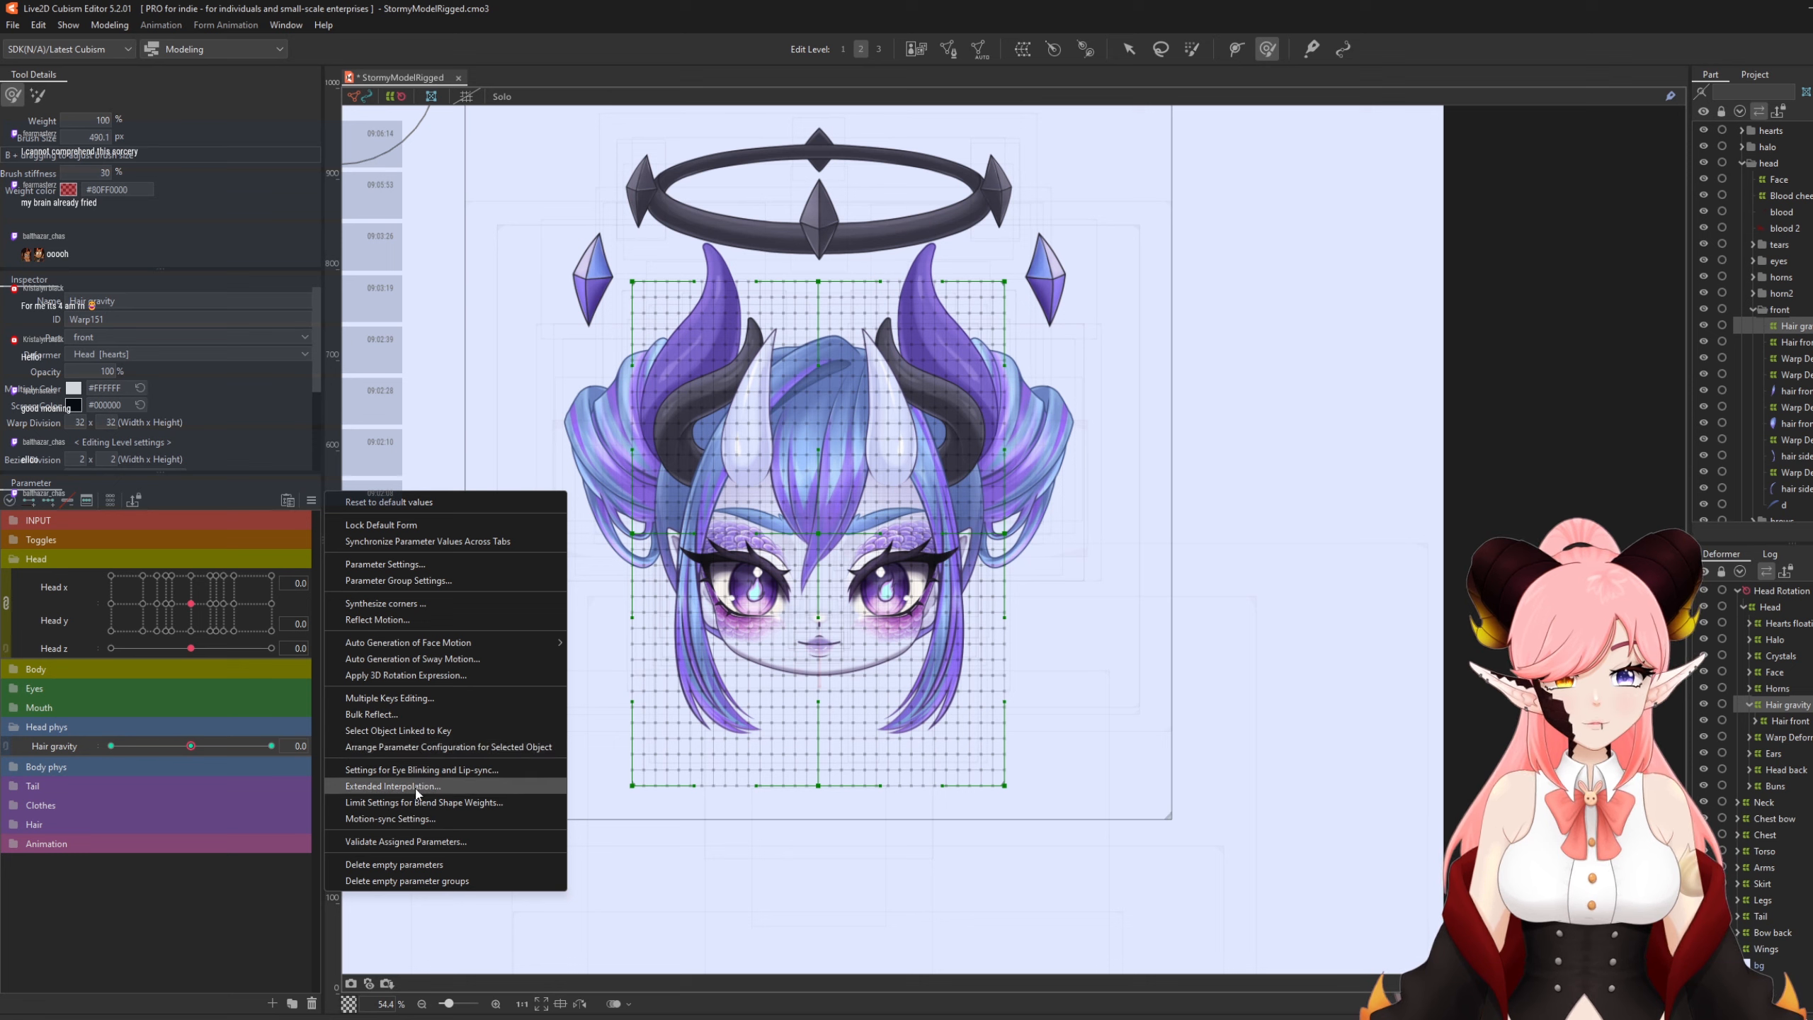
{"action": "left_click", "coordinate": [453, 786]}
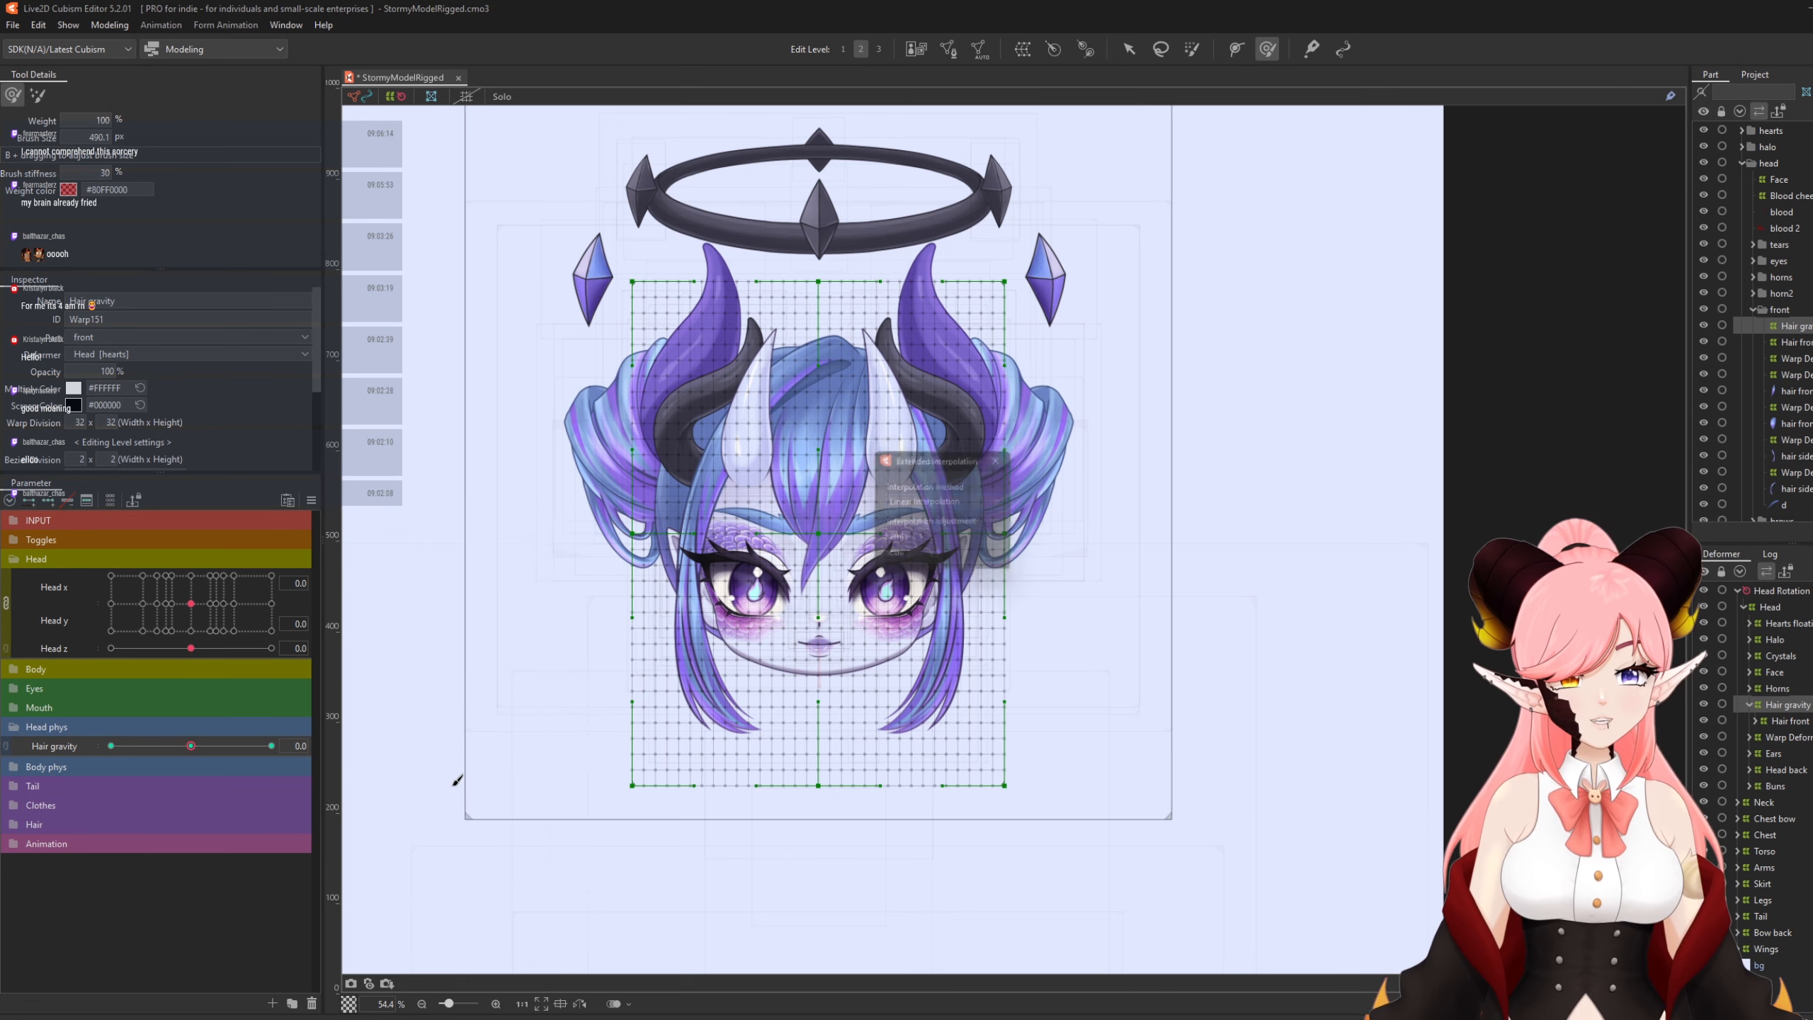
{"action": "left_click", "coordinate": [922, 502]}
{"action": "left_click", "coordinate": [917, 533]}
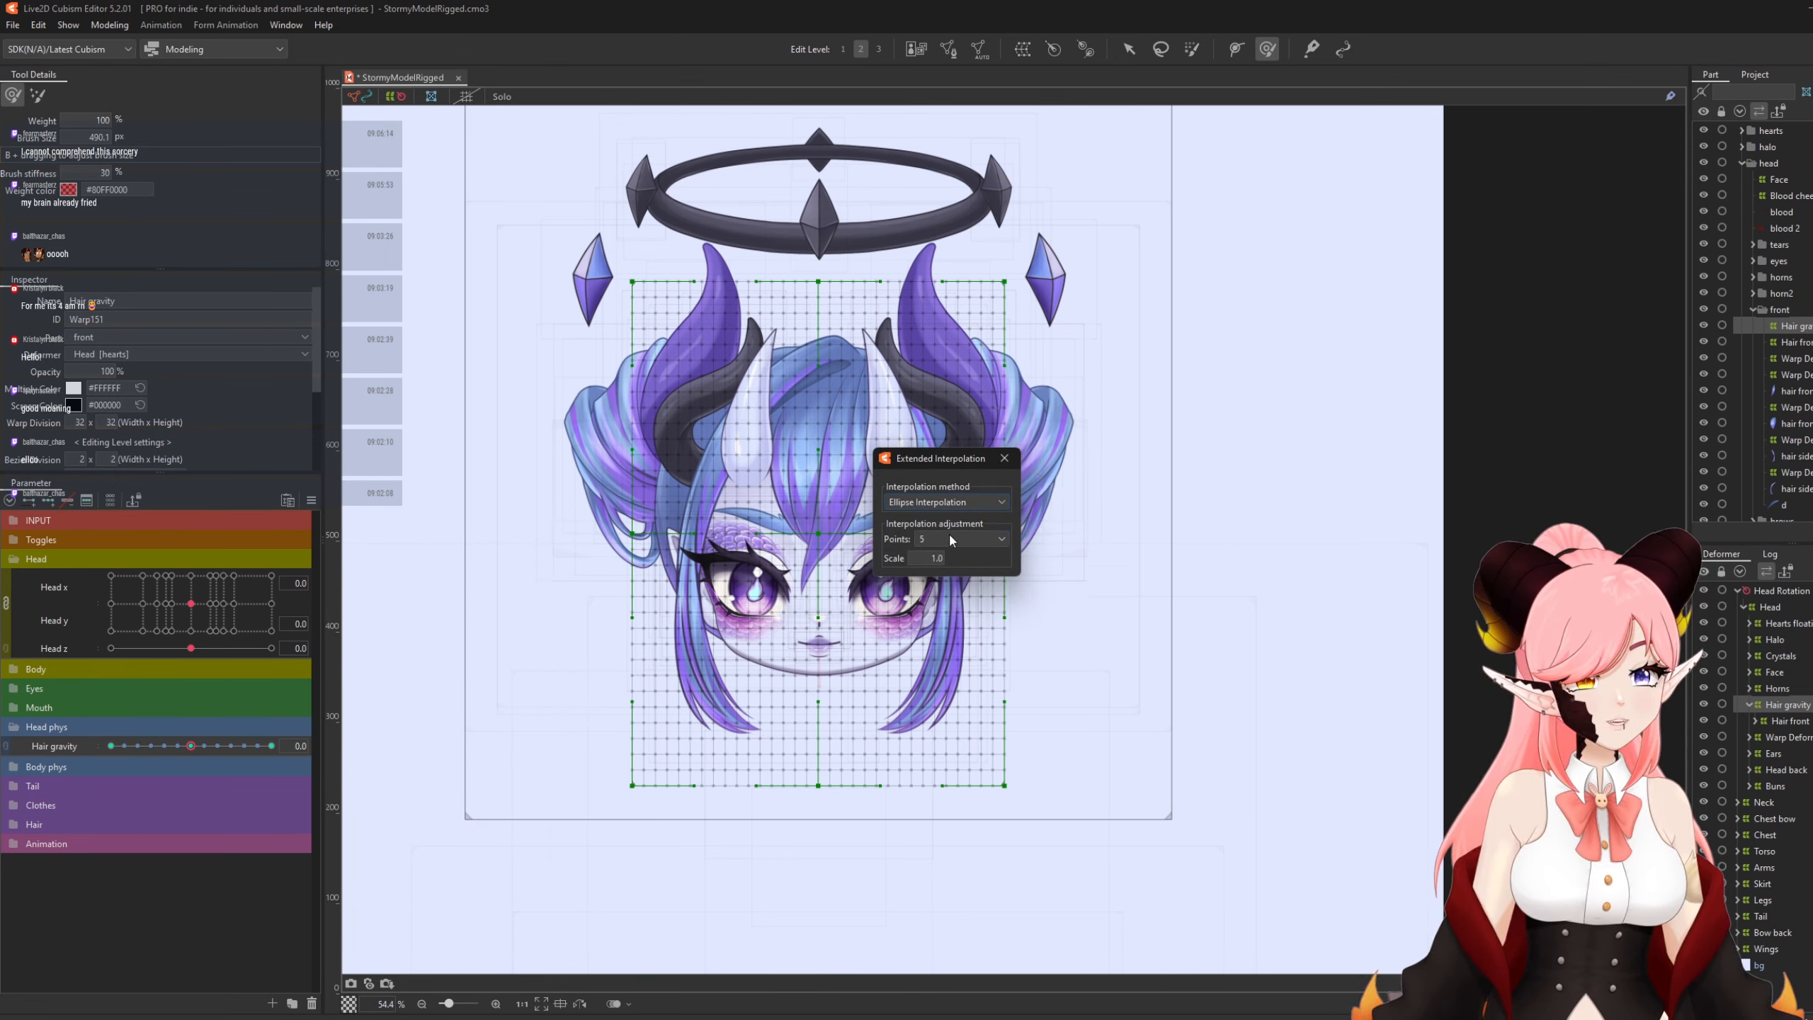
{"action": "left_click", "coordinate": [948, 534]}
{"action": "left_click", "coordinate": [936, 584]}
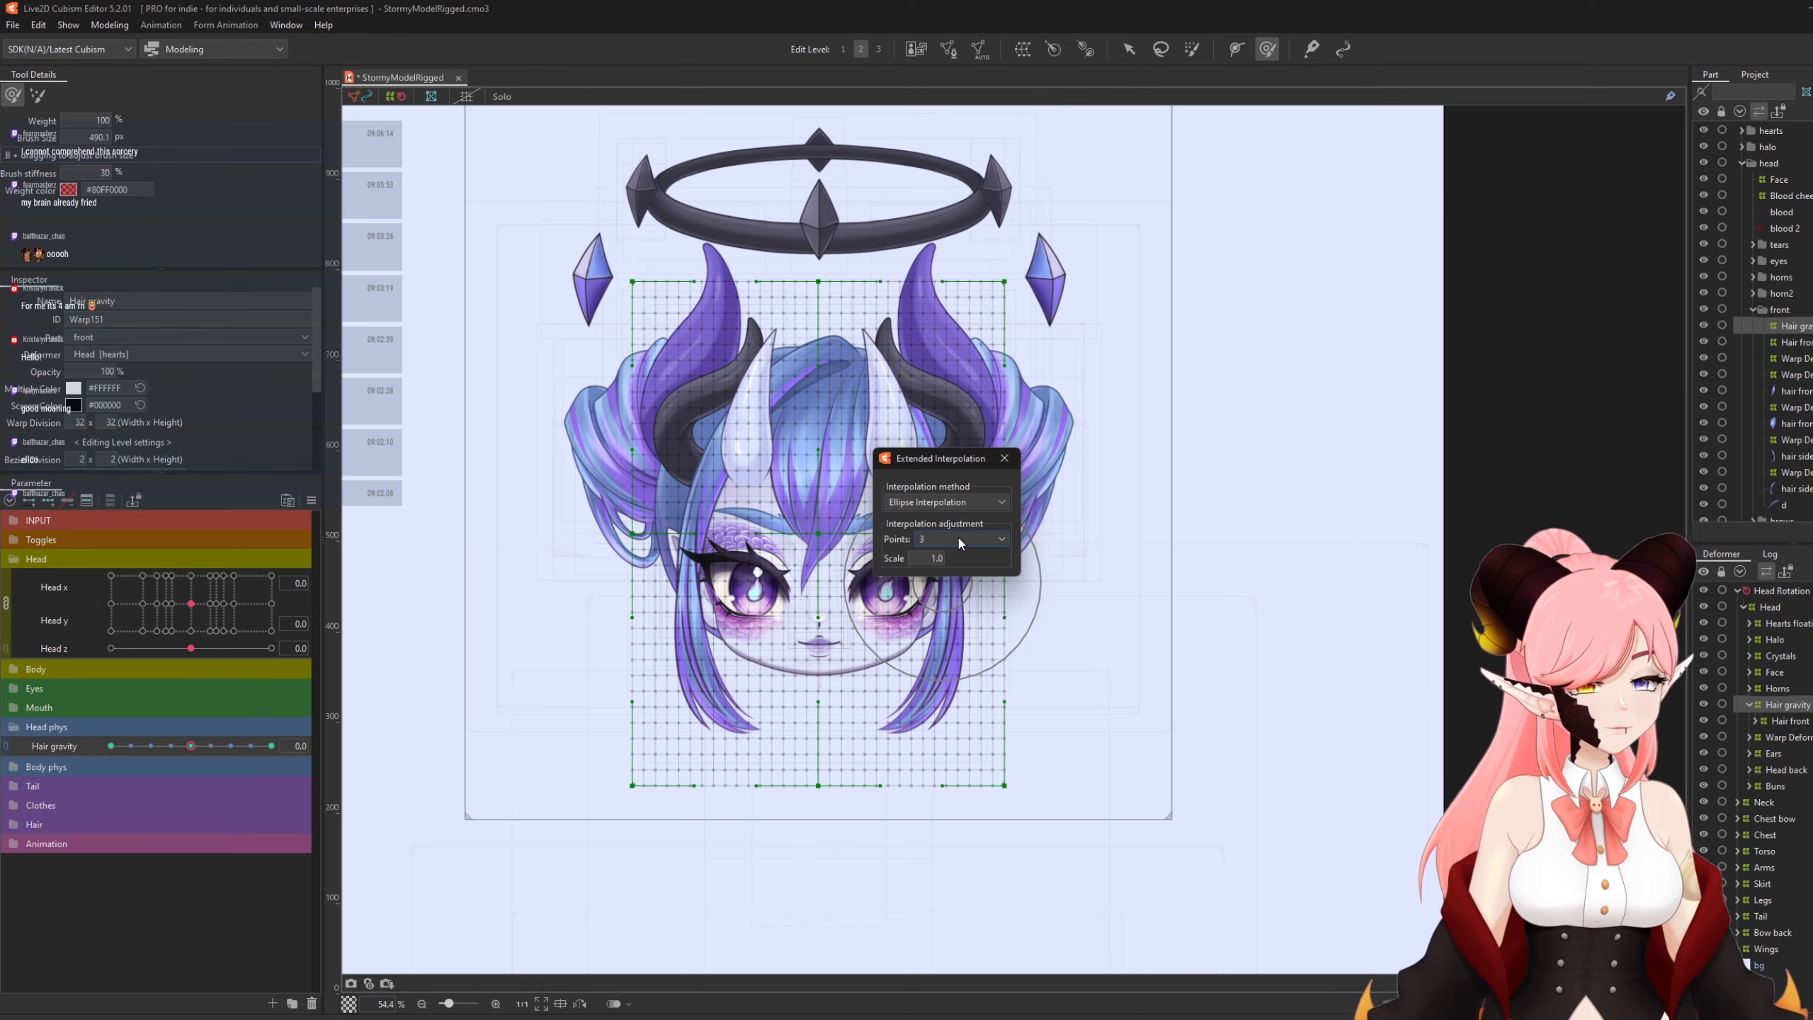
{"action": "left_click", "coordinate": [1004, 458]}
{"action": "left_click_drag", "start_coordinate": [191, 746], "coordinate": [102, 769]}
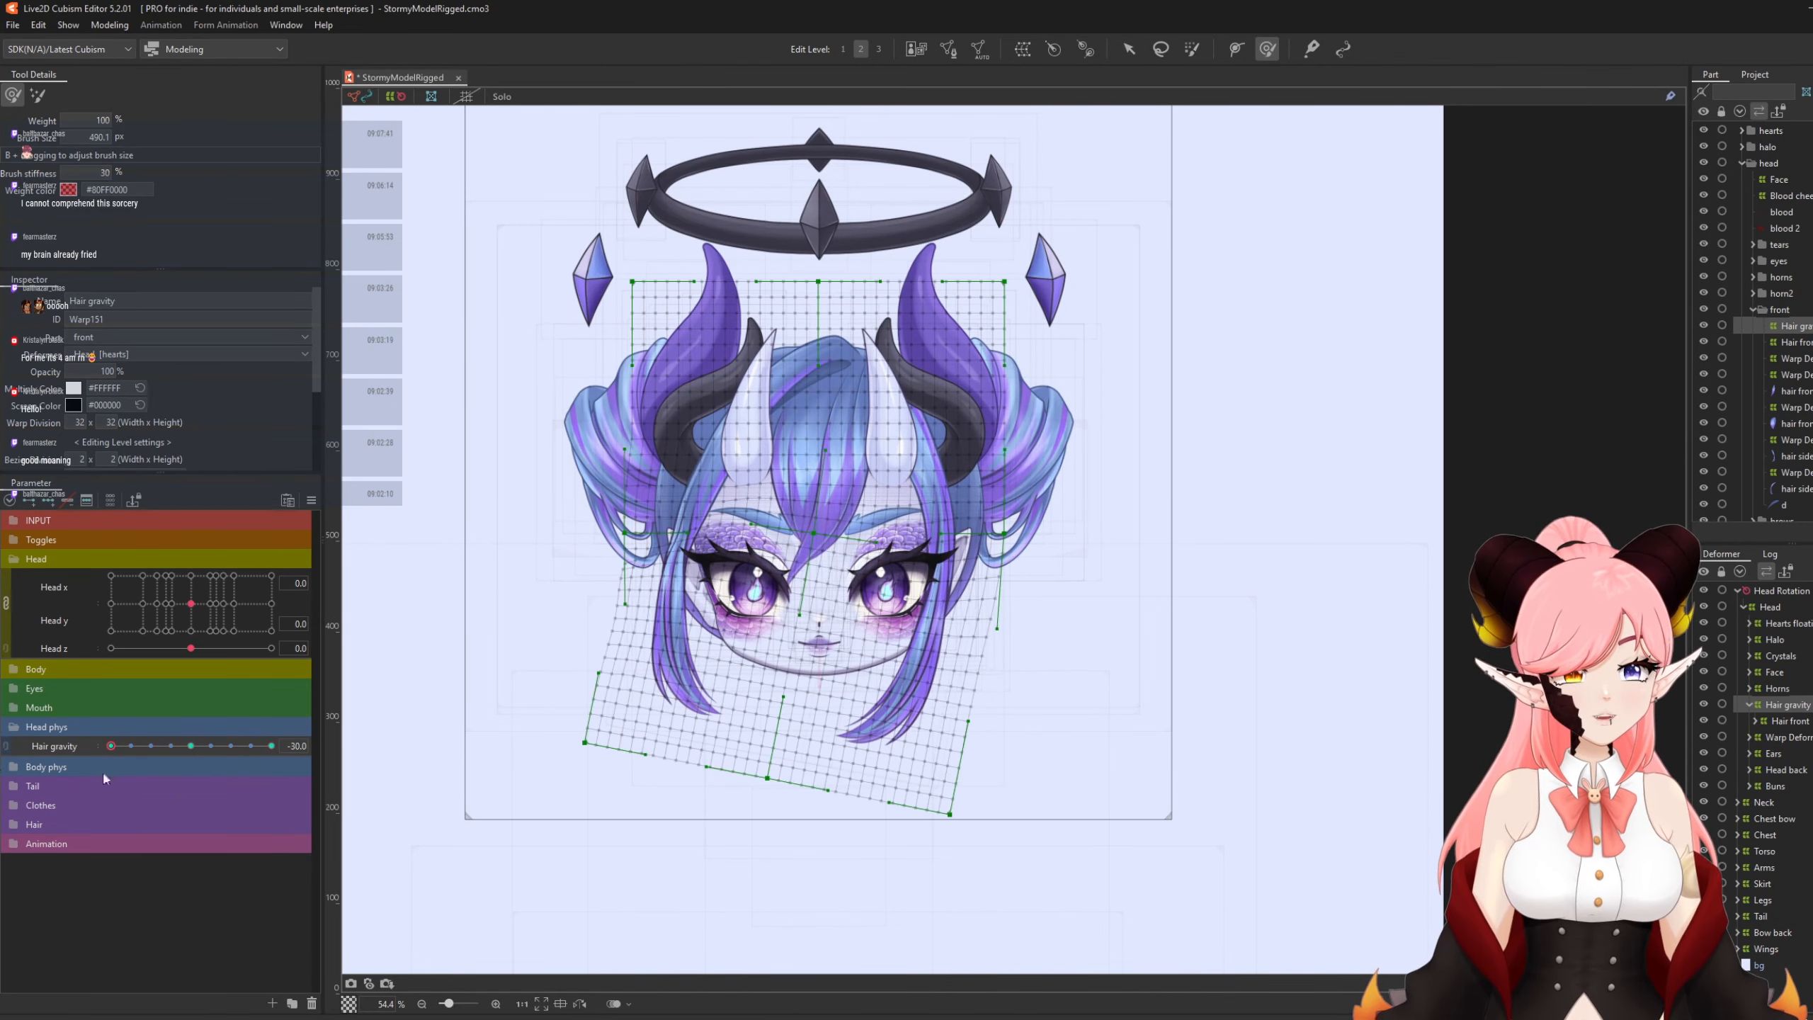
{"action": "left_click", "coordinate": [185, 747]}
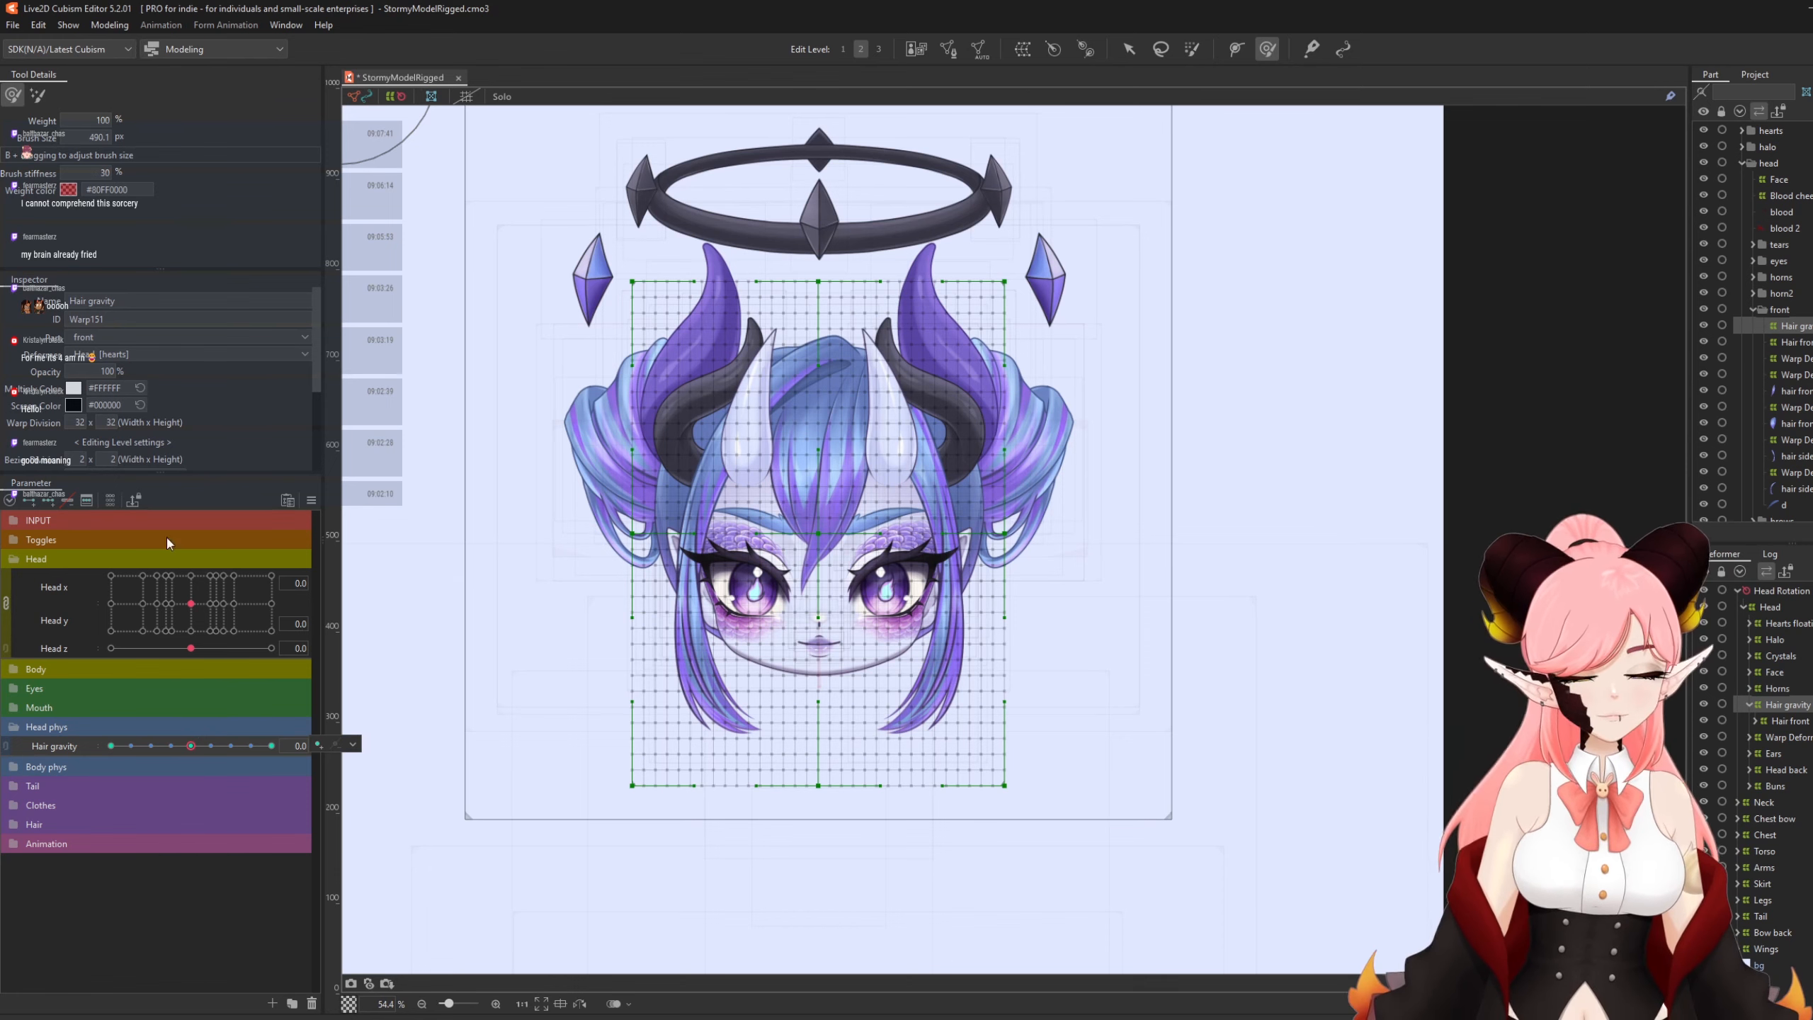
Open the physics settings and add a group named Hair gravity with the Hair z physics model preset and no input preset.
{"action": "left_click", "coordinate": [125, 30]}
{"action": "left_click", "coordinate": [148, 355]}
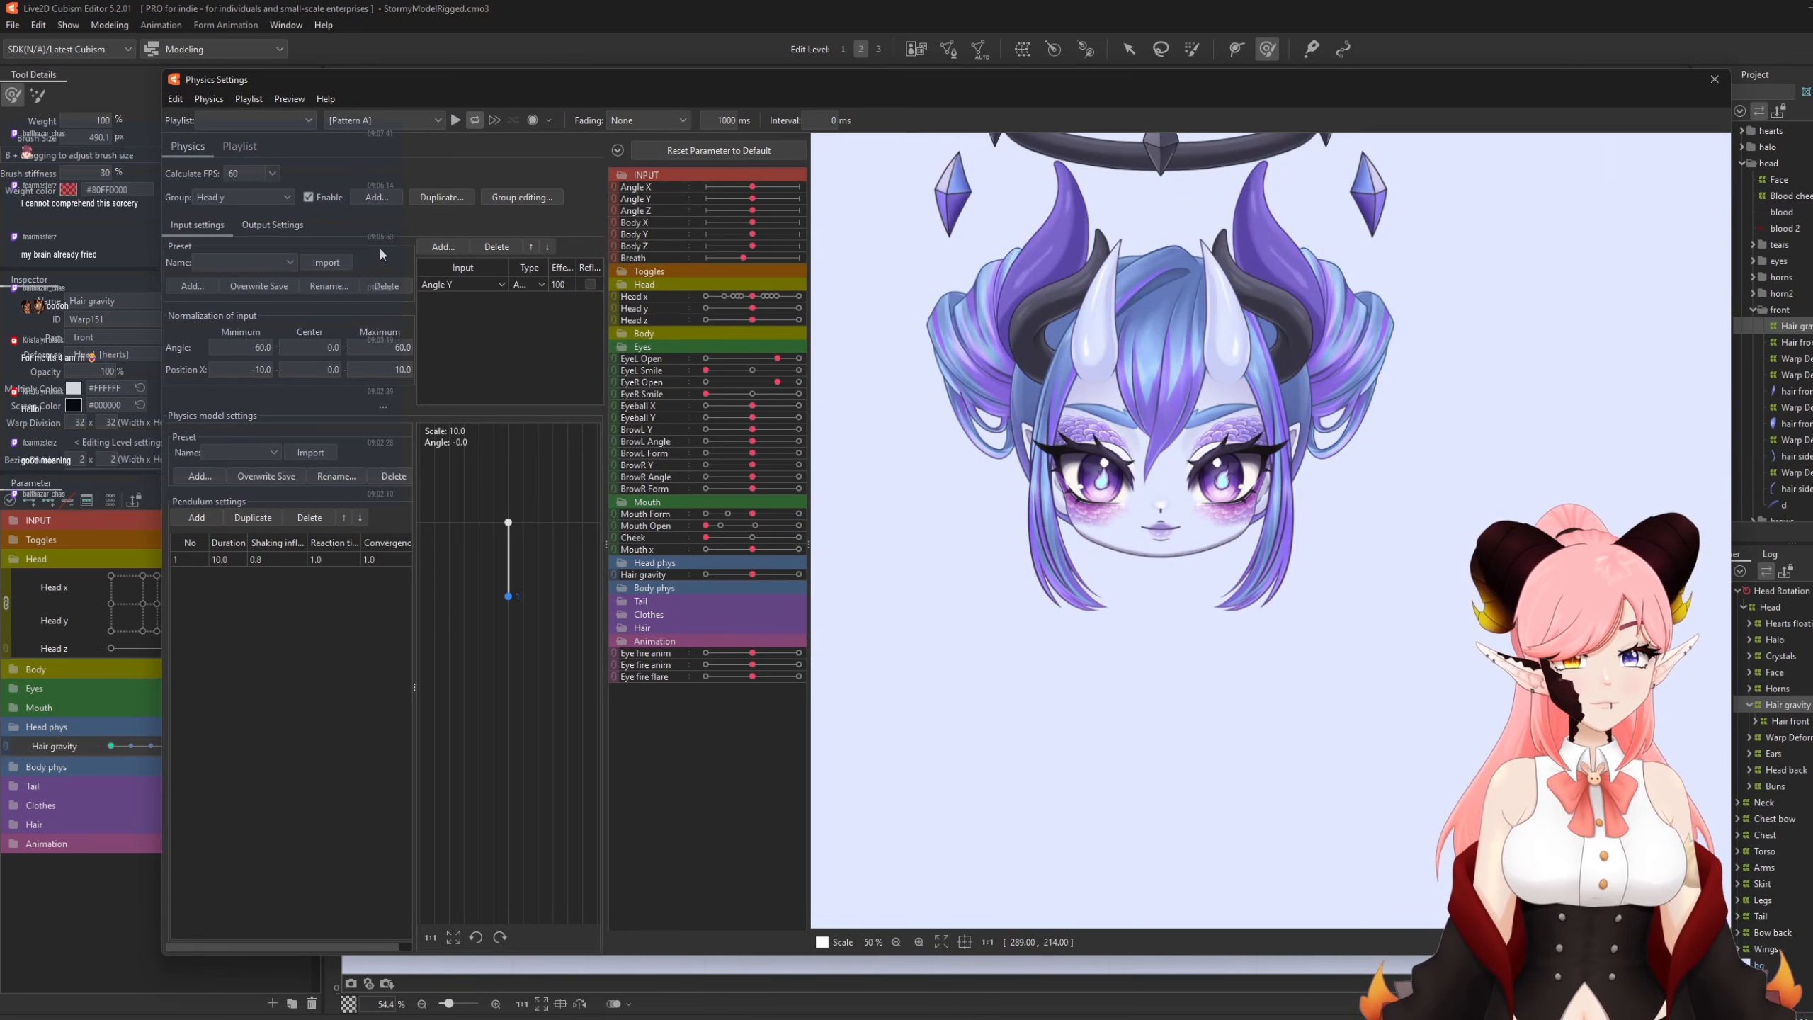
{"action": "left_click", "coordinate": [280, 198]}
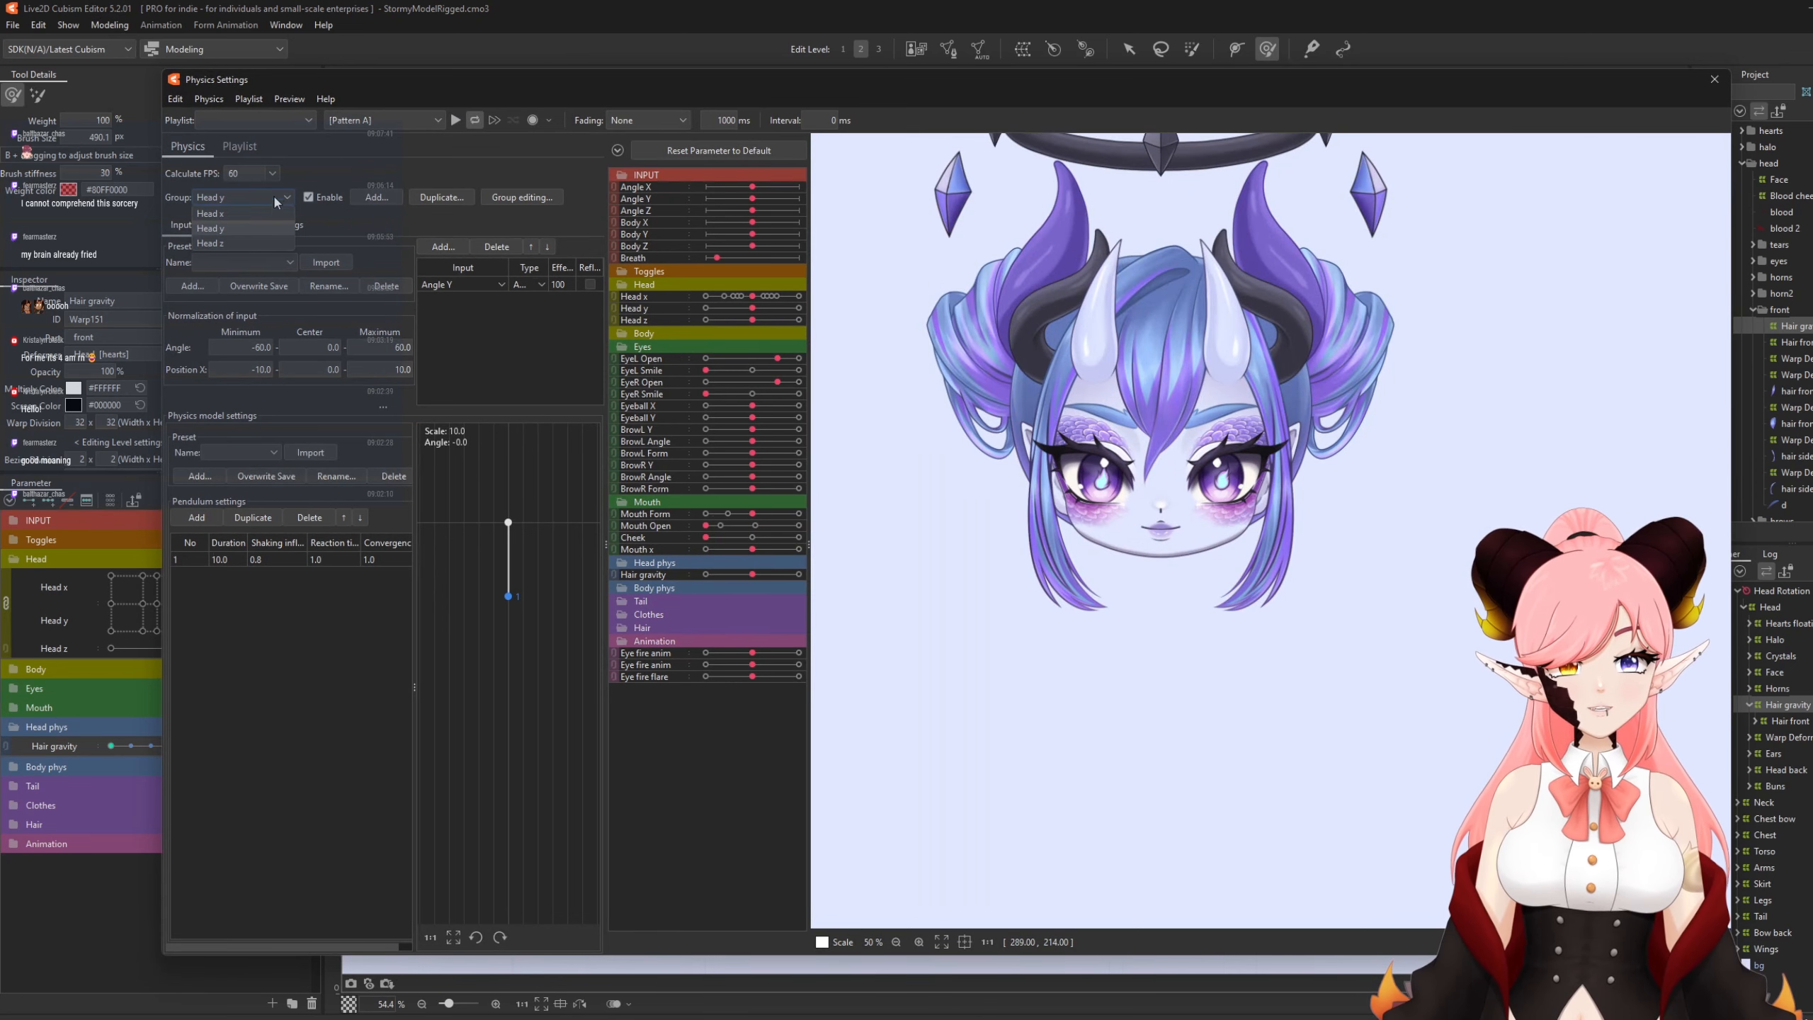
{"action": "left_click", "coordinate": [376, 198]}
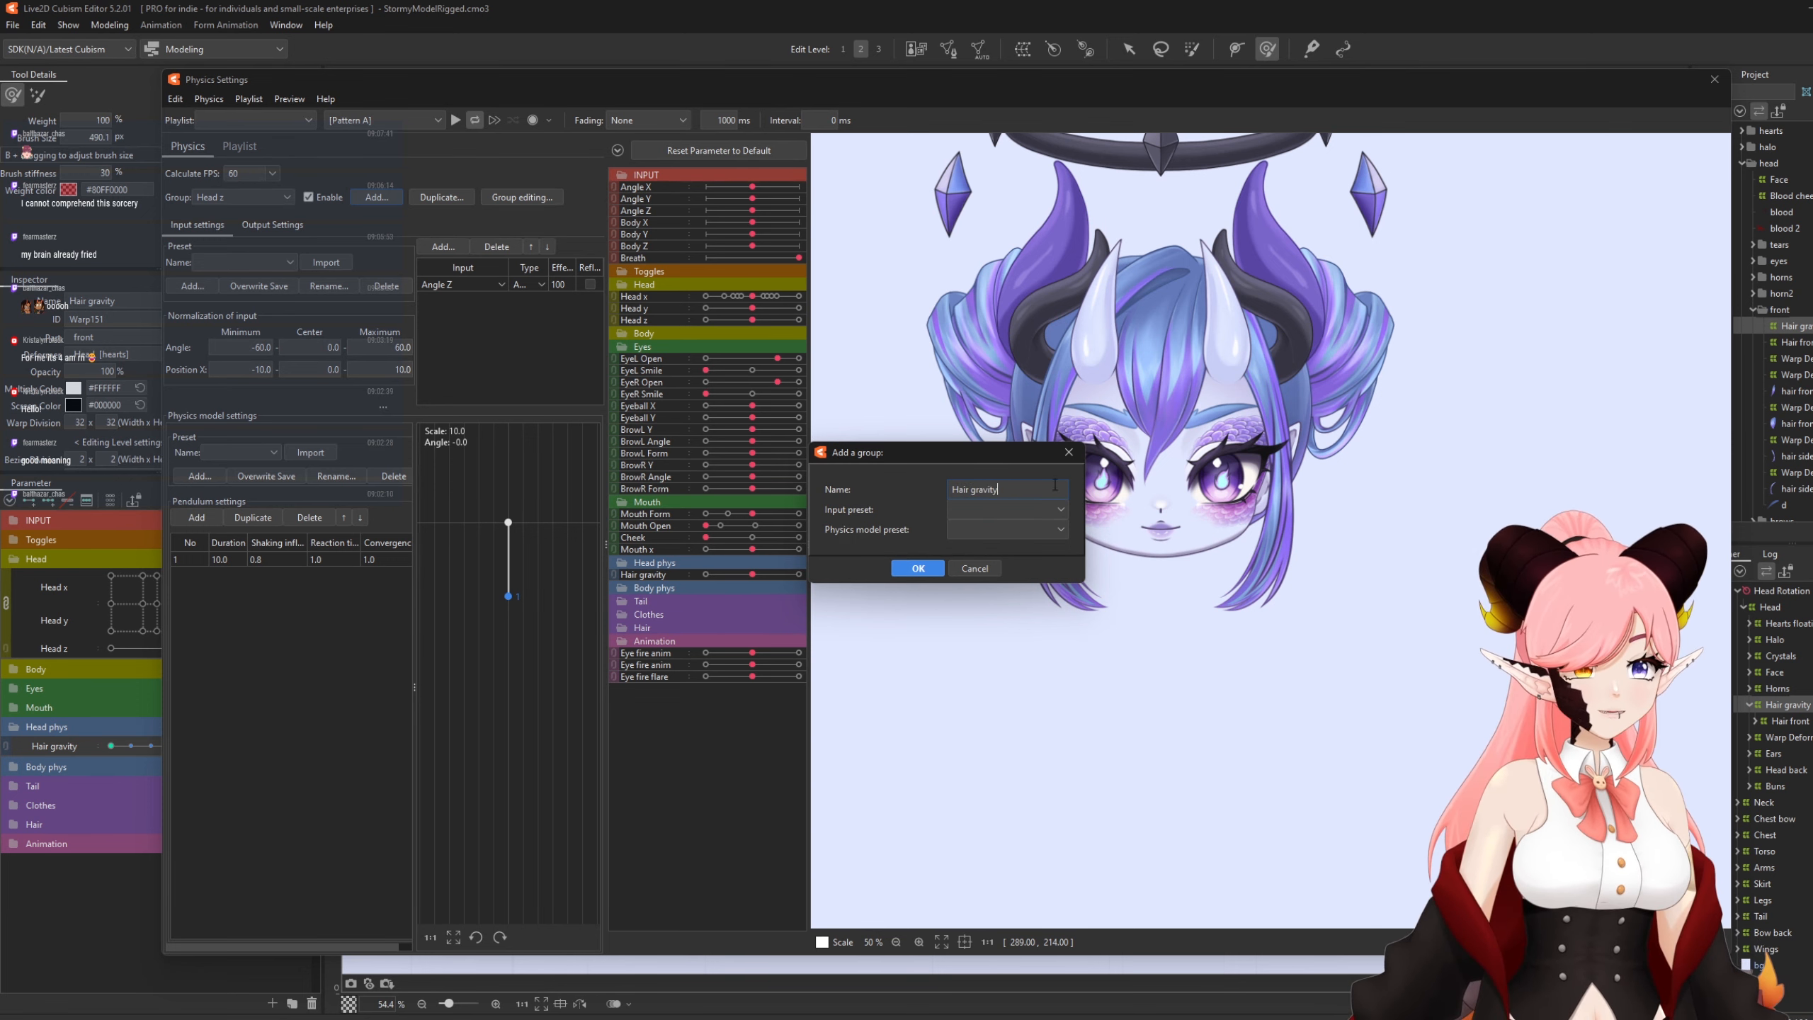
{"action": "left_click", "coordinate": [972, 510]}
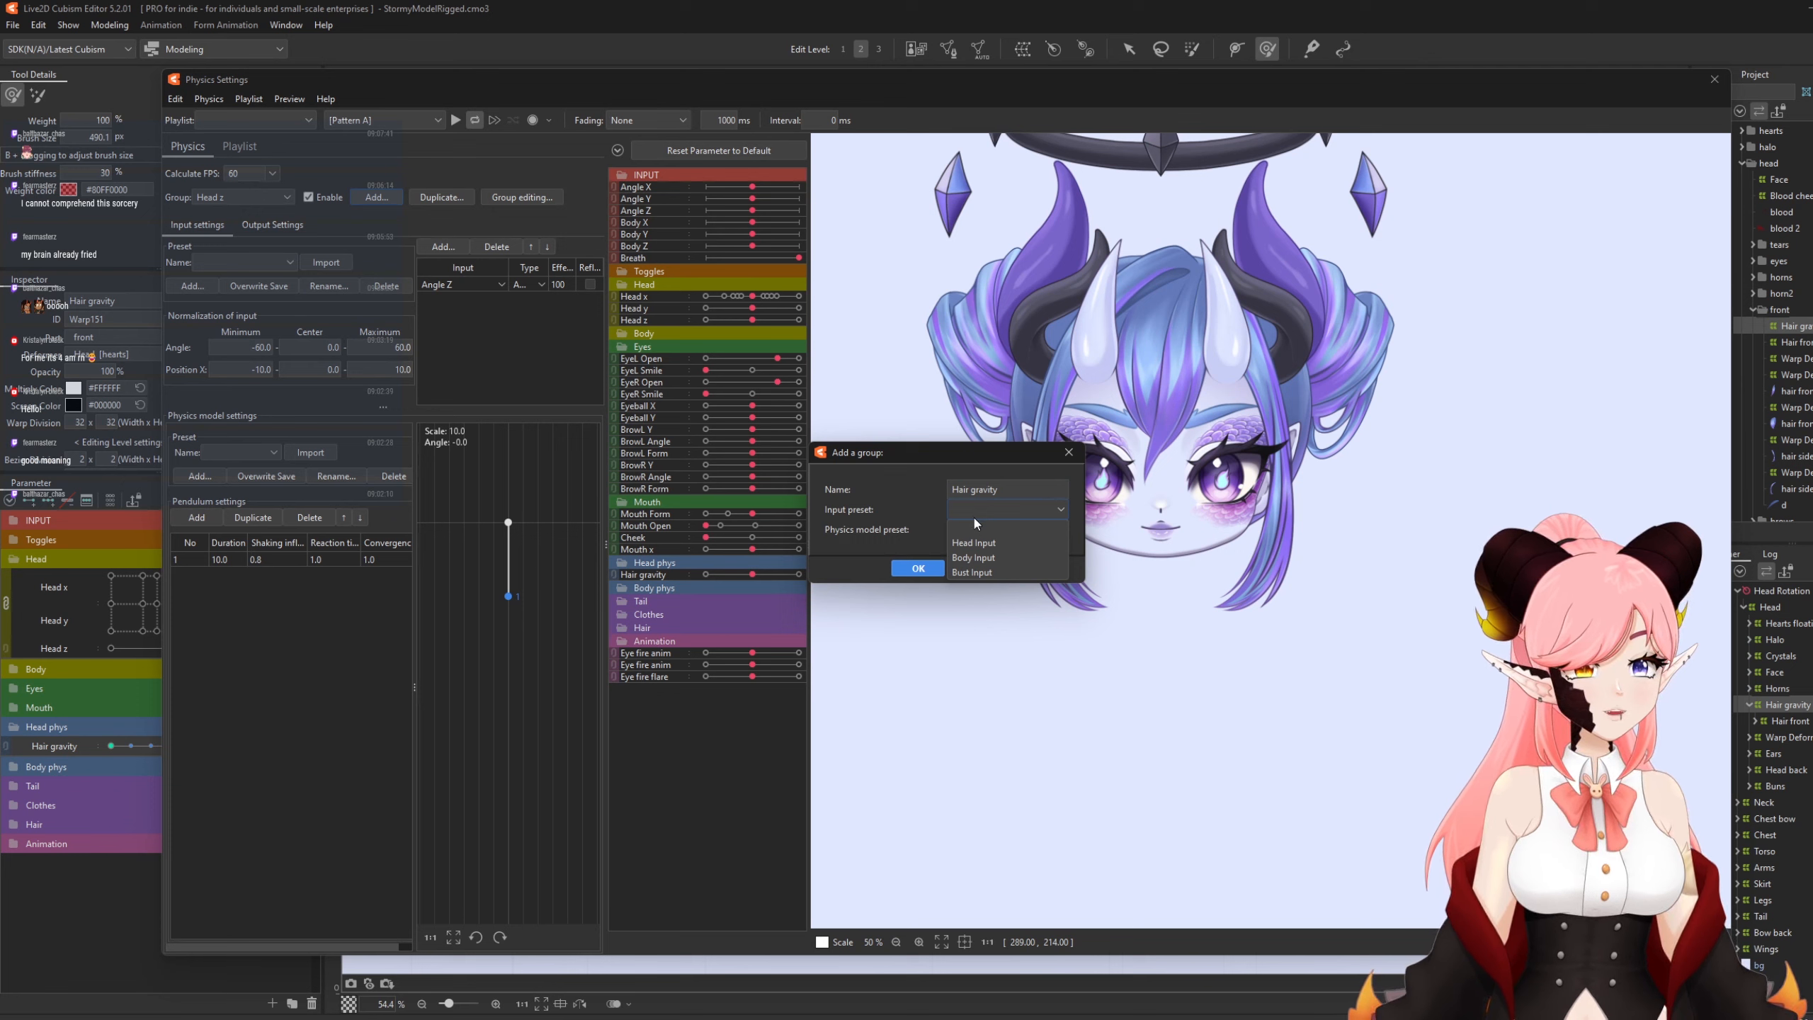
{"action": "left_click", "coordinate": [977, 510]}
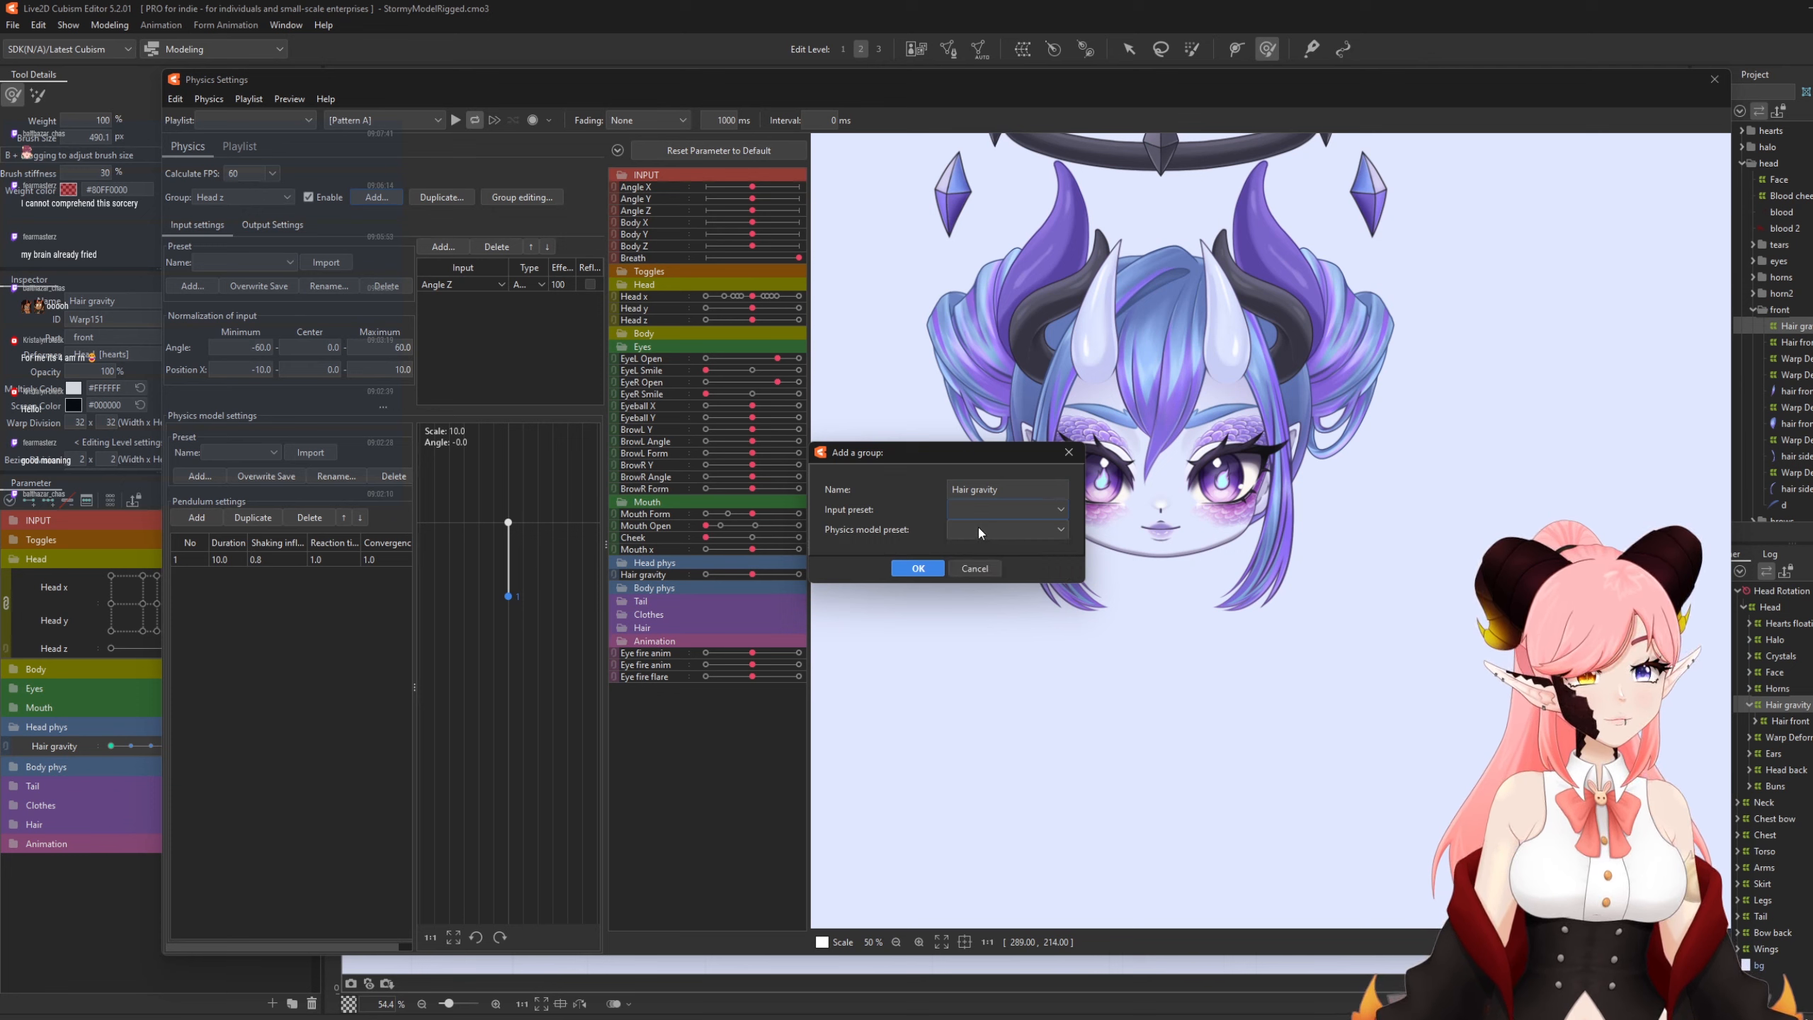
{"action": "left_click", "coordinate": [977, 528]}
{"action": "scroll", "coordinate": [1059, 581], "scroll_direction": "down", "scroll_amount": 5}
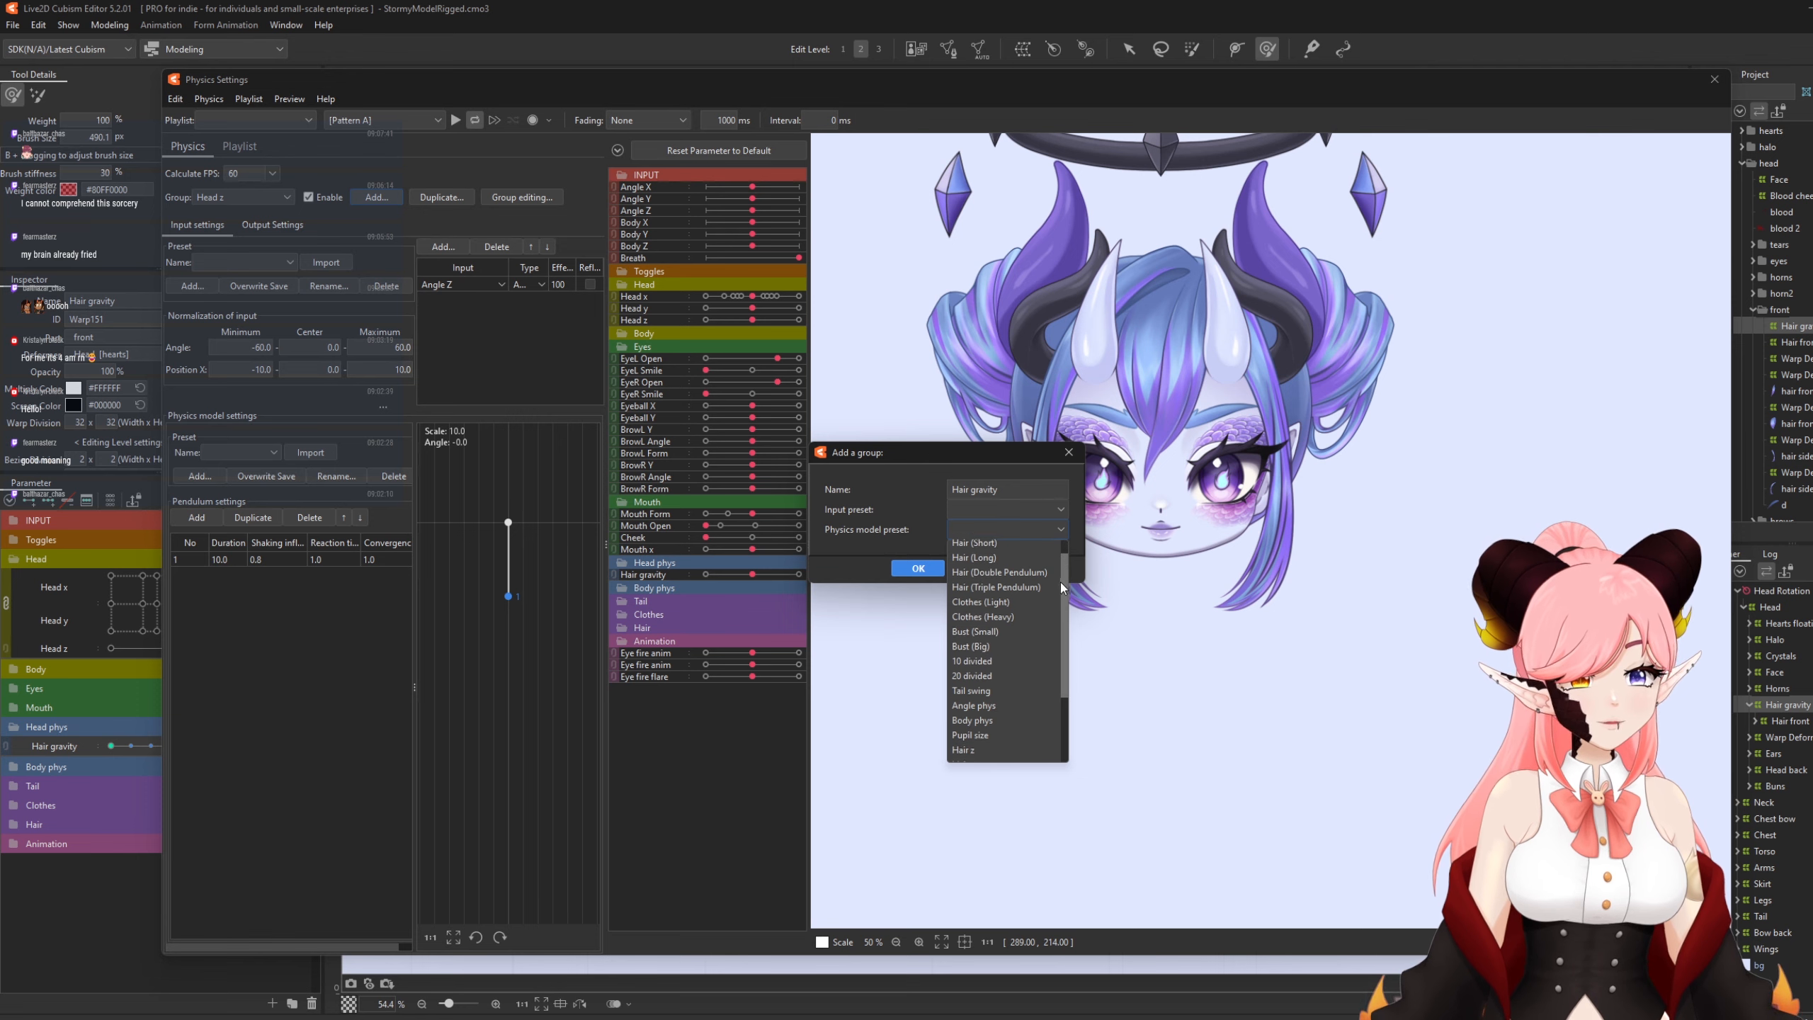
{"action": "left_click", "coordinate": [965, 629]}
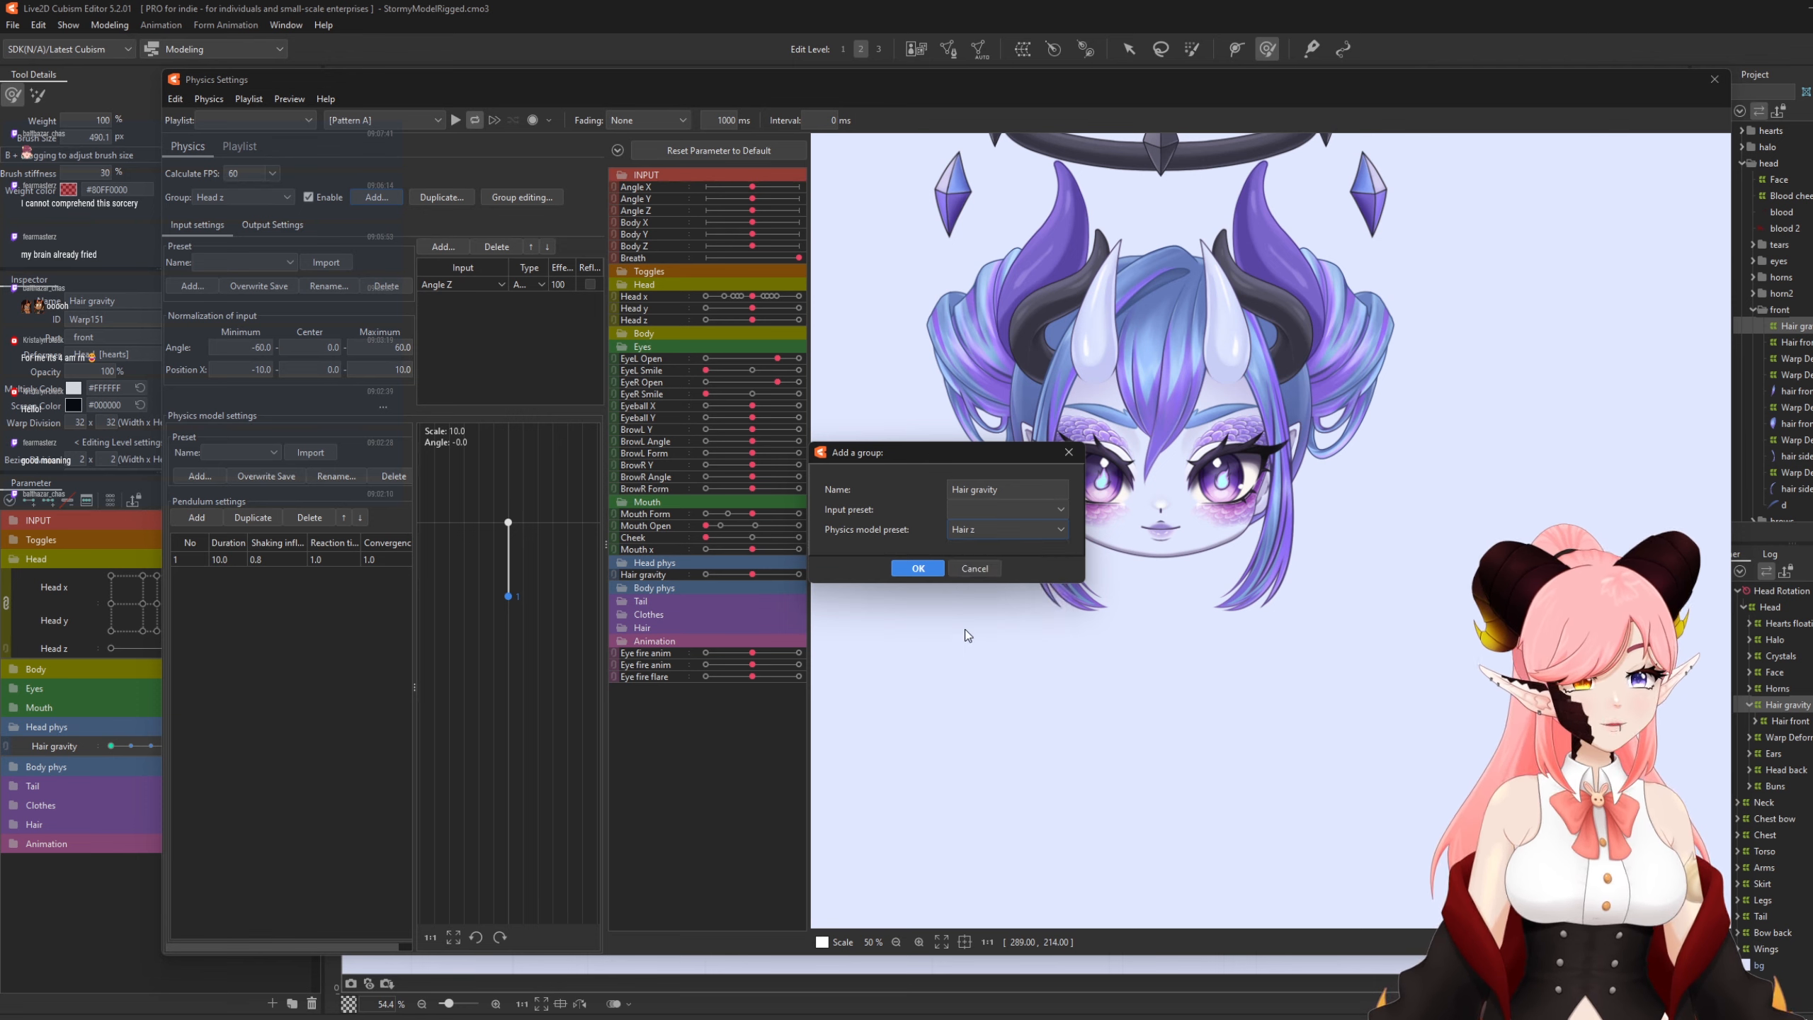
{"action": "left_click", "coordinate": [917, 570]}
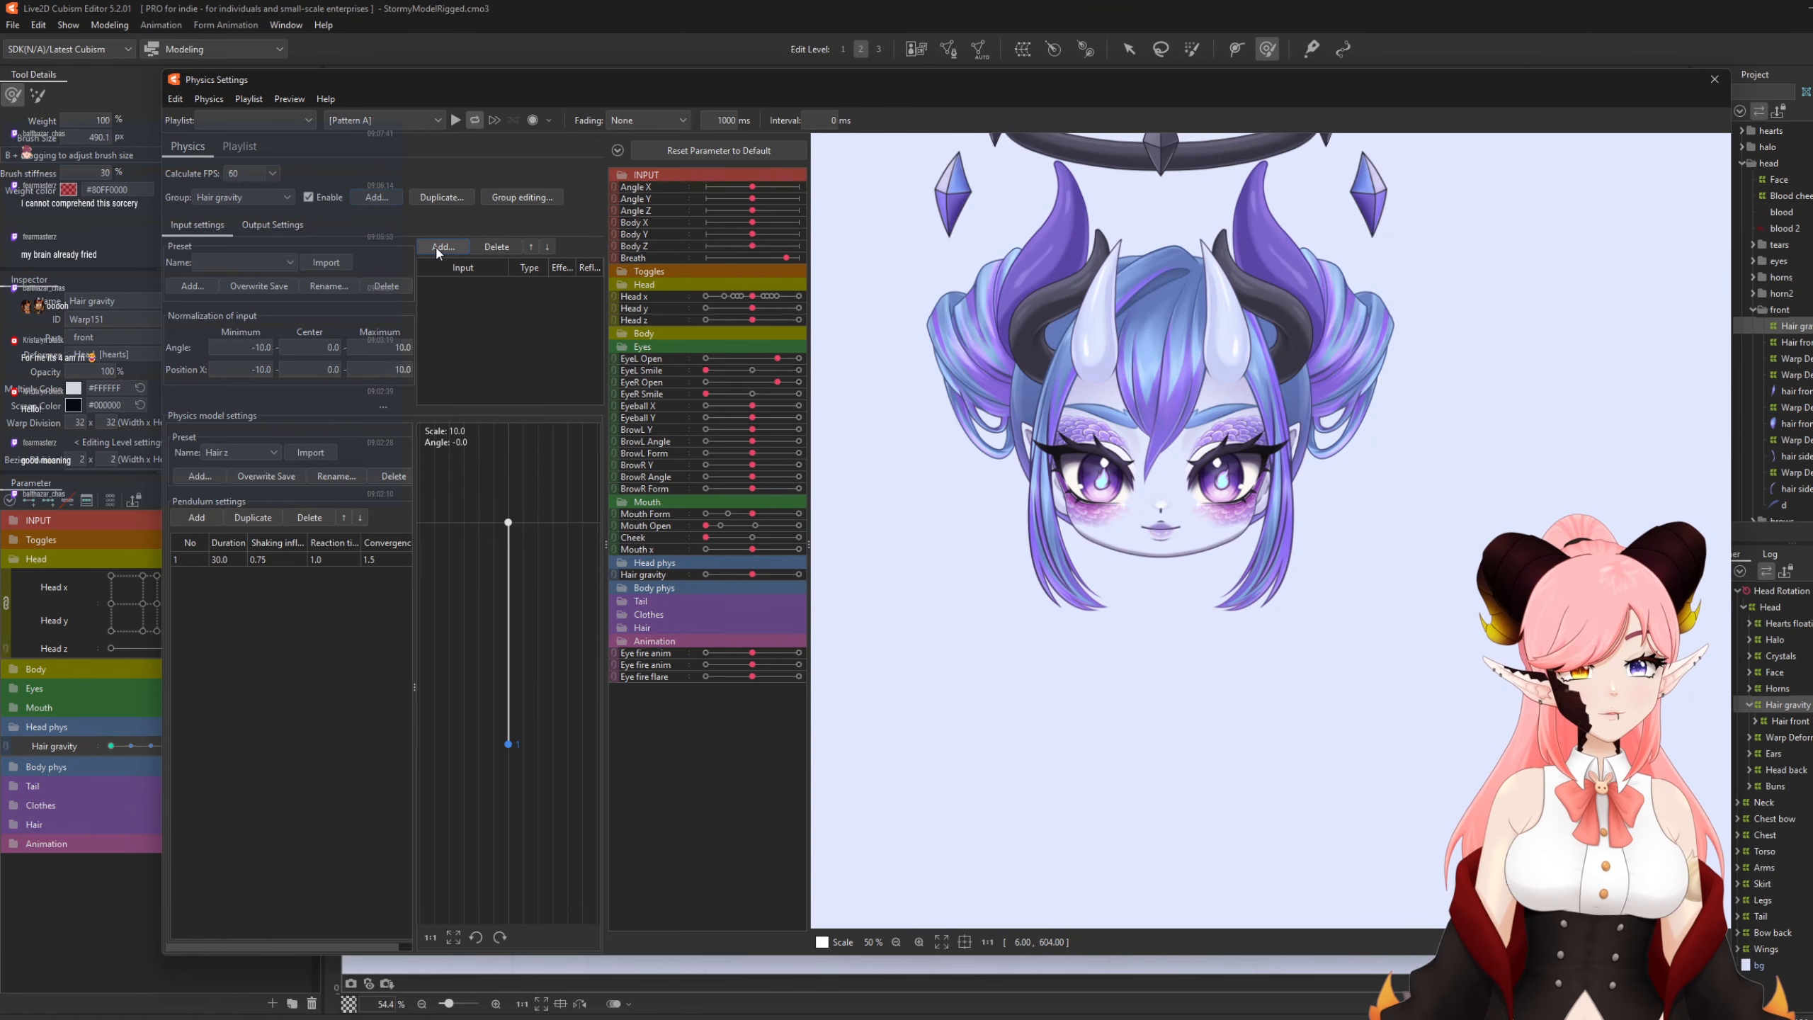
Add Angle Z as the physics group's input and set the angle normalization range from -60 to 60.
{"action": "left_click", "coordinate": [442, 247]}
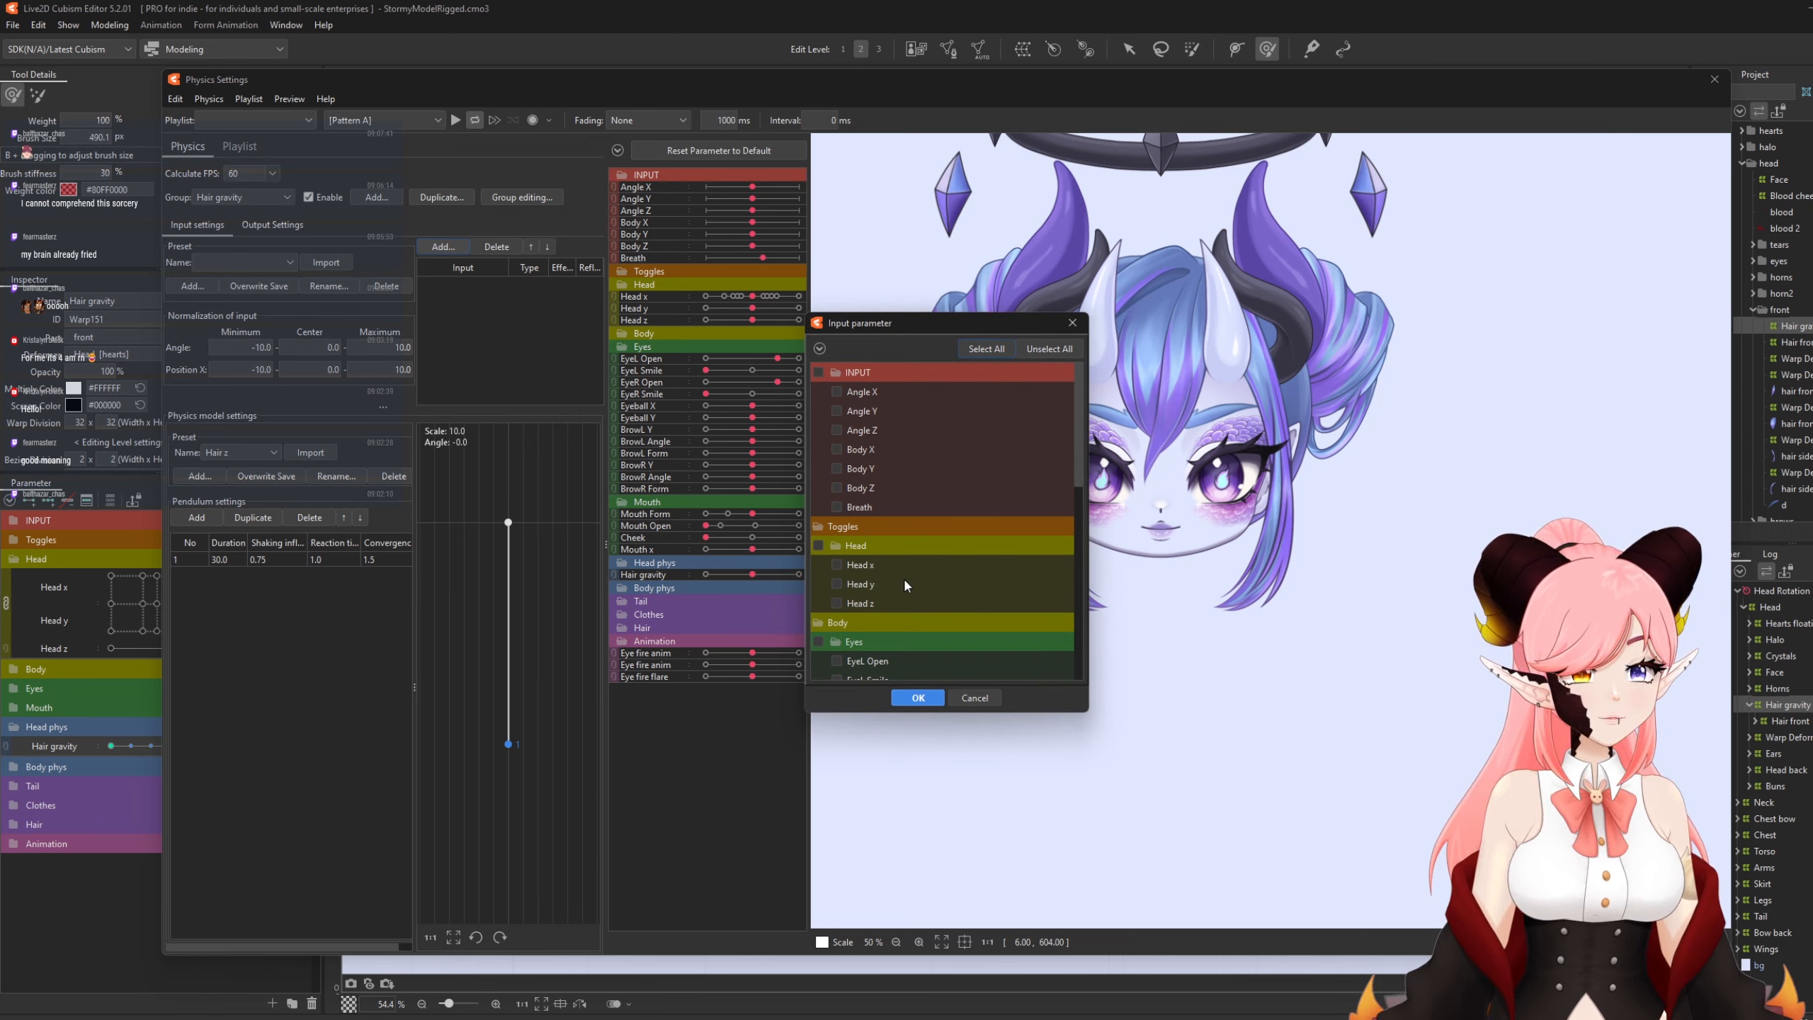
{"action": "left_click", "coordinate": [836, 429]}
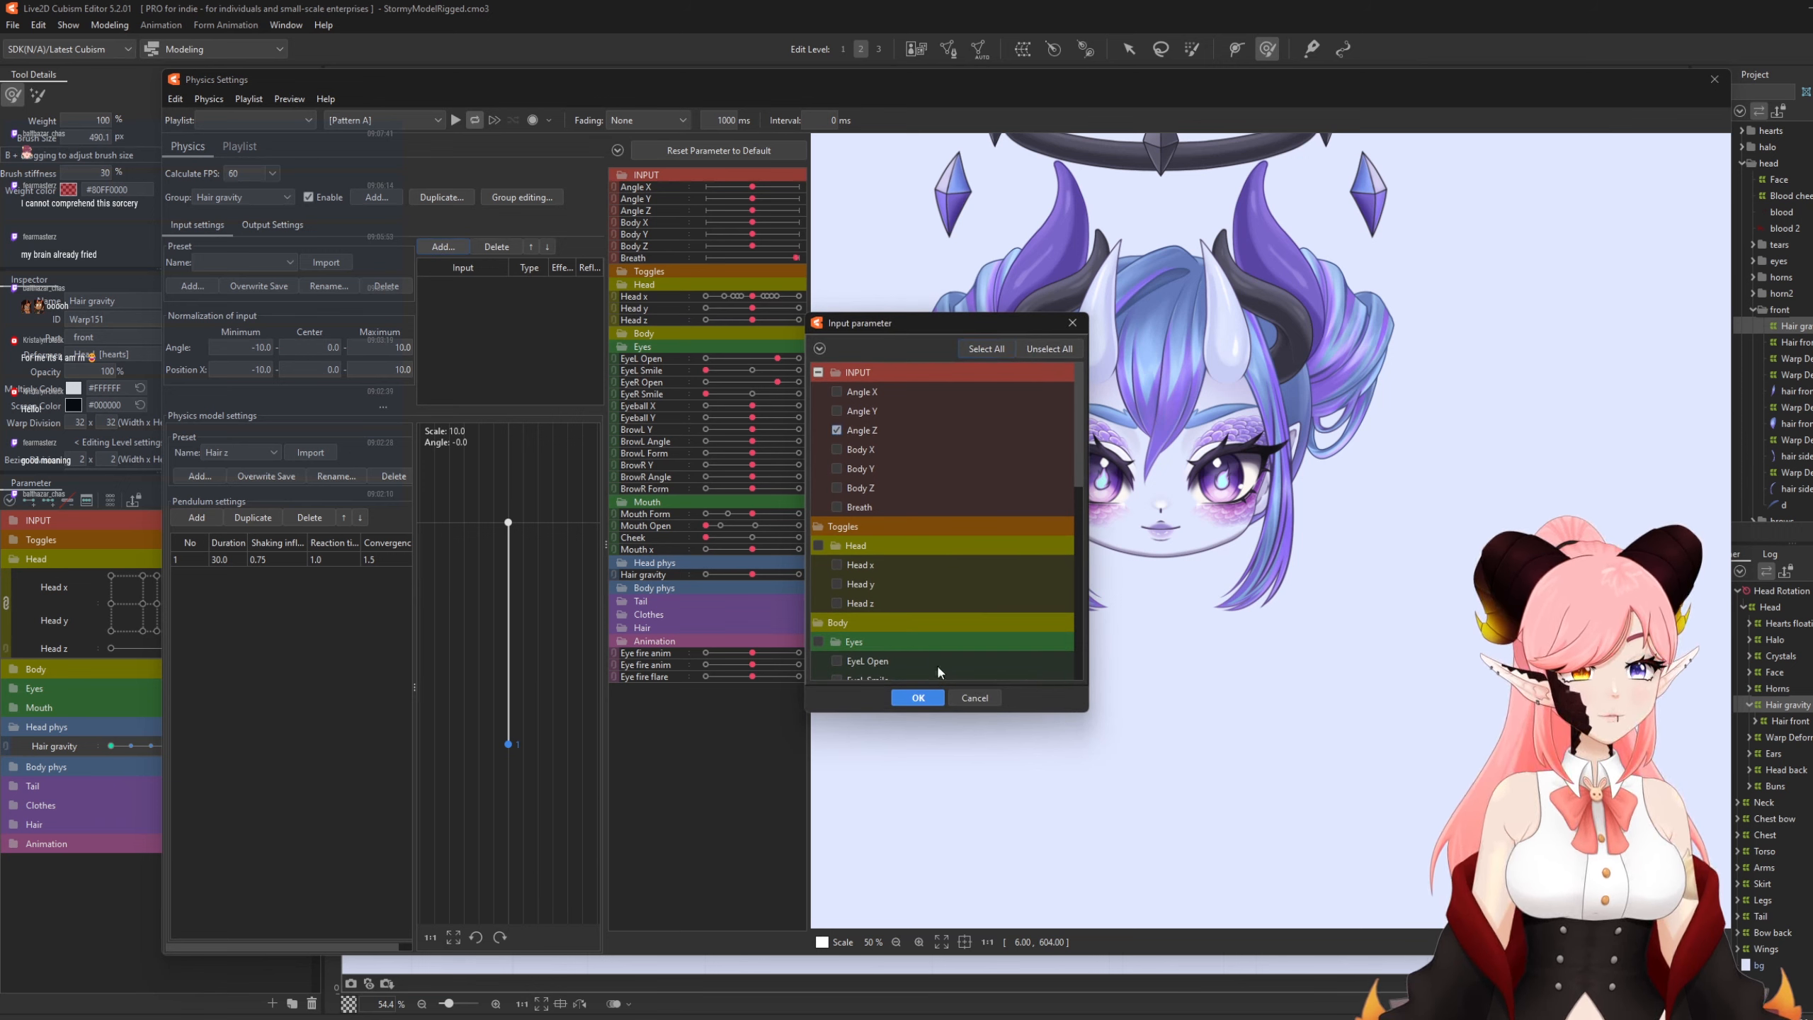
{"action": "left_click", "coordinate": [917, 697]}
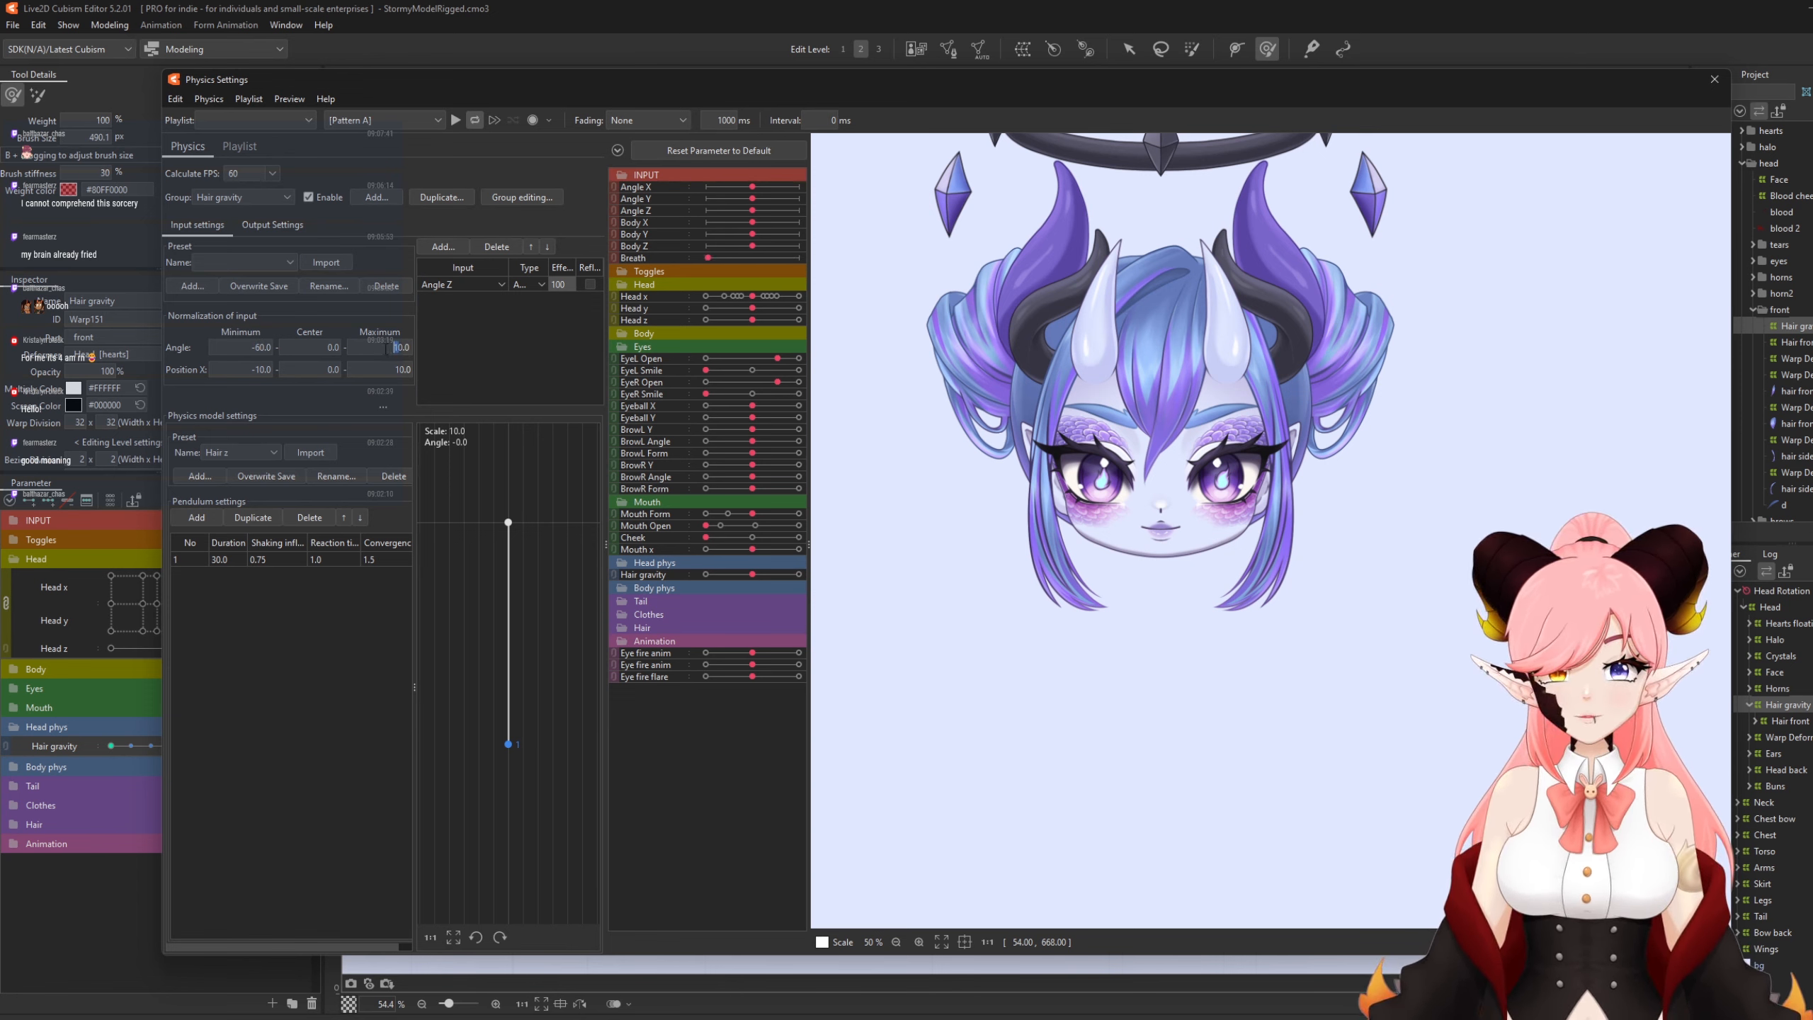
Add the Hair gravity parameter from Head phys as the physics group's output.
{"action": "left_click", "coordinate": [271, 230]}
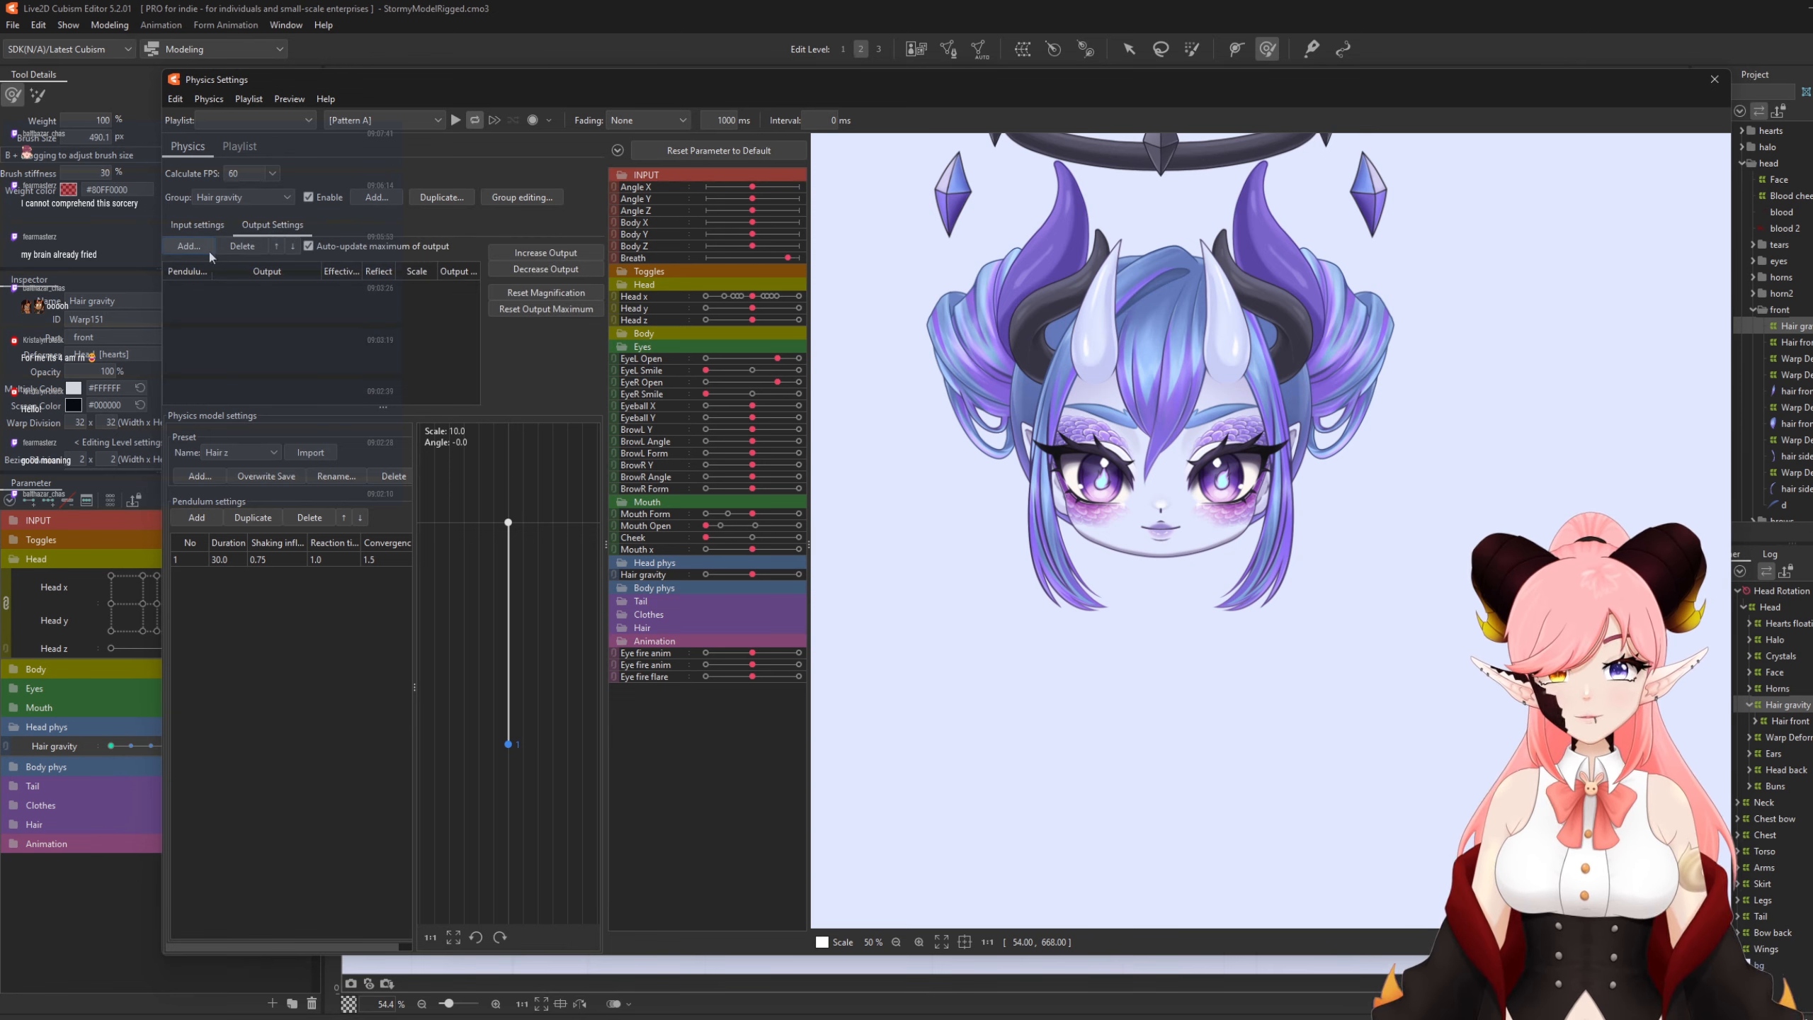
{"action": "left_click", "coordinate": [208, 249]}
{"action": "left_click_drag", "start_coordinate": [1077, 407], "coordinate": [1067, 582]}
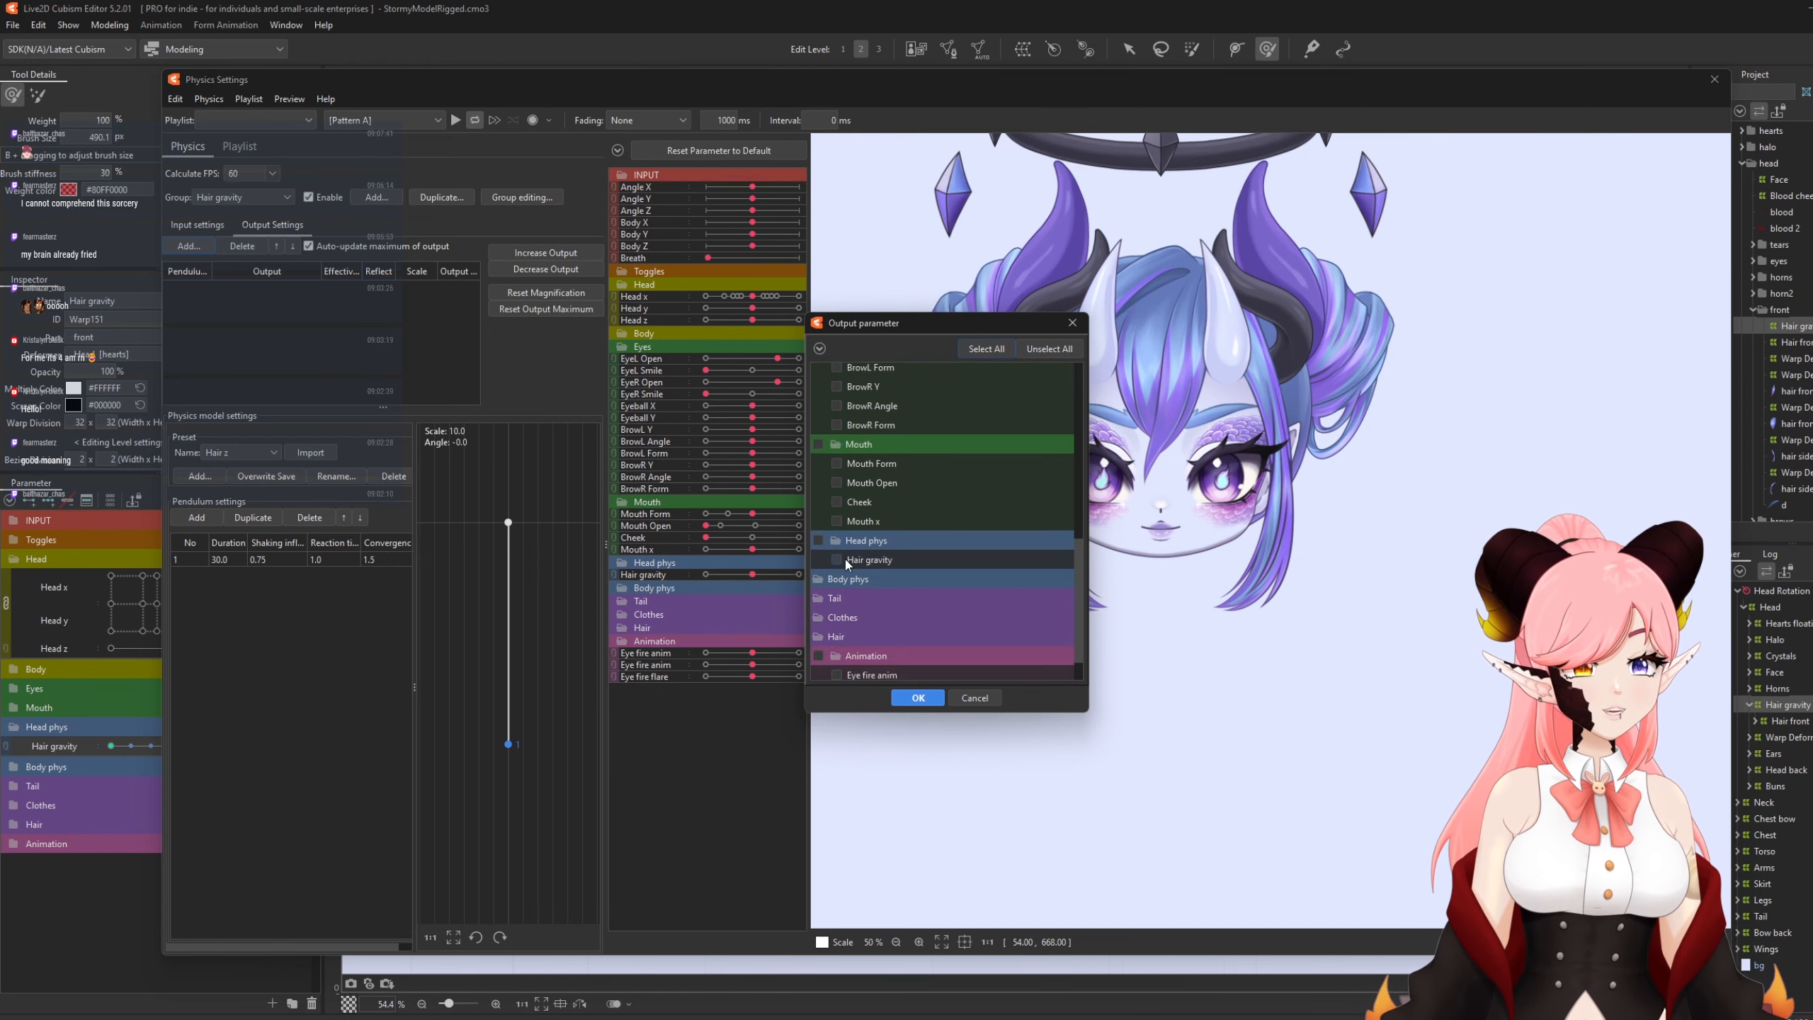
{"action": "left_click", "coordinate": [918, 698]}
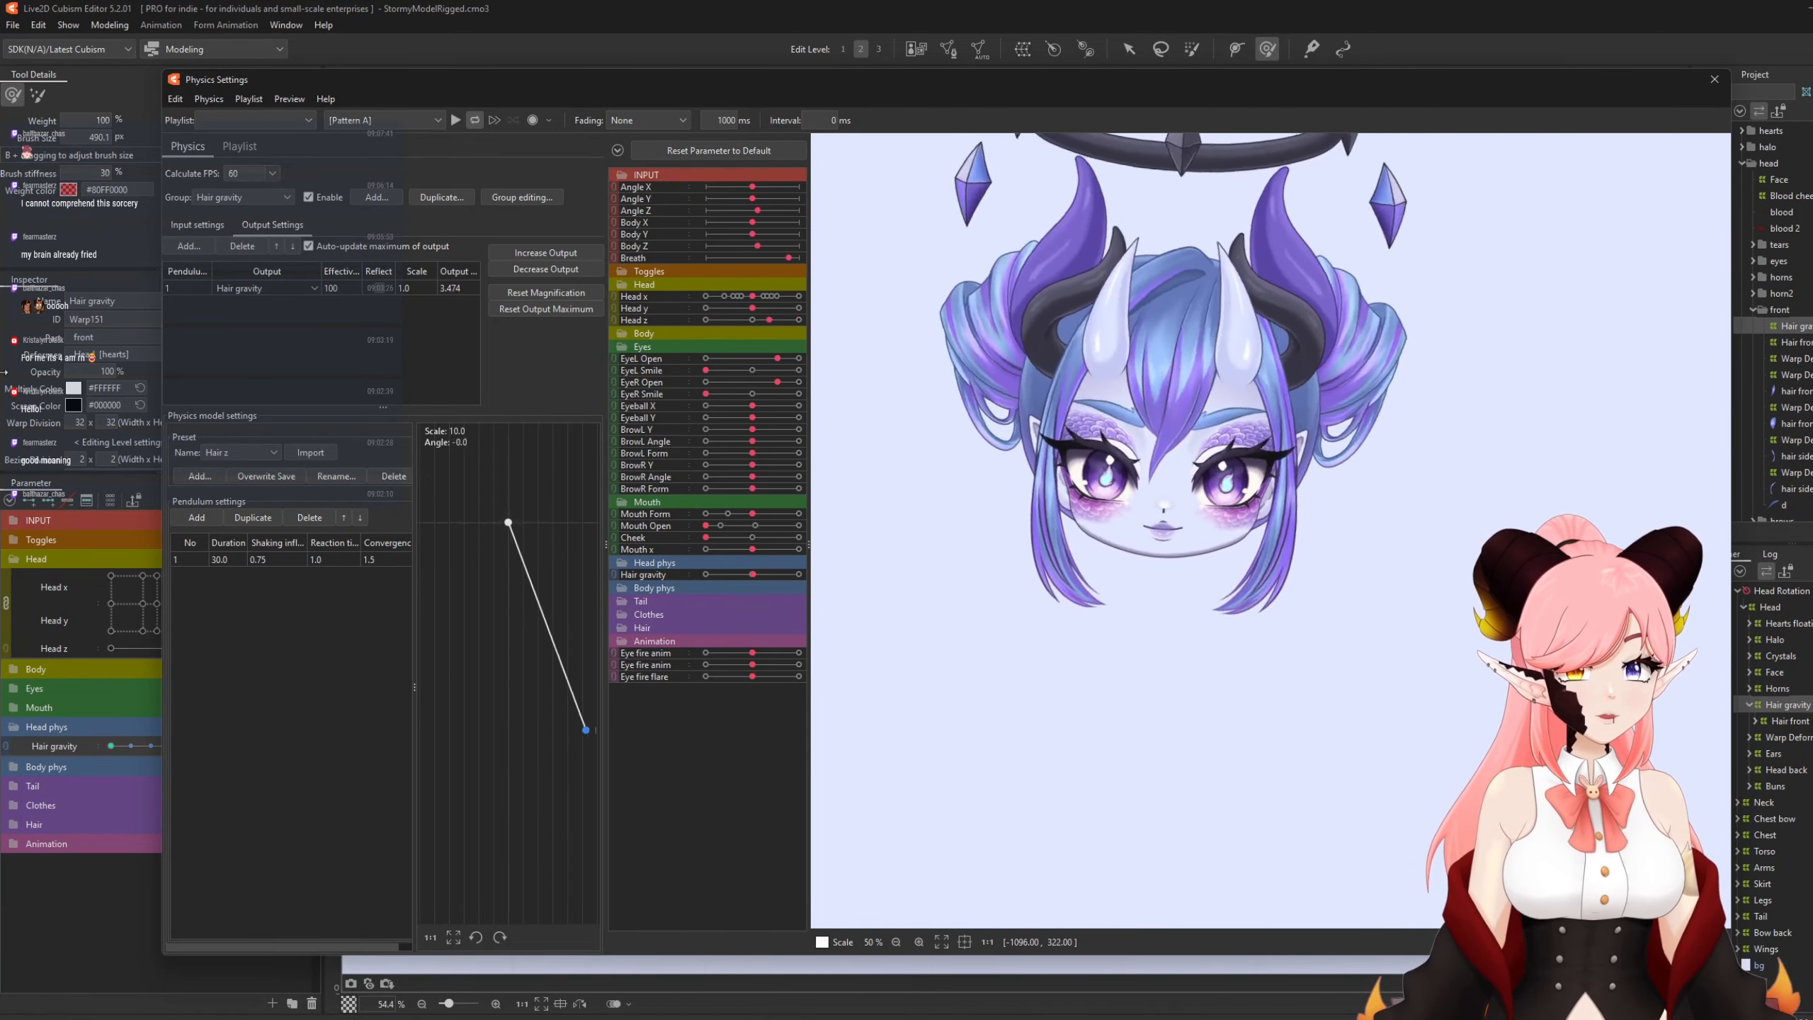
Fit the output magnification to the parameter range, set the Hair gravity output scale to 28.0 and close the physics settings.
{"action": "left_click", "coordinate": [541, 254]}
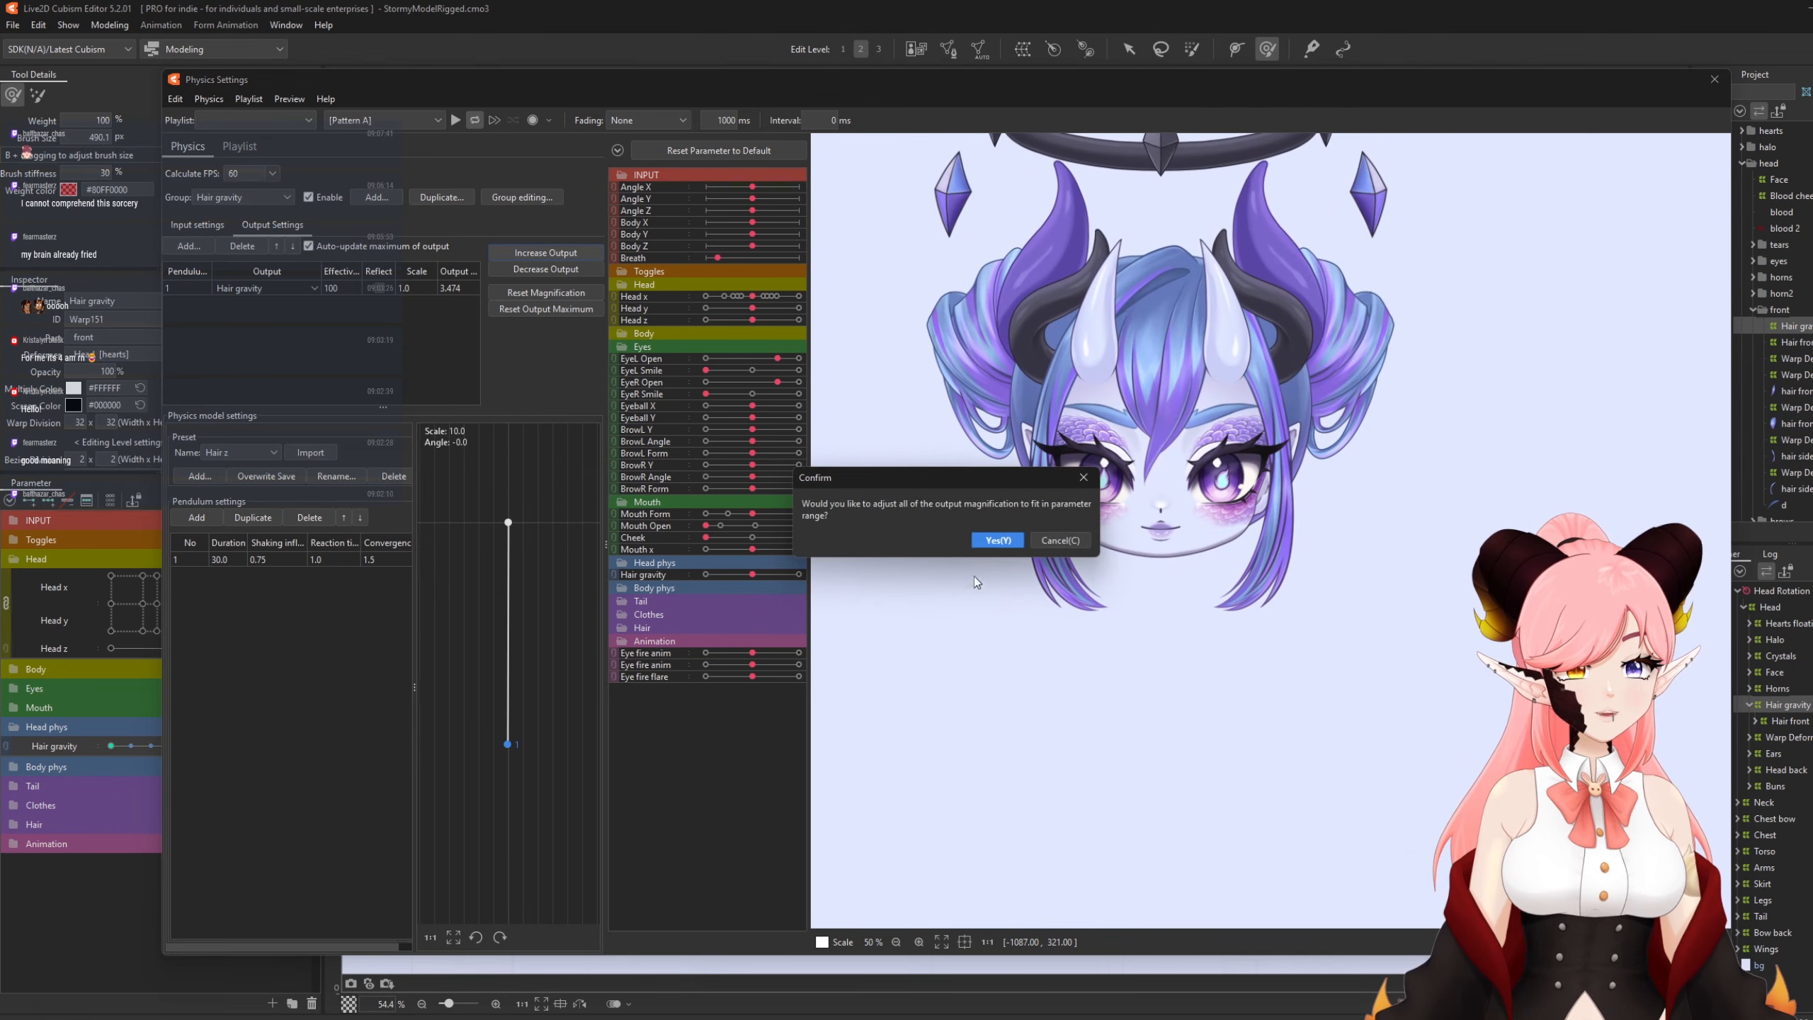
{"action": "left_click", "coordinate": [997, 540]}
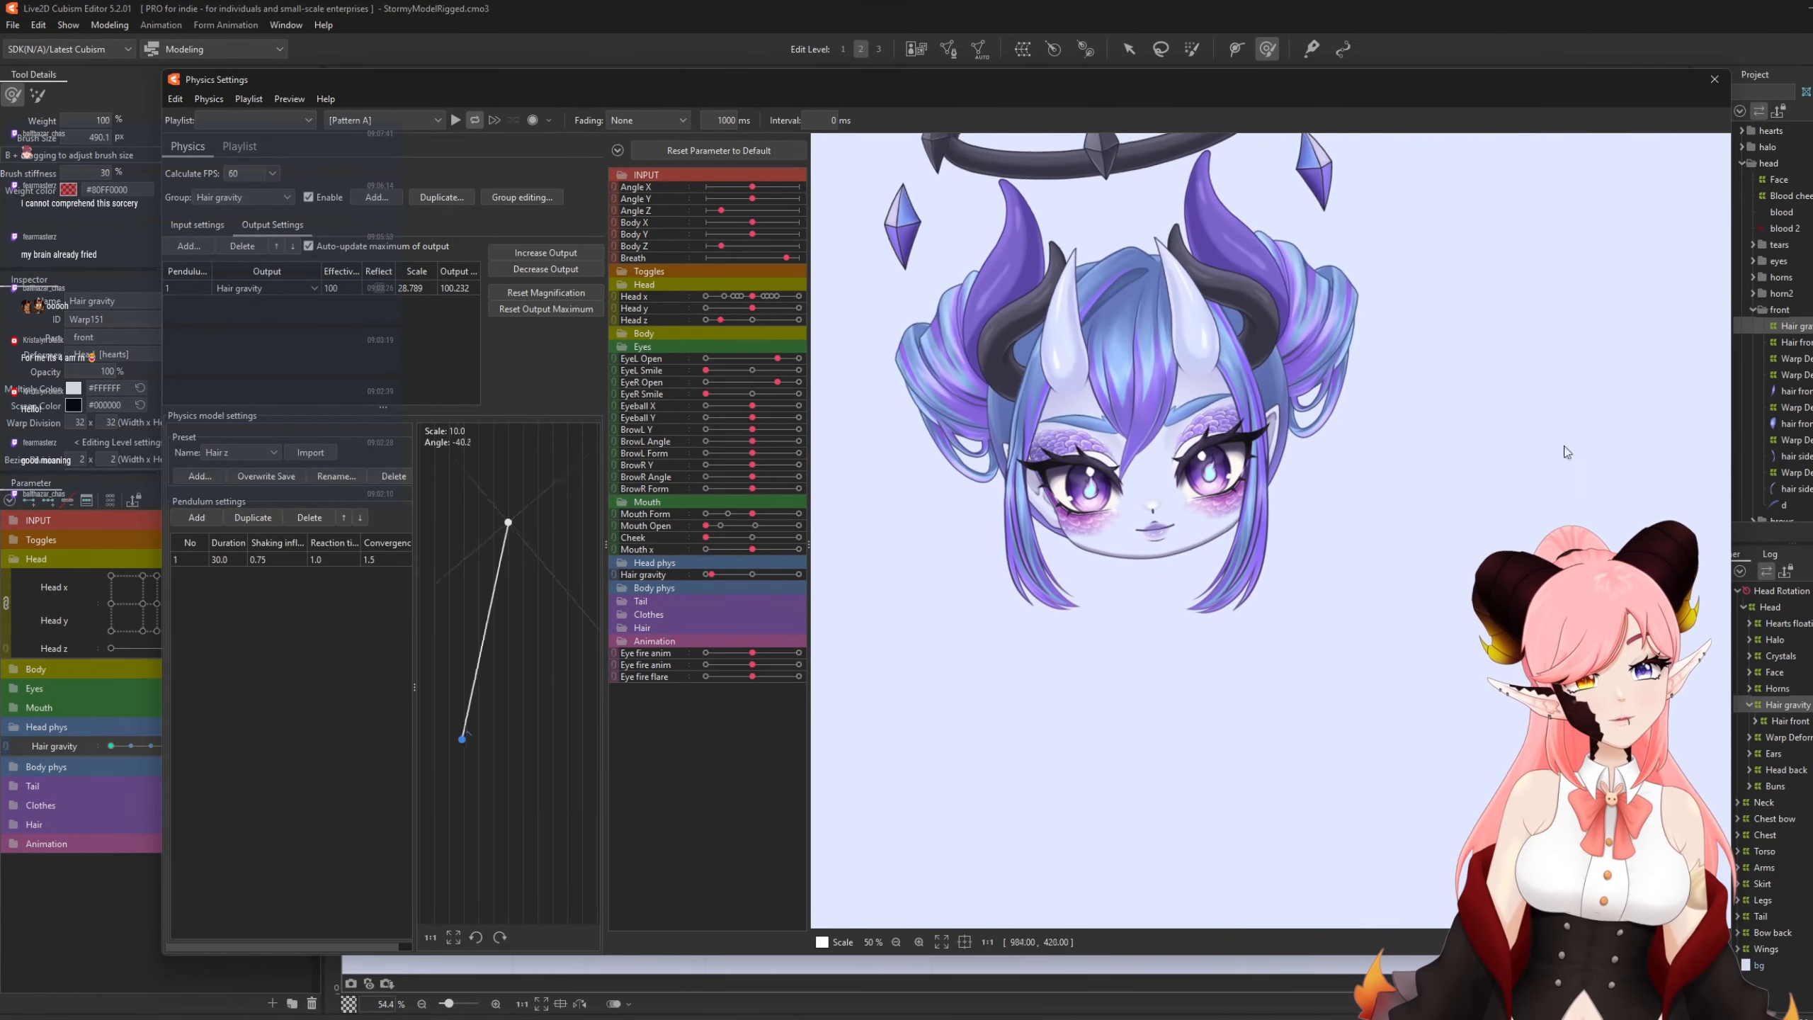
{"action": "left_click", "coordinate": [546, 268]}
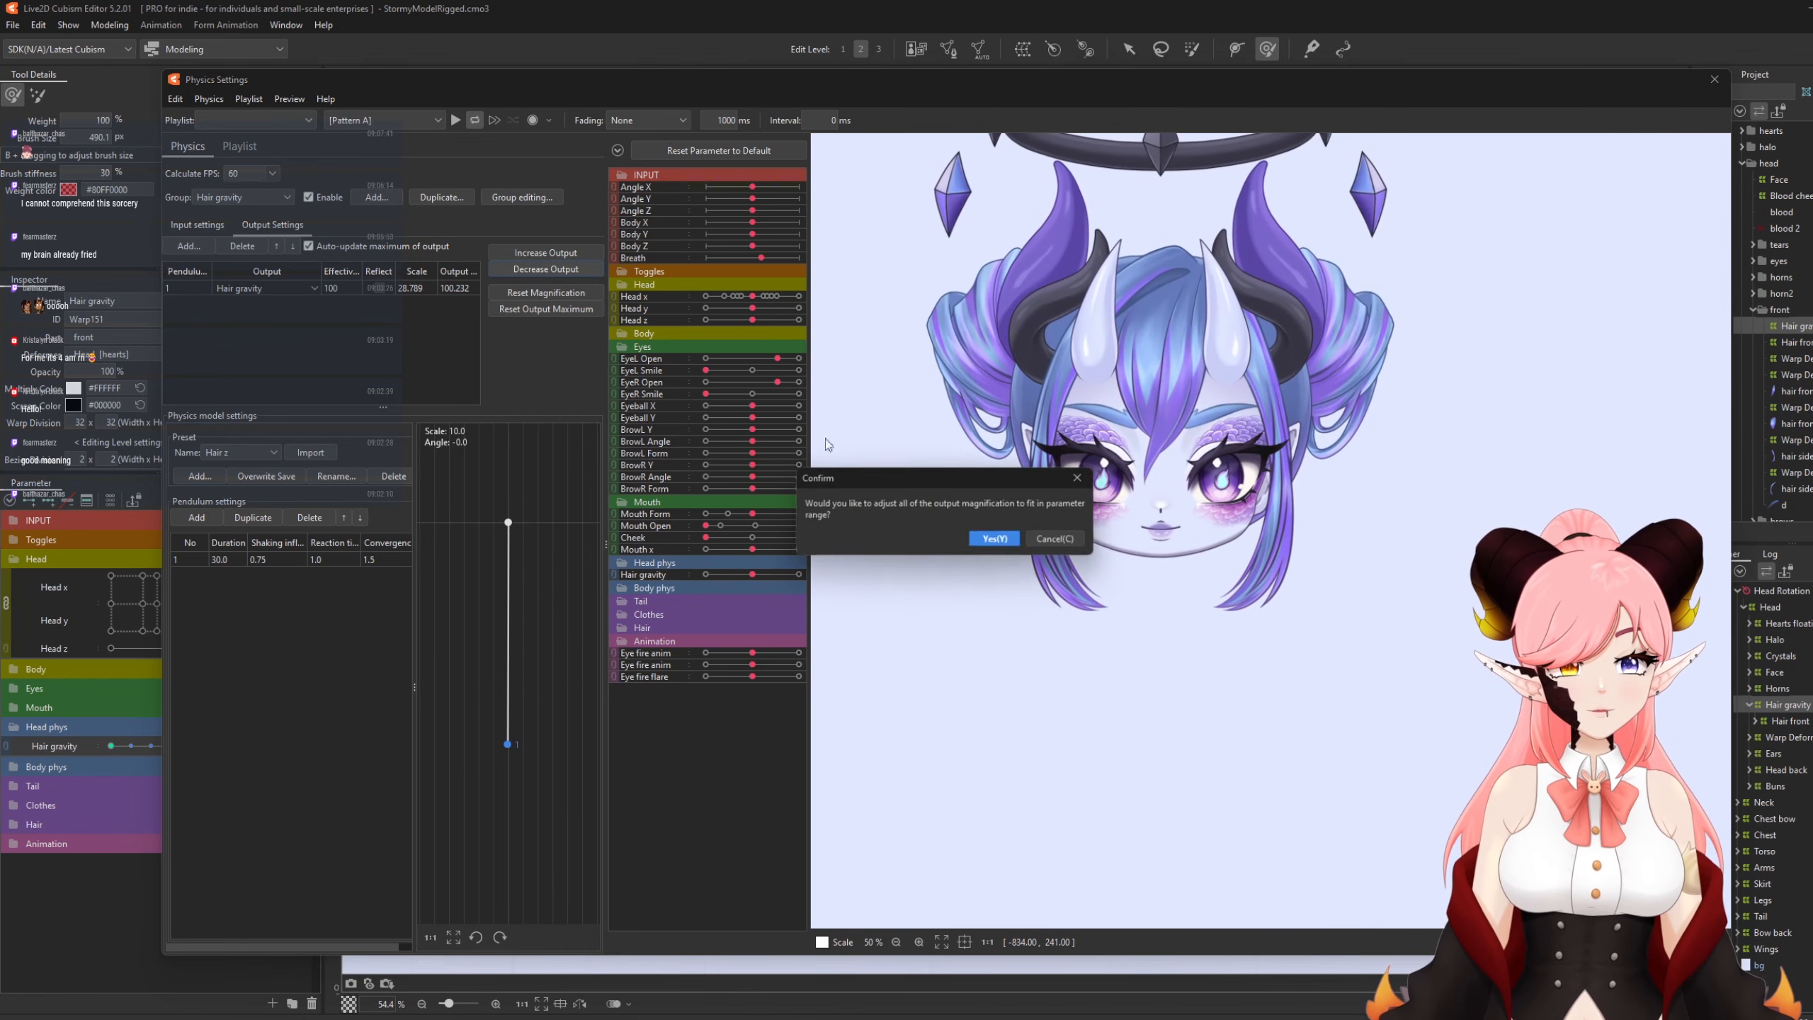
{"action": "key", "text": "Return"}
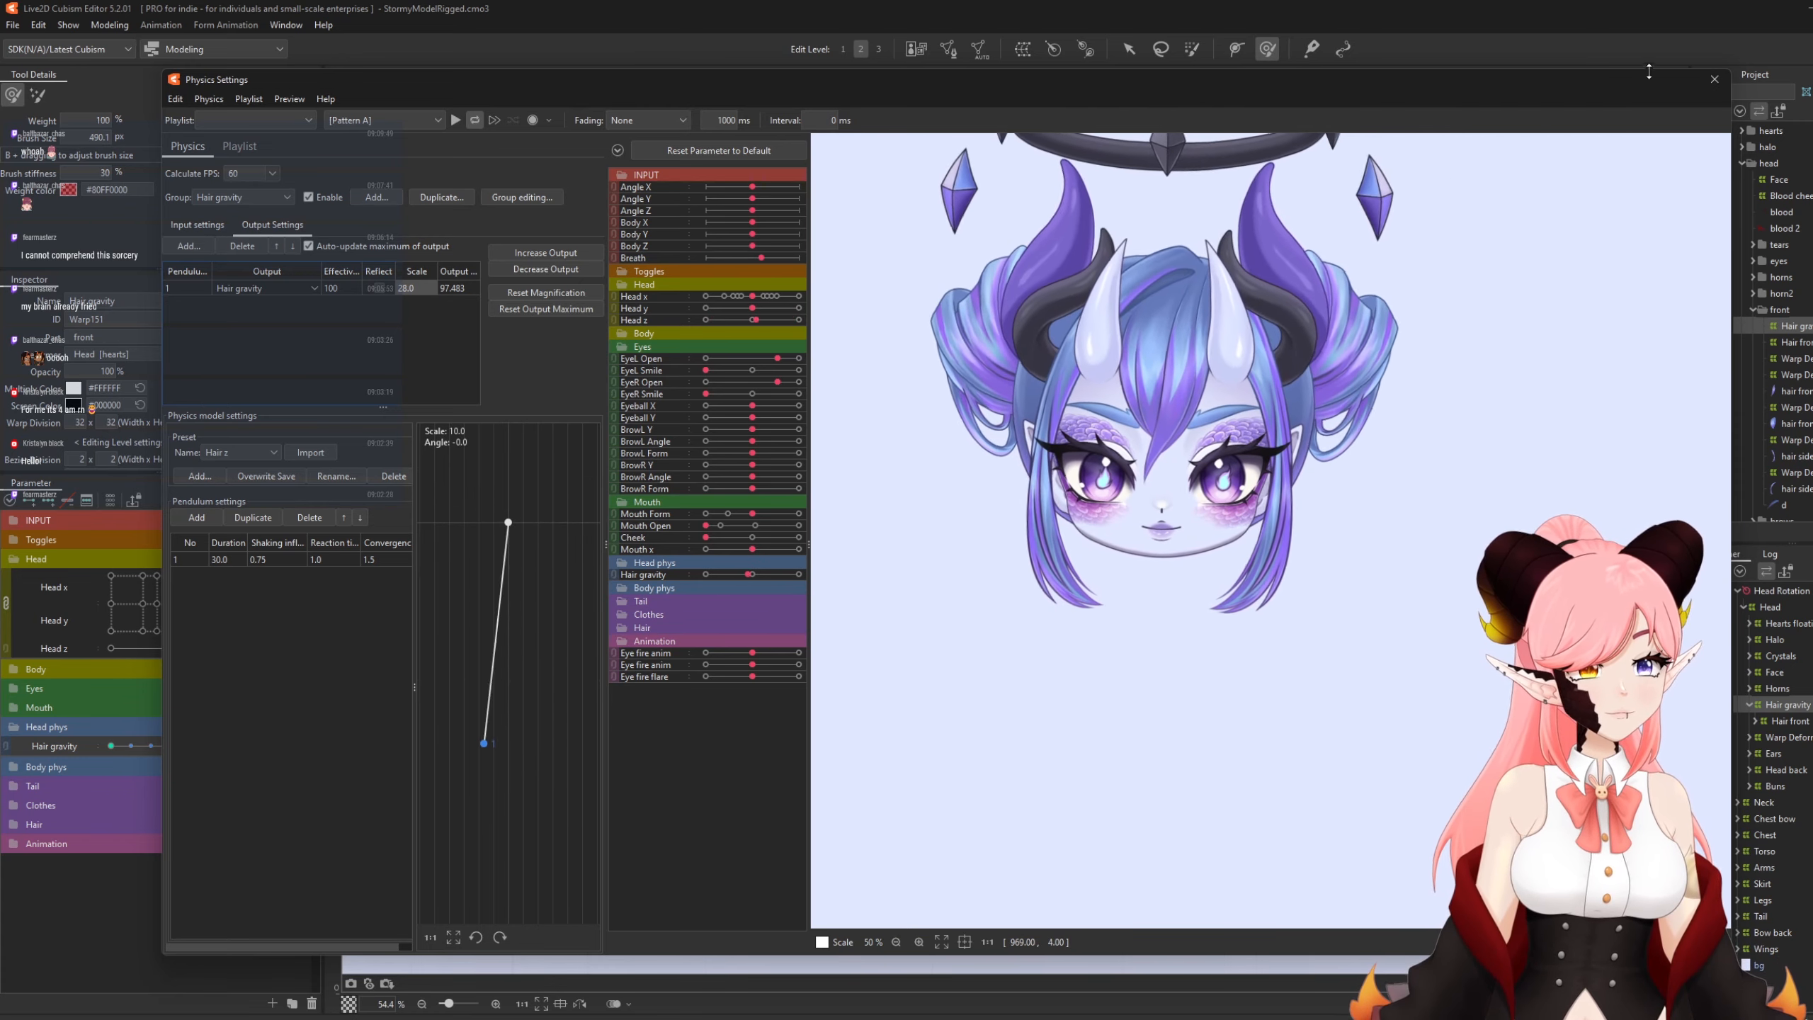
{"action": "left_click", "coordinate": [1714, 80]}
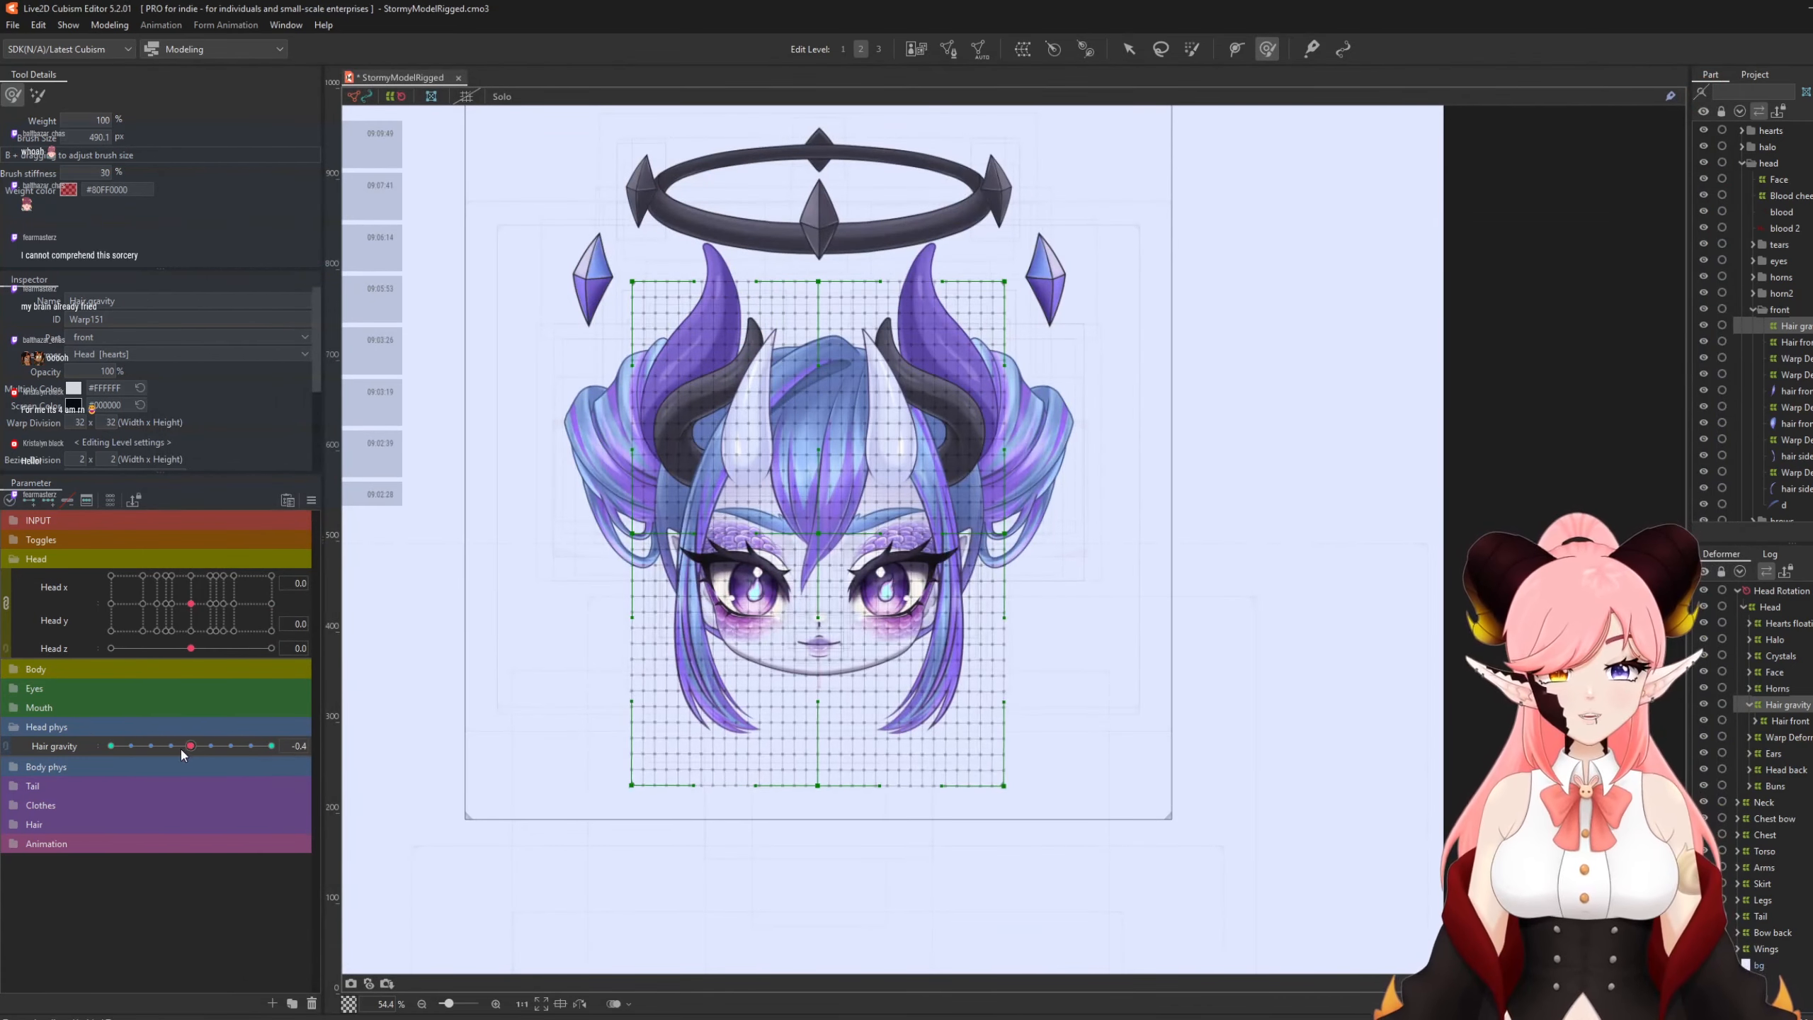
At Hair gravity -30, enlarge the deform brush to about 1312.5 px and nudge the lower edge of the hair warp grid.
{"action": "left_click_drag", "start_coordinate": [181, 748], "coordinate": [88, 751]}
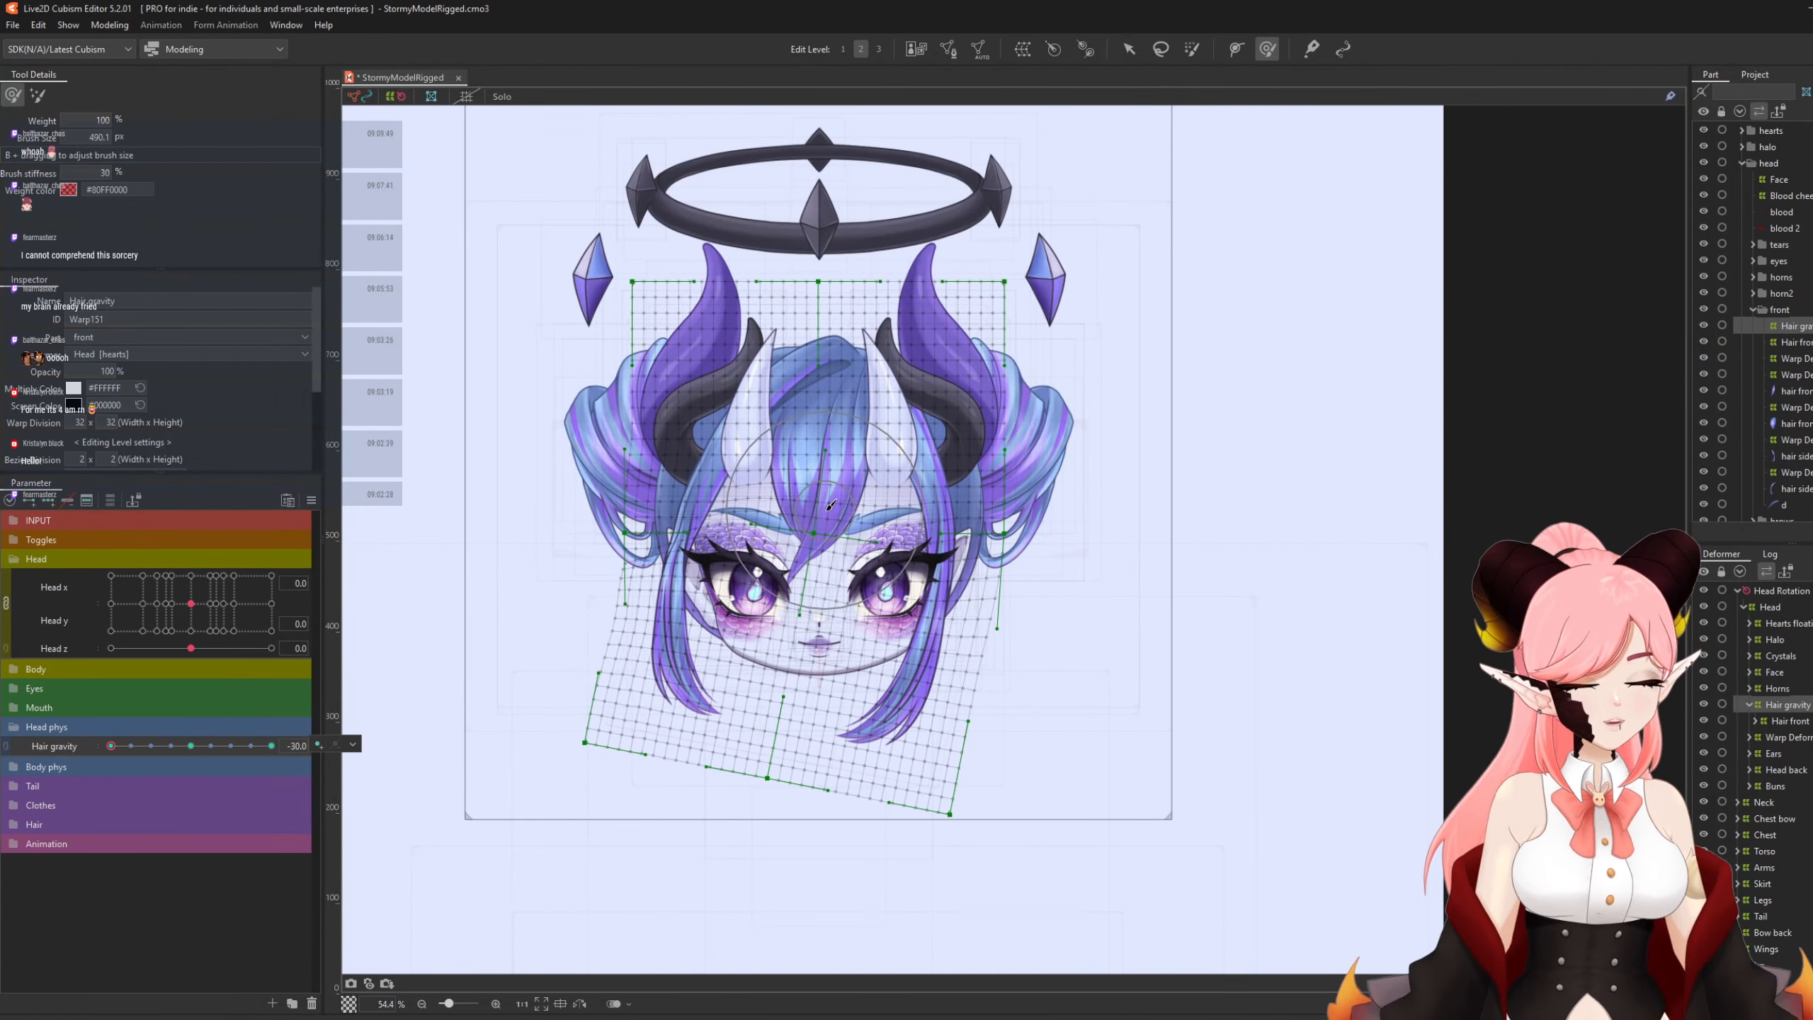
{"action": "key", "text": "b"}
{"action": "left_click_drag", "start_coordinate": [615, 576], "coordinate": [860, 661]}
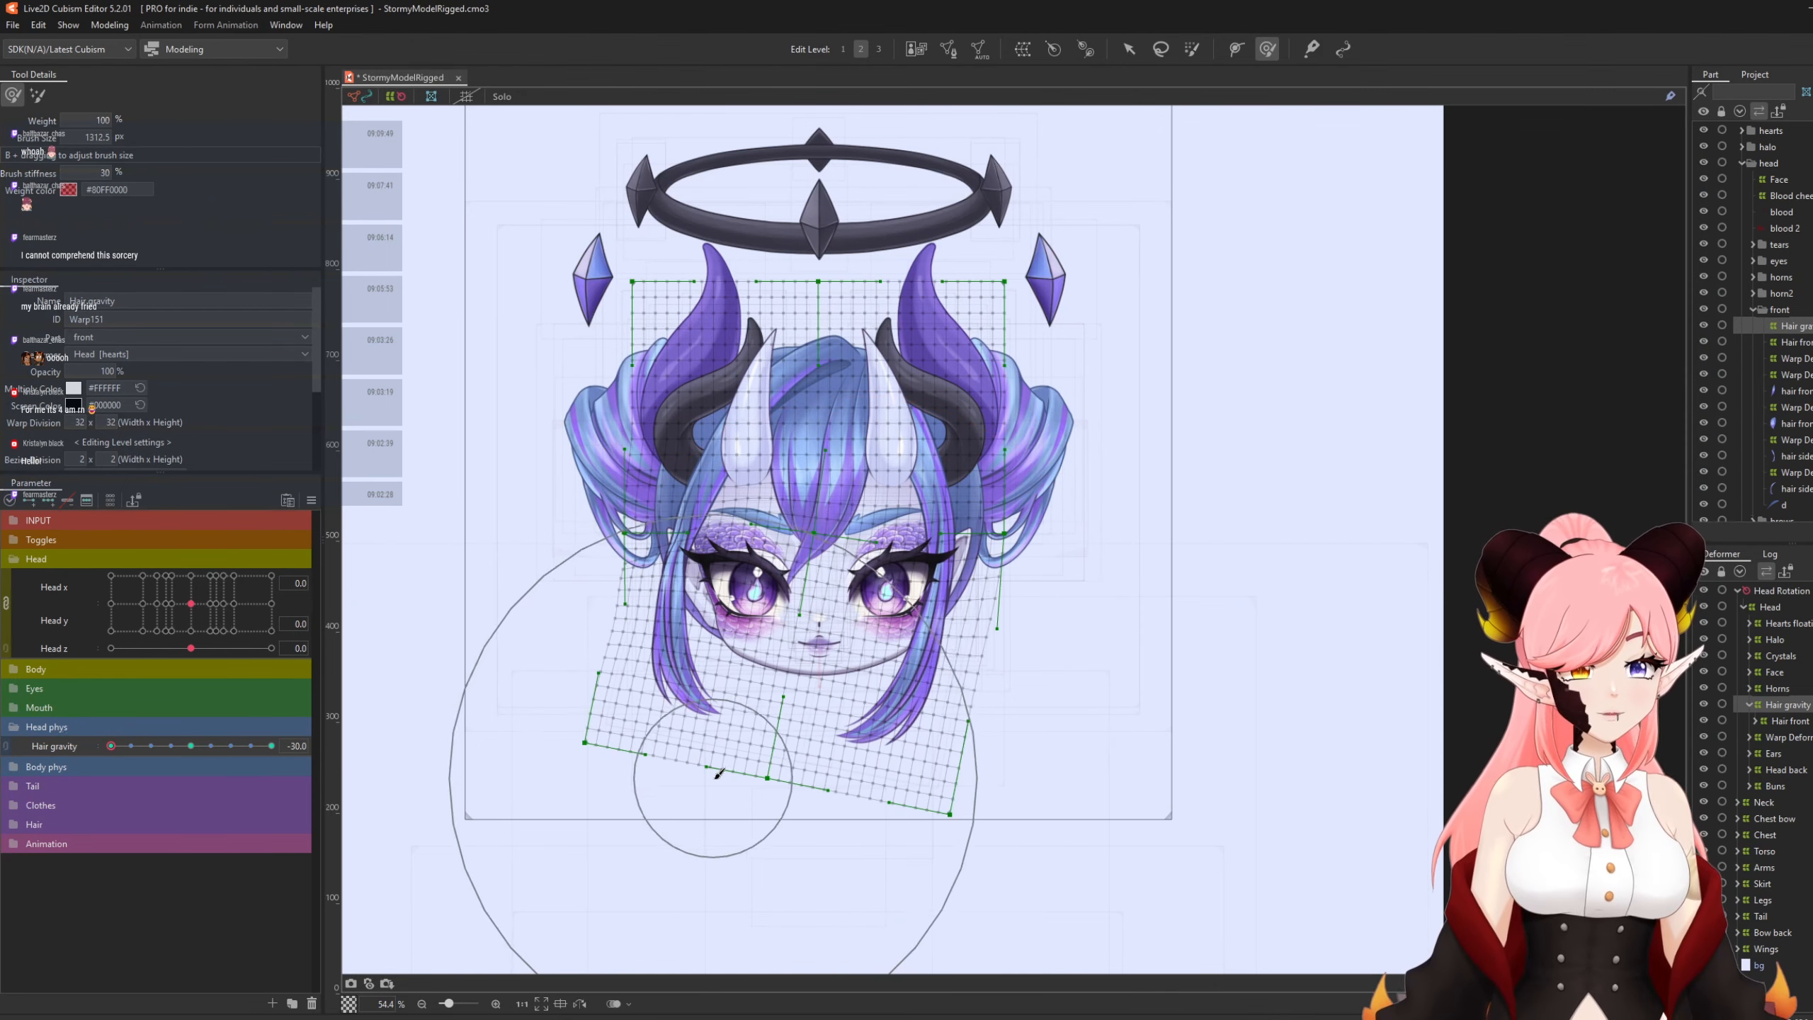
{"action": "mouse_move", "coordinate": [713, 773]}
{"action": "left_mouse_down"}
{"action": "mouse_move", "coordinate": [773, 764]}
{"action": "mouse_move", "coordinate": [729, 791]}
{"action": "left_mouse_up"}
{"action": "key", "text": "ctrl+z"}
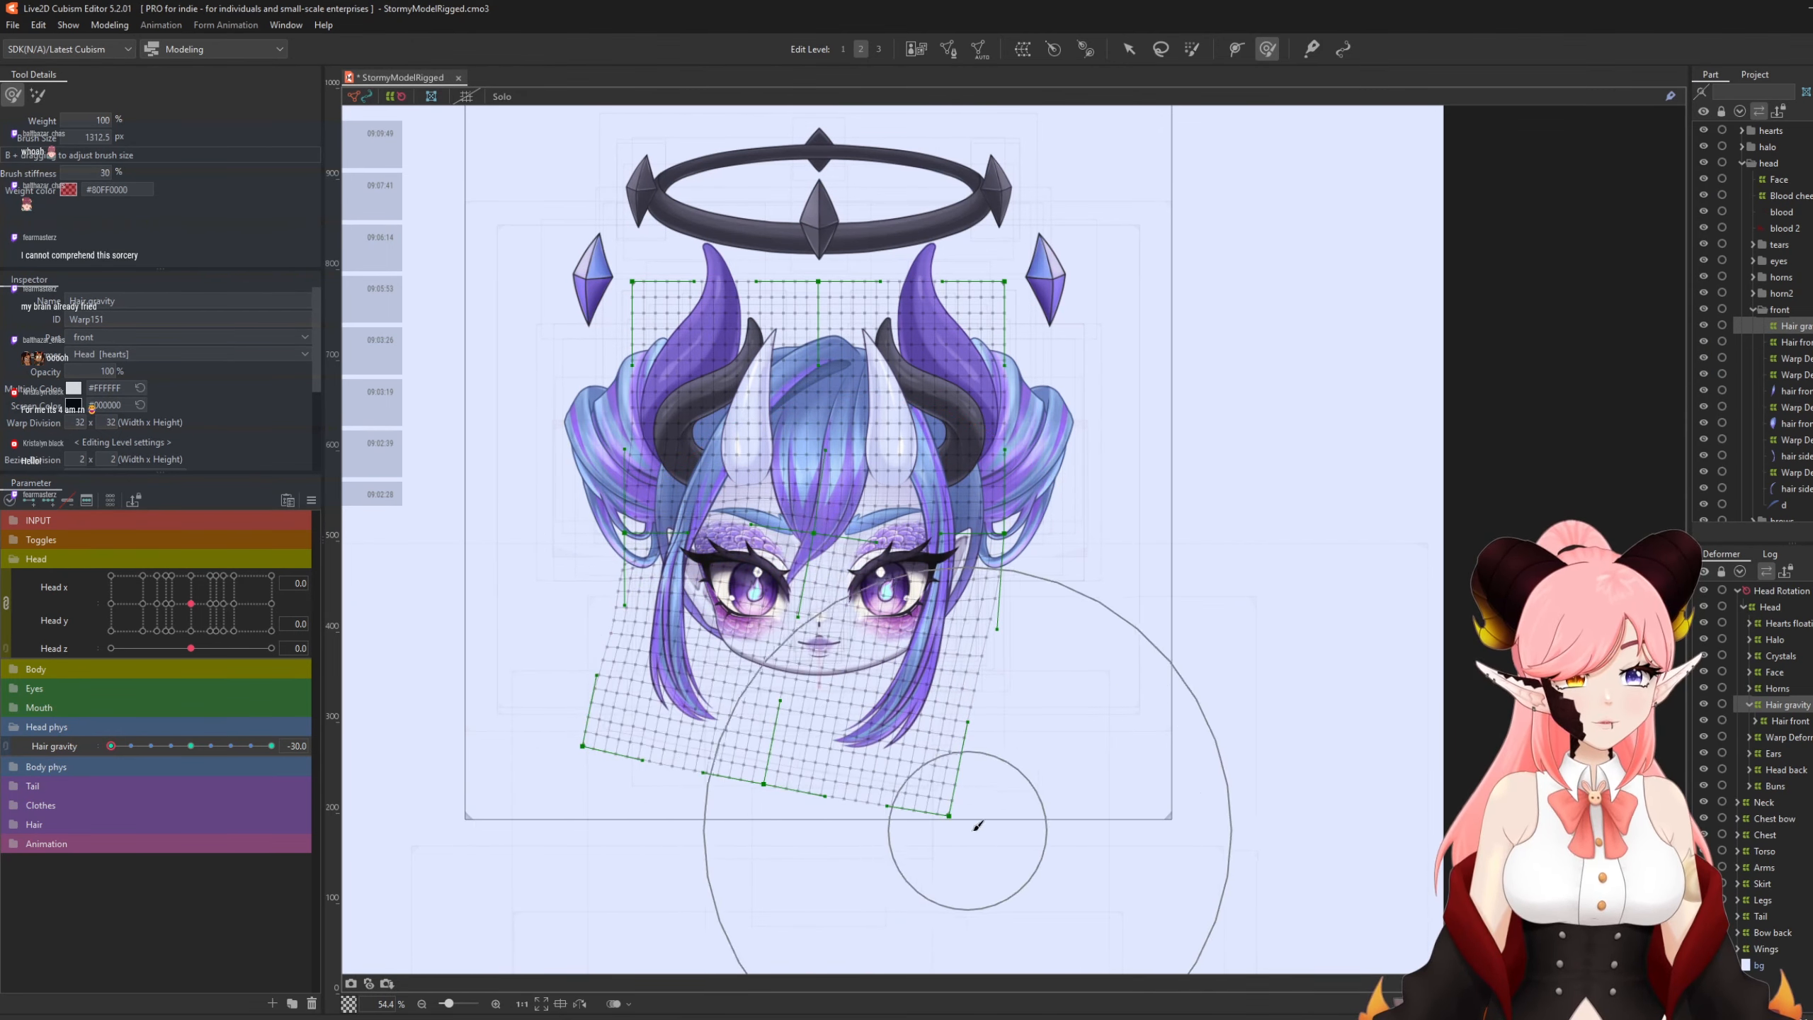
{"action": "left_click_drag", "start_coordinate": [972, 829], "coordinate": [971, 834]}
{"action": "left_click_drag", "start_coordinate": [526, 743], "coordinate": [526, 720]}
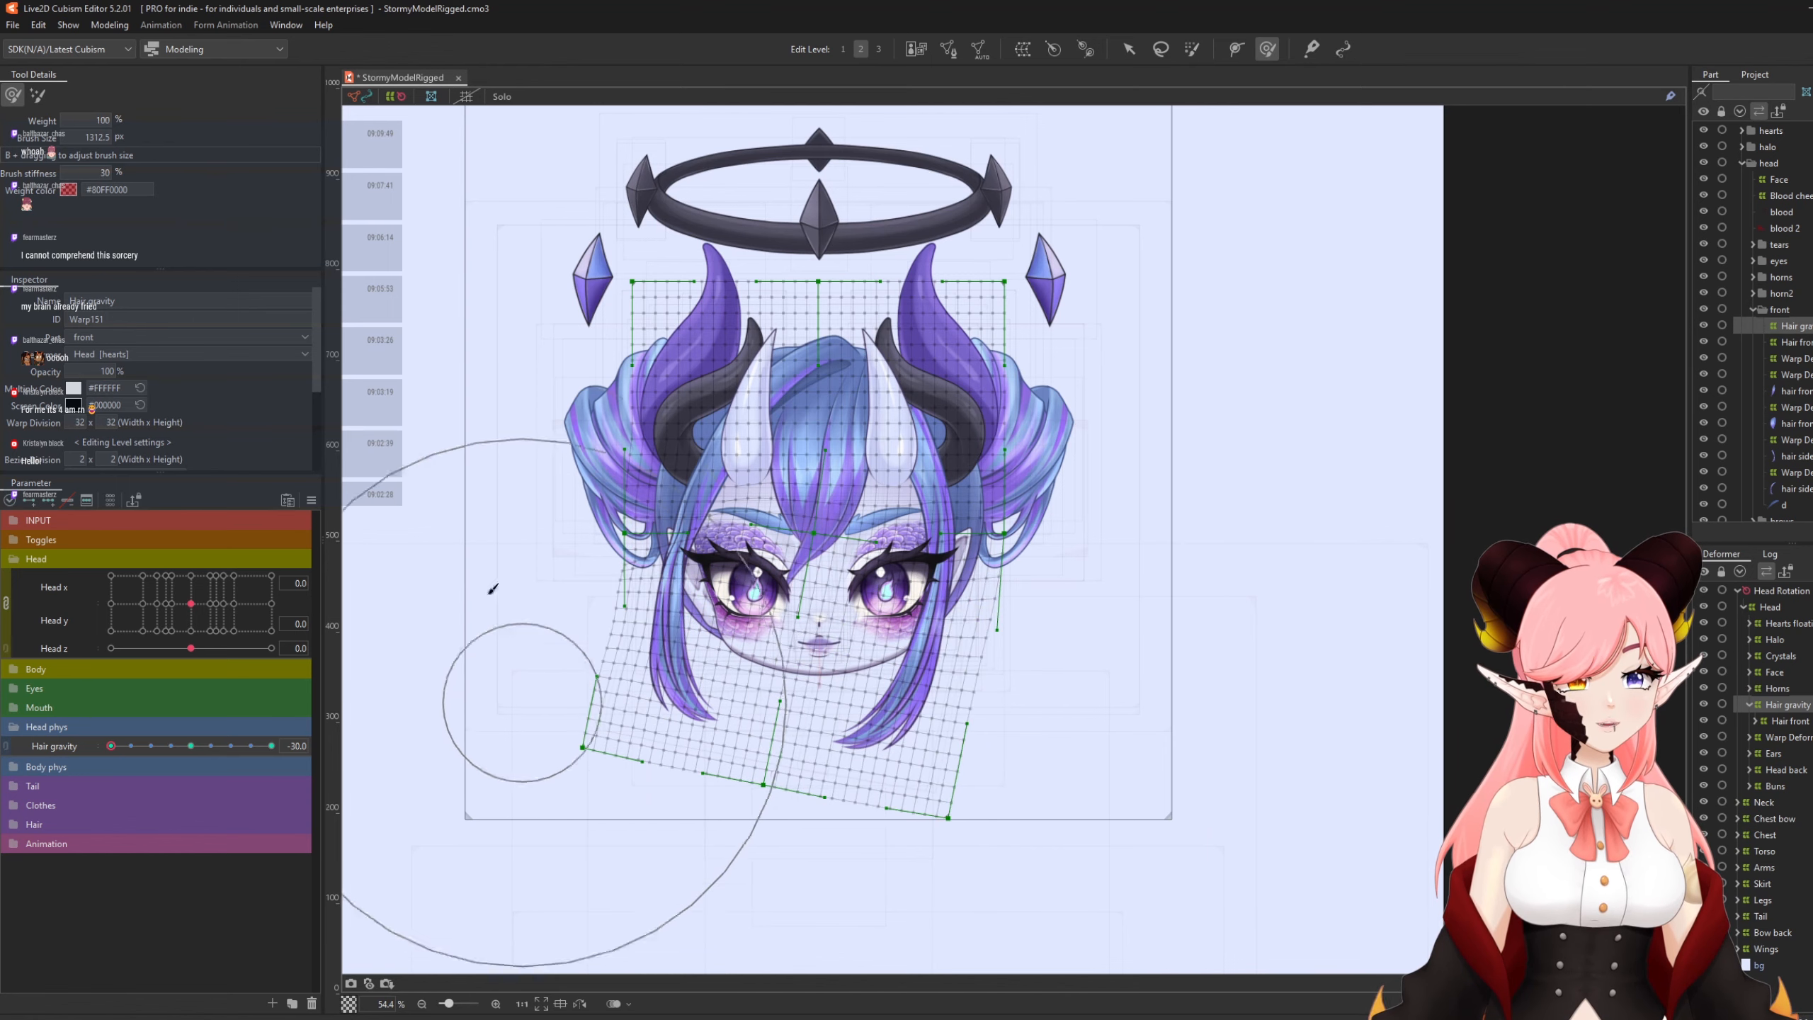
Reopen the physics settings, tilt the head in the preview to check the front hair's swing, and close them.
{"action": "left_click", "coordinate": [109, 25]}
{"action": "left_click", "coordinate": [141, 354]}
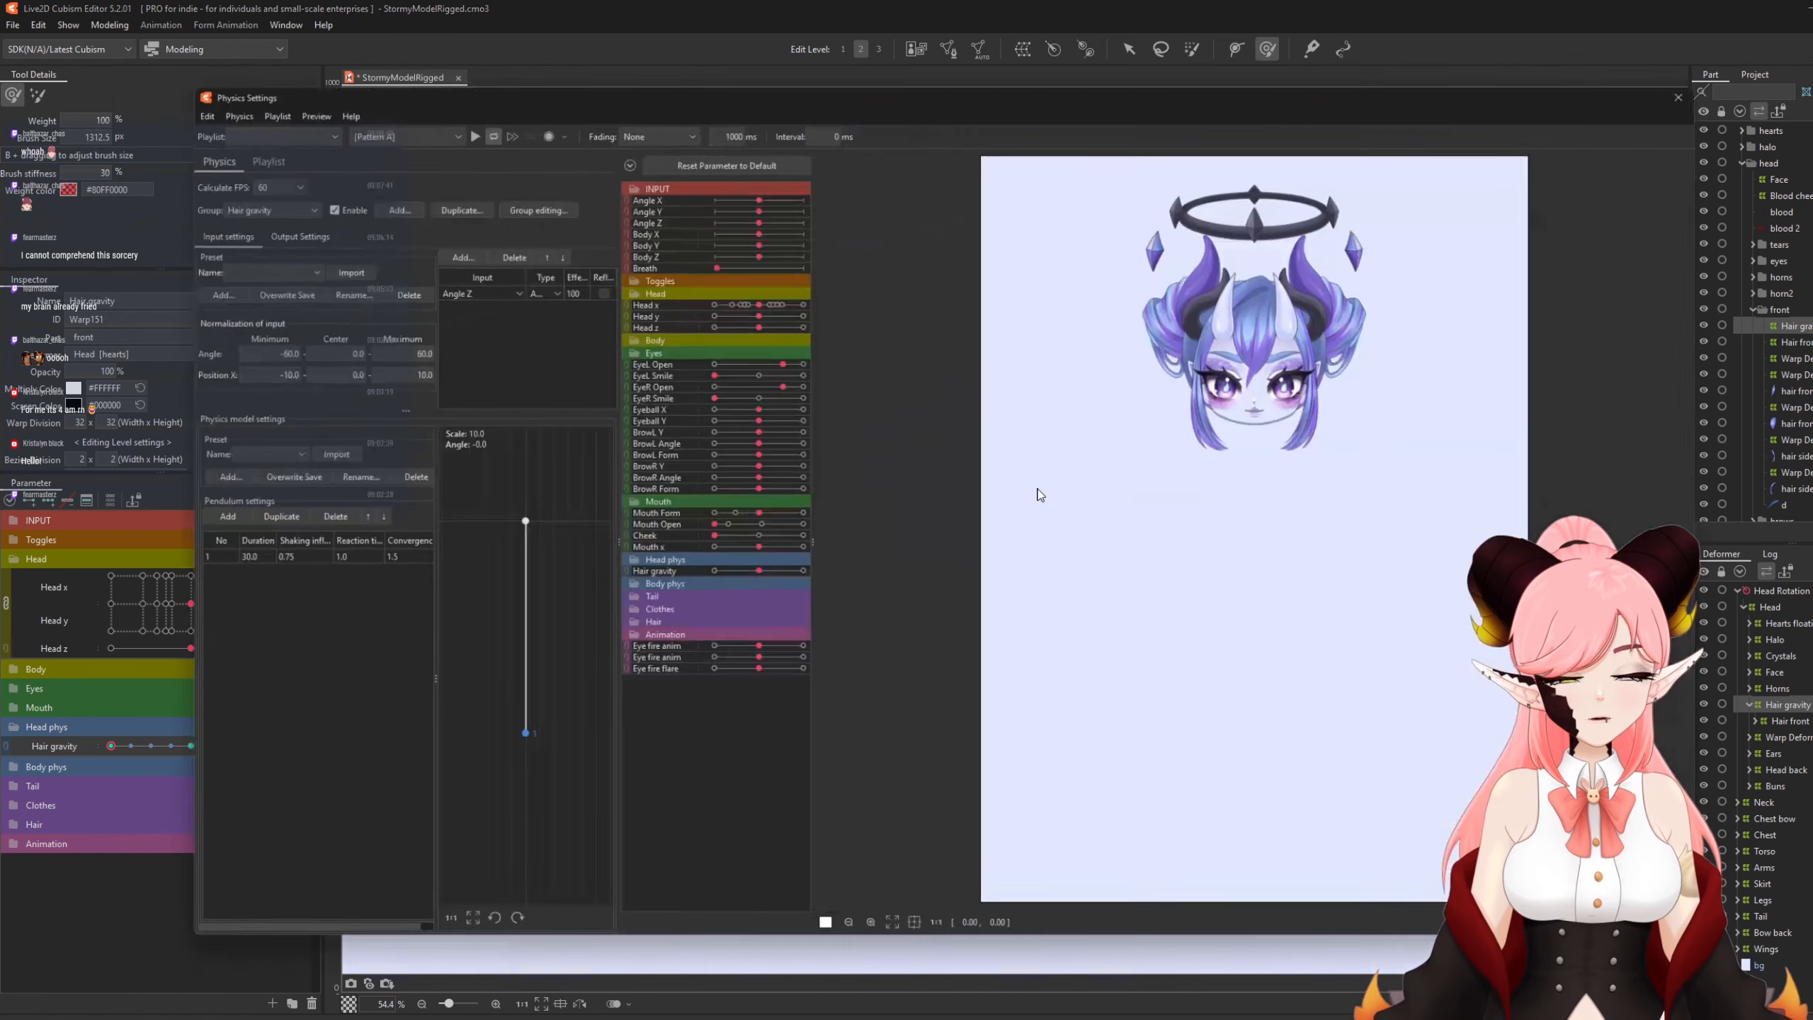
{"action": "scroll", "coordinate": [1349, 316], "scroll_direction": "up", "scroll_amount": 2}
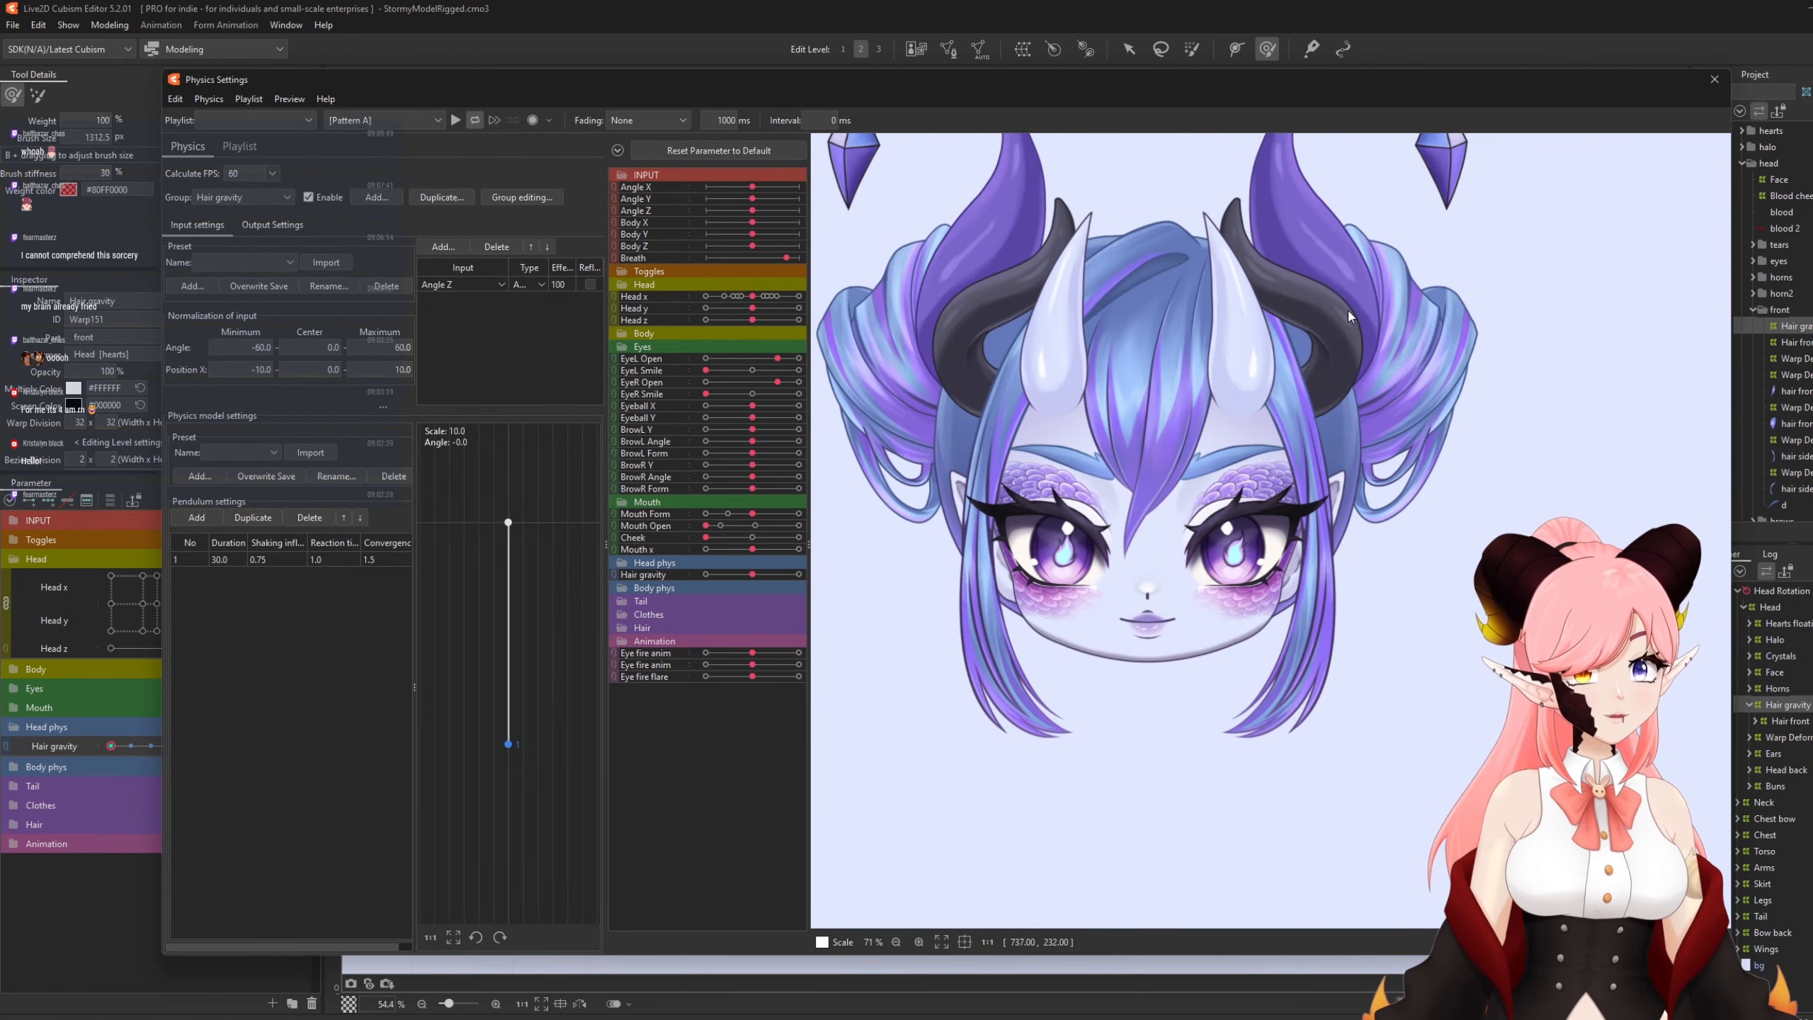
{"action": "left_click_drag", "start_coordinate": [1245, 366], "coordinate": [1606, 107]}
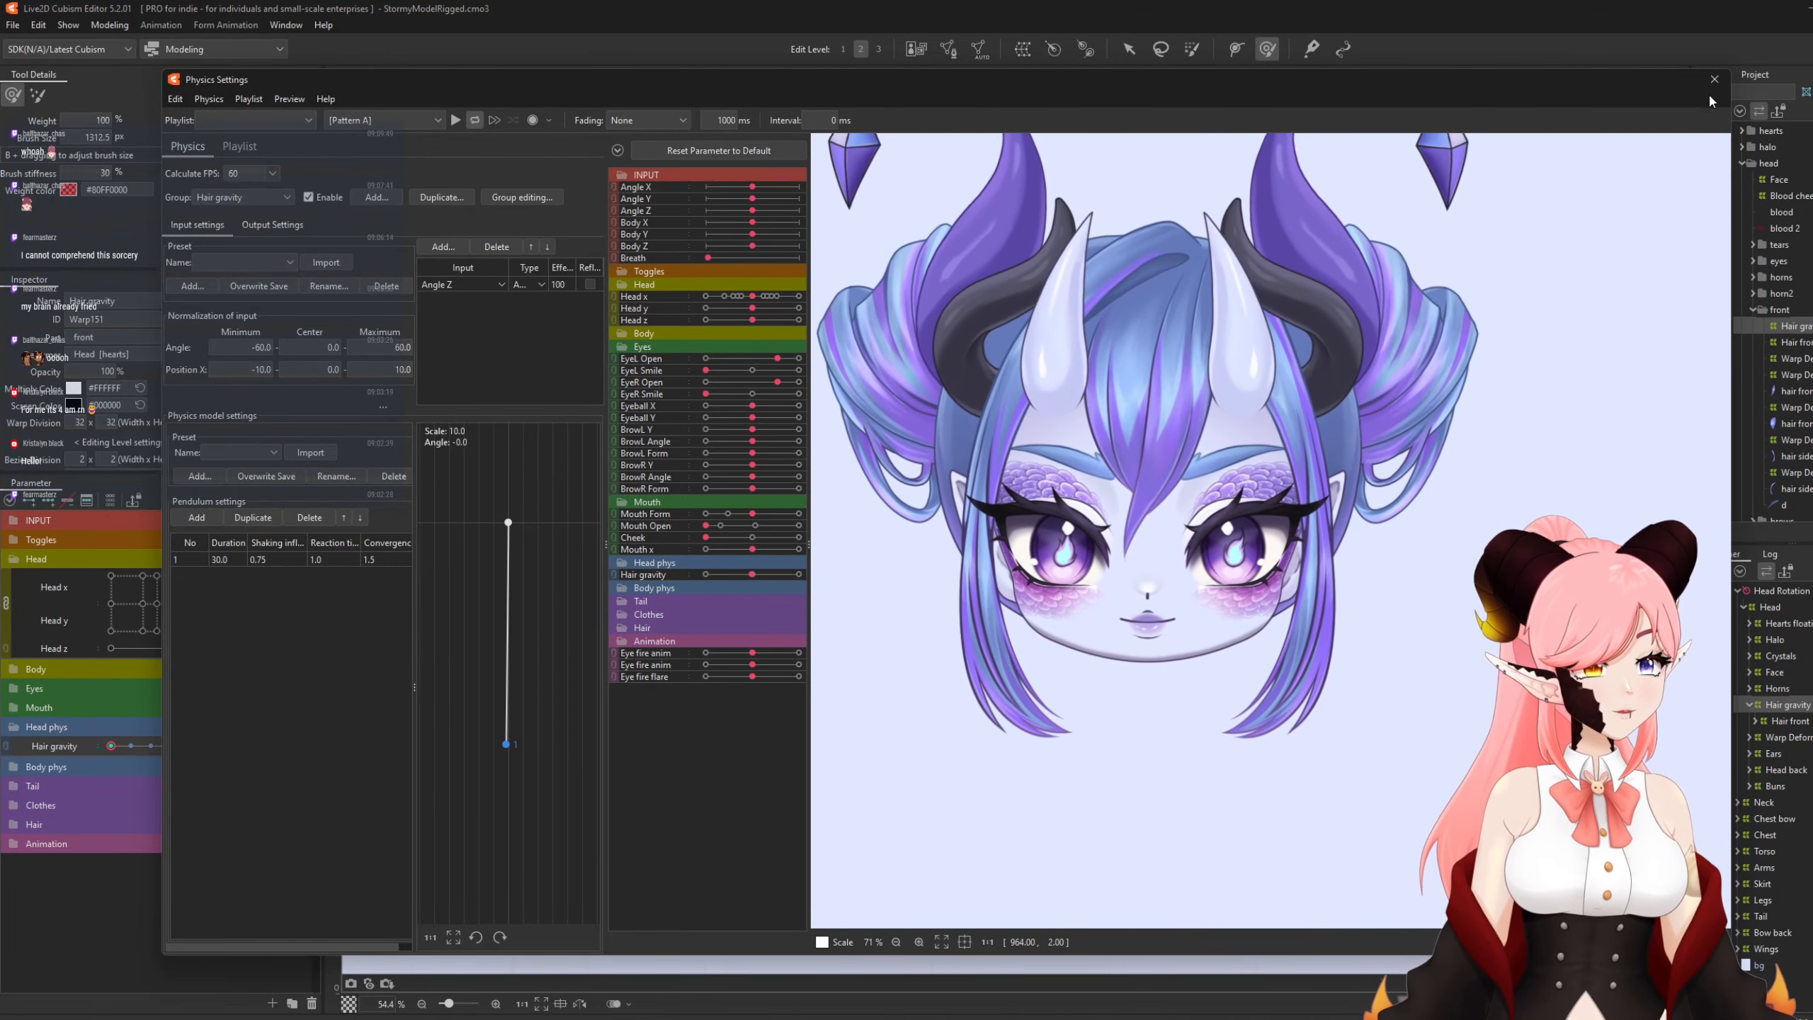
{"action": "left_click", "coordinate": [1714, 79]}
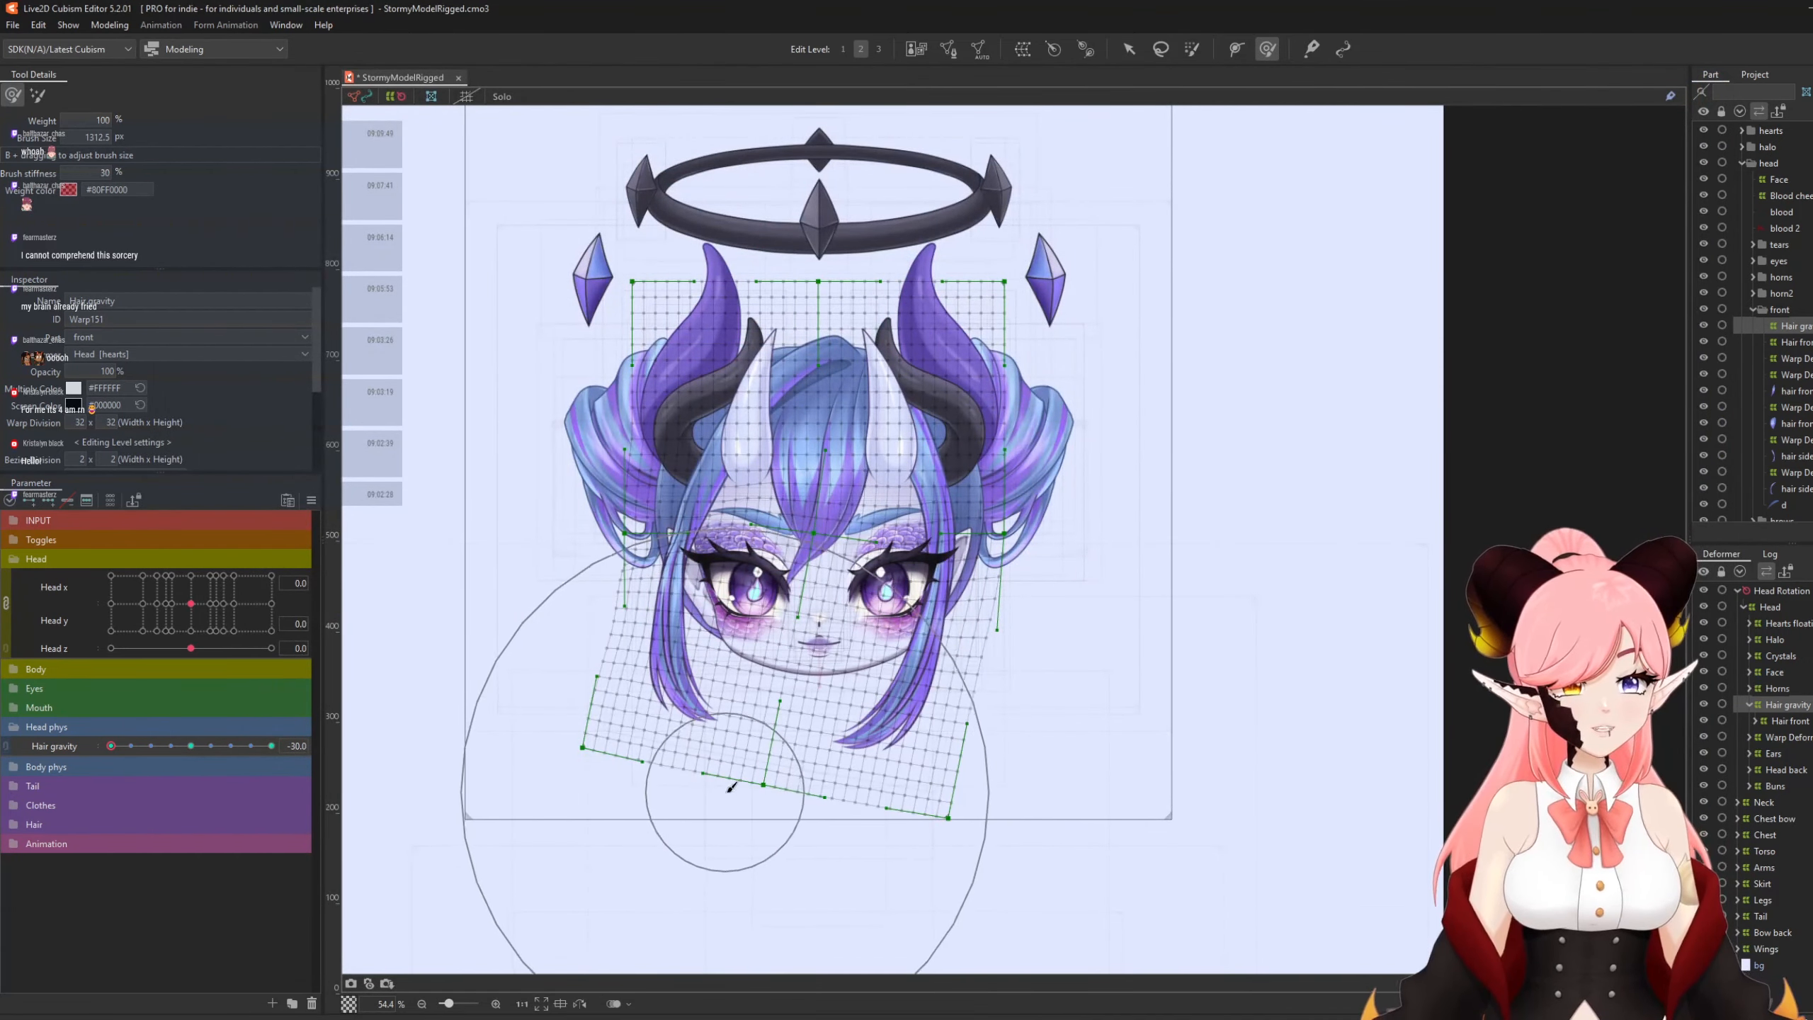
Nudge the warp grid's lower edge with the deform brush at Hair gravity -30 and retest the head tilt in the physics preview.
{"action": "left_click_drag", "start_coordinate": [738, 789], "coordinate": [741, 784]}
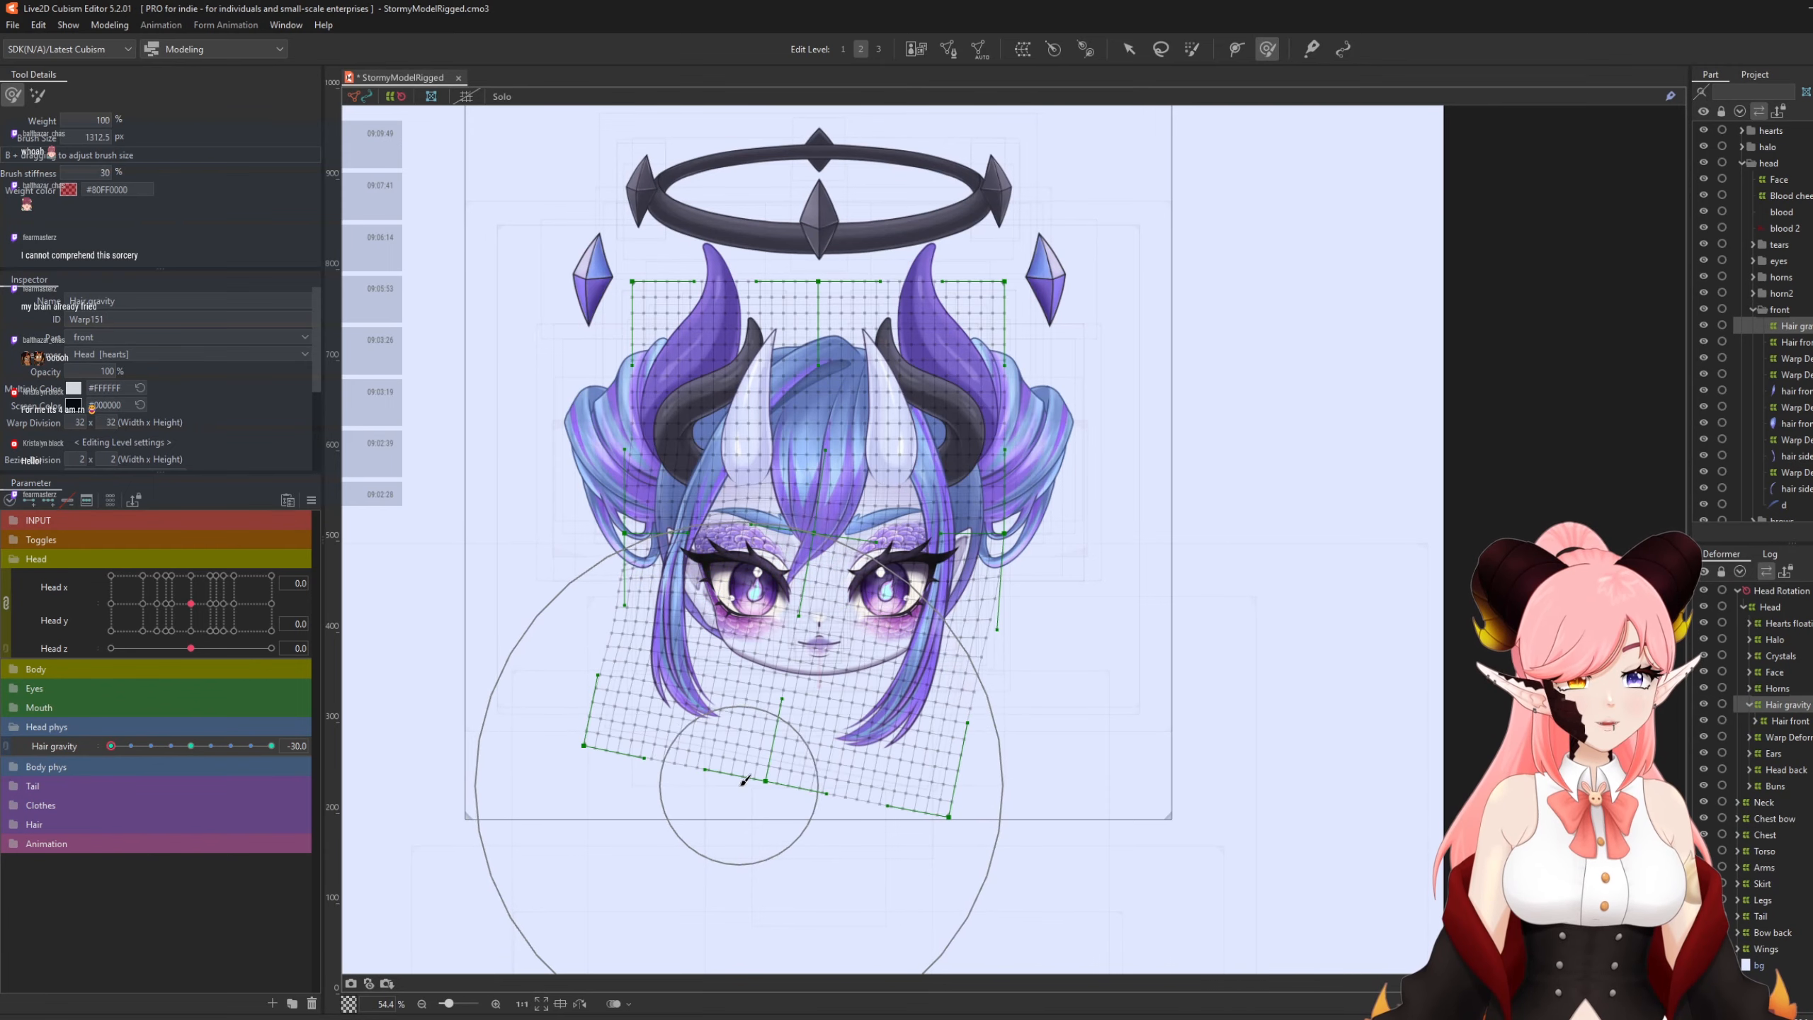
{"action": "left_click", "coordinate": [114, 24]}
{"action": "left_click", "coordinate": [142, 350]}
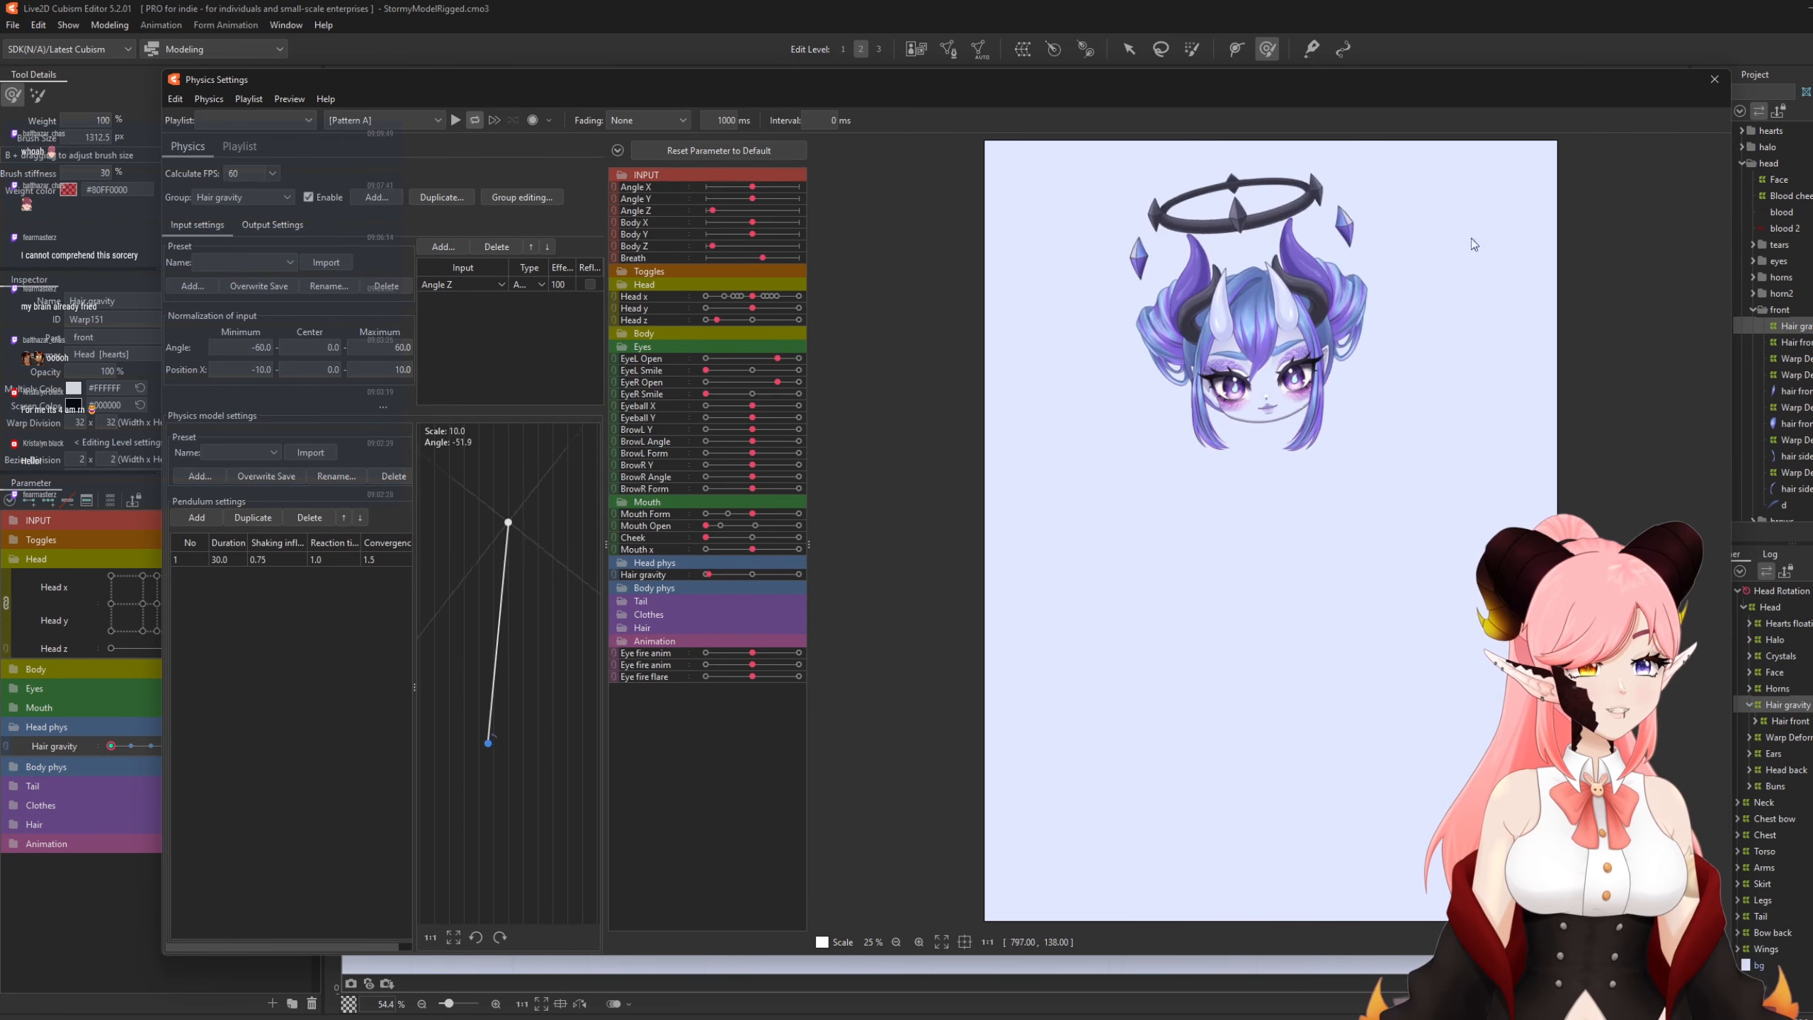
{"action": "scroll", "coordinate": [1339, 251], "scroll_direction": "up", "scroll_amount": 2}
Set the Hair gravity output's effectiveness to 80 and test the hair's swing by tilting the head in the preview.
{"action": "left_click", "coordinate": [274, 225]}
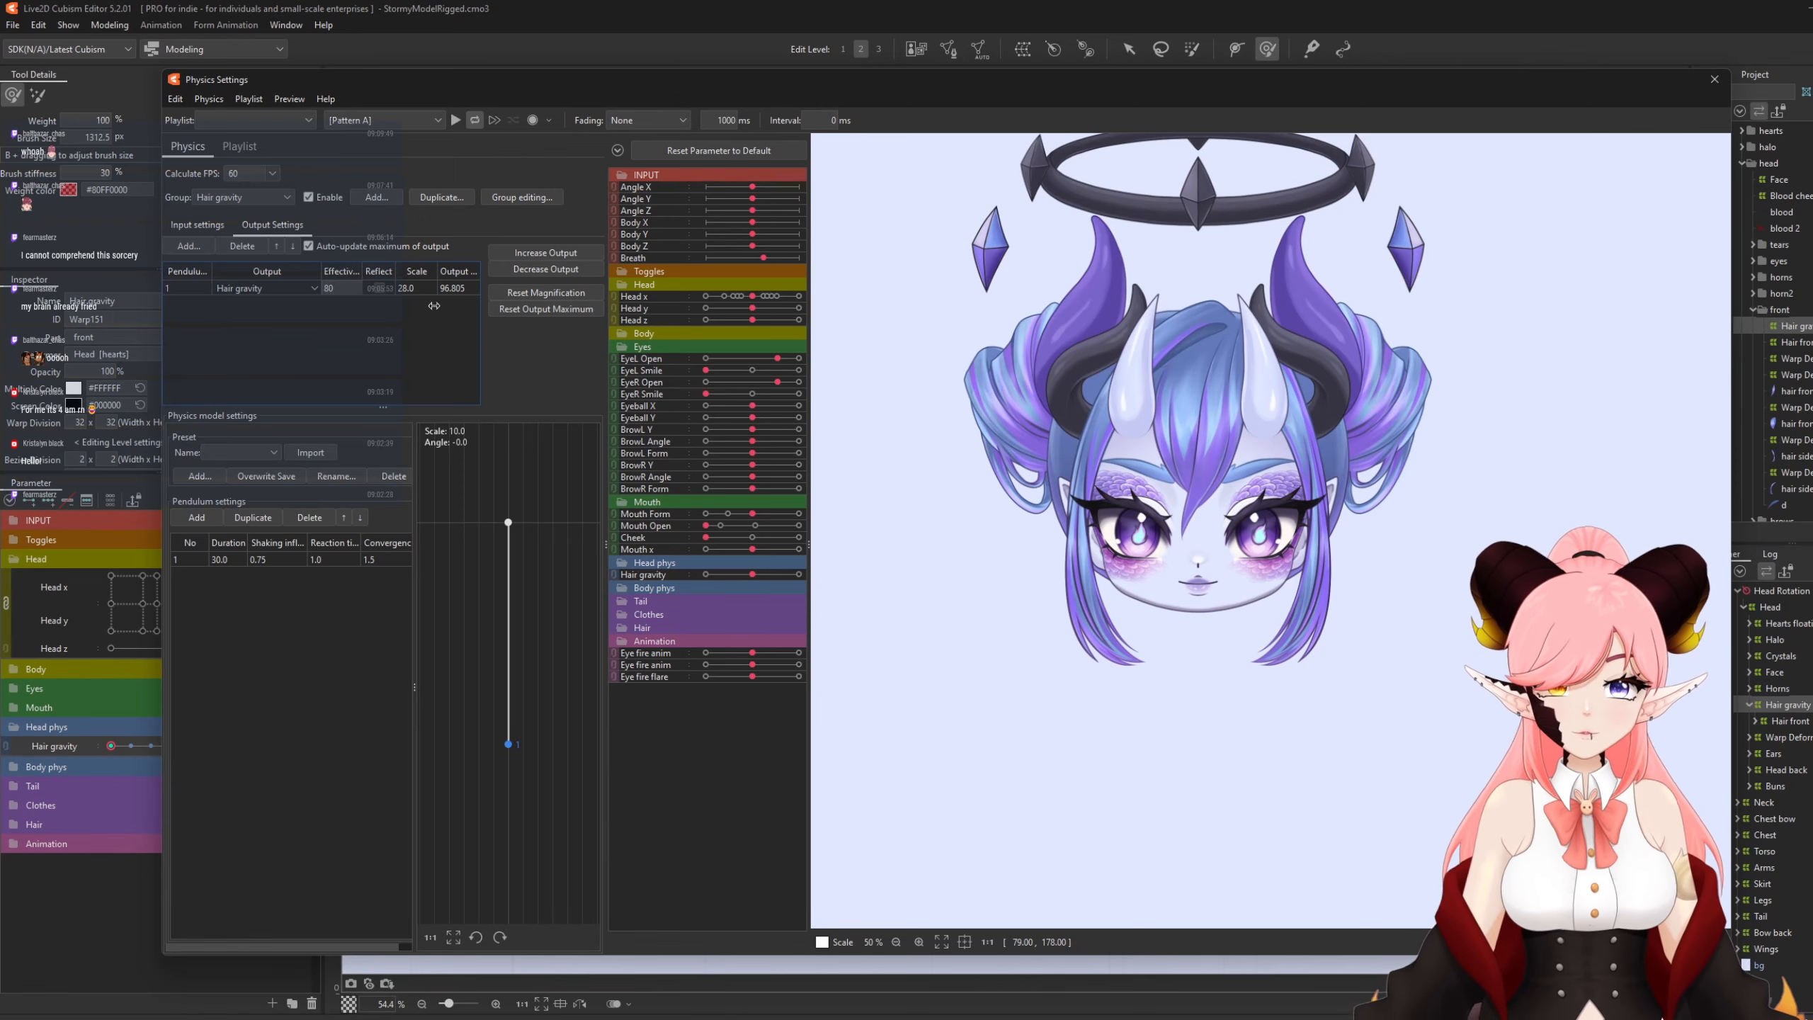
{"action": "left_click_drag", "start_coordinate": [1336, 475], "coordinate": [418, 421]}
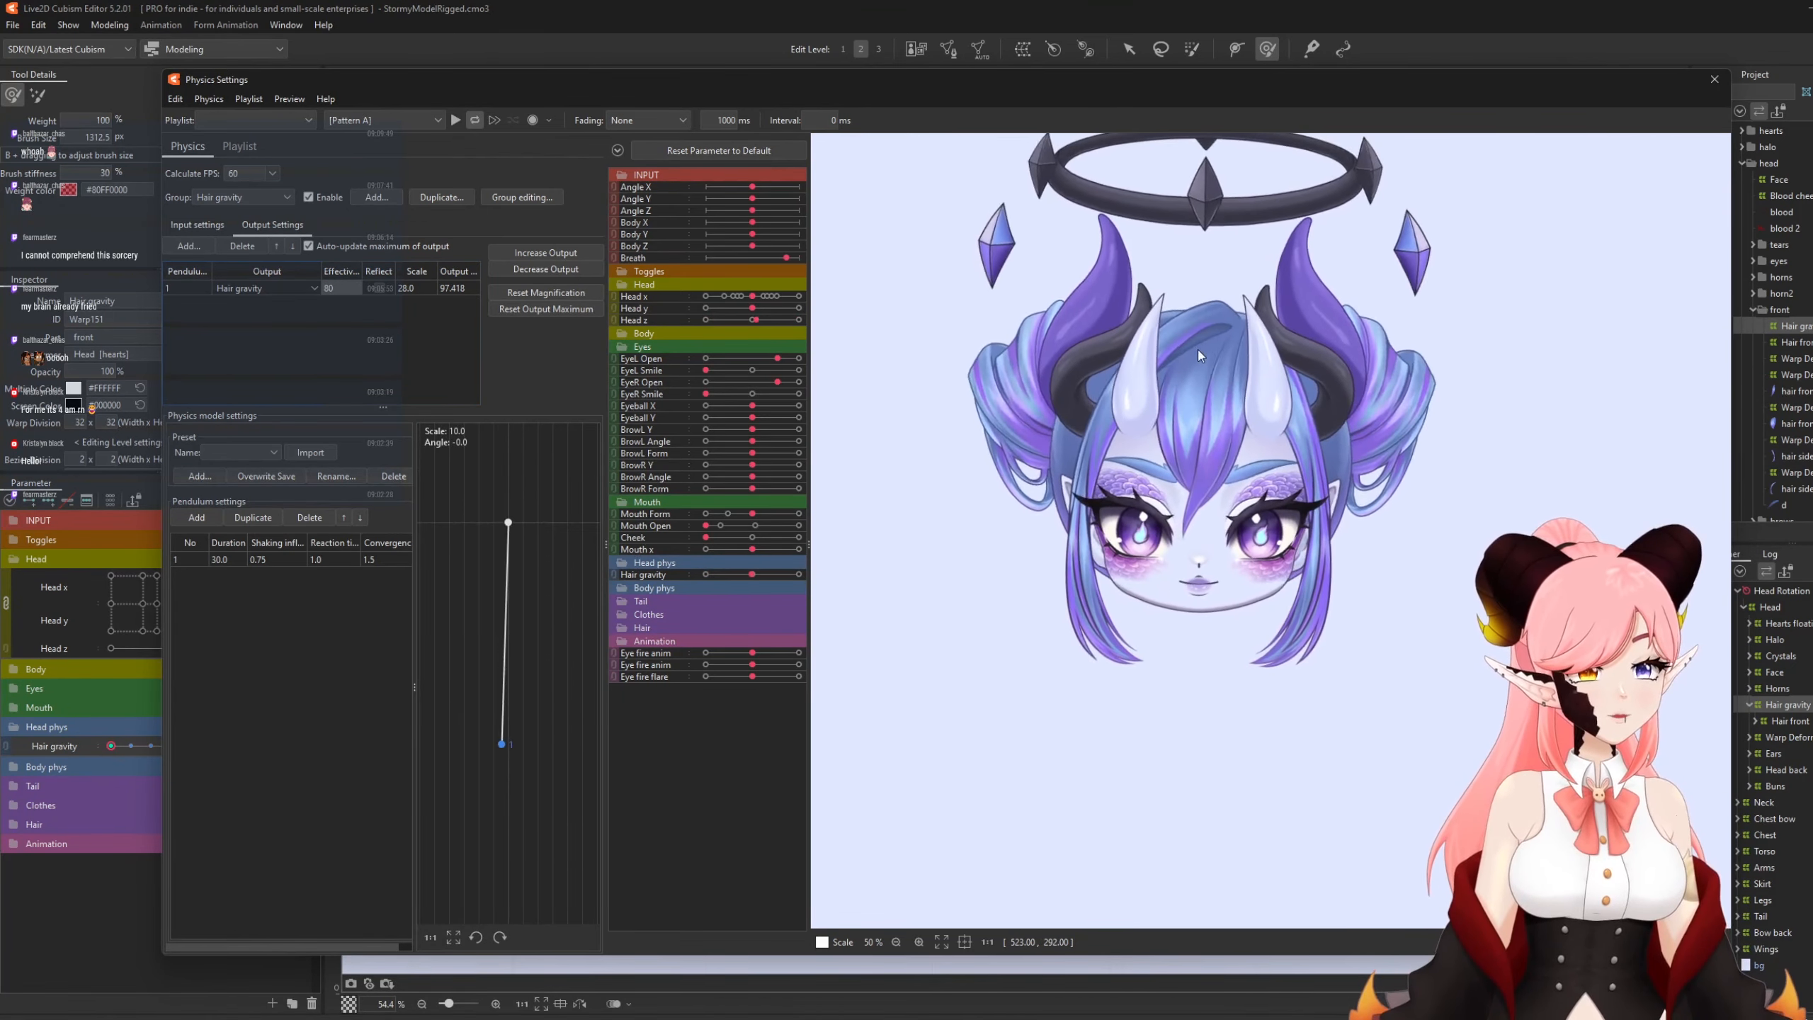
{"action": "scroll", "coordinate": [1198, 349], "scroll_direction": "down", "scroll_amount": 2}
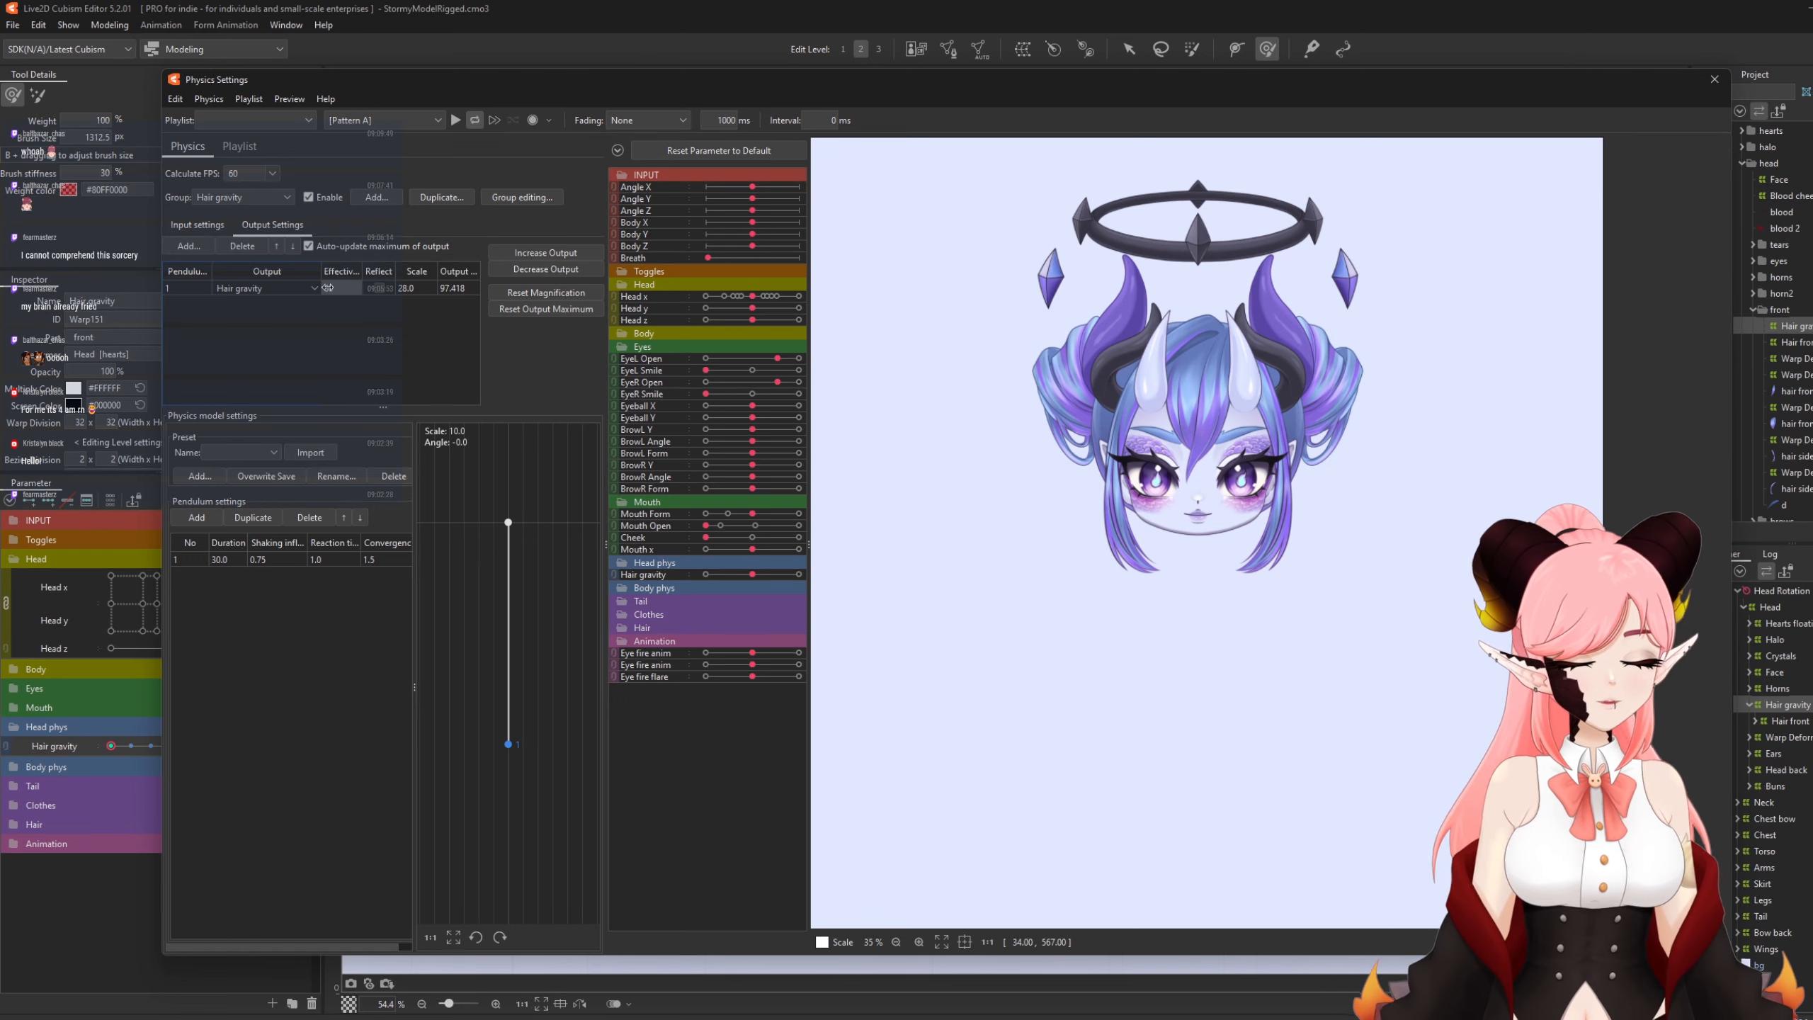
{"action": "left_click_drag", "start_coordinate": [1171, 490], "coordinate": [1713, 358]}
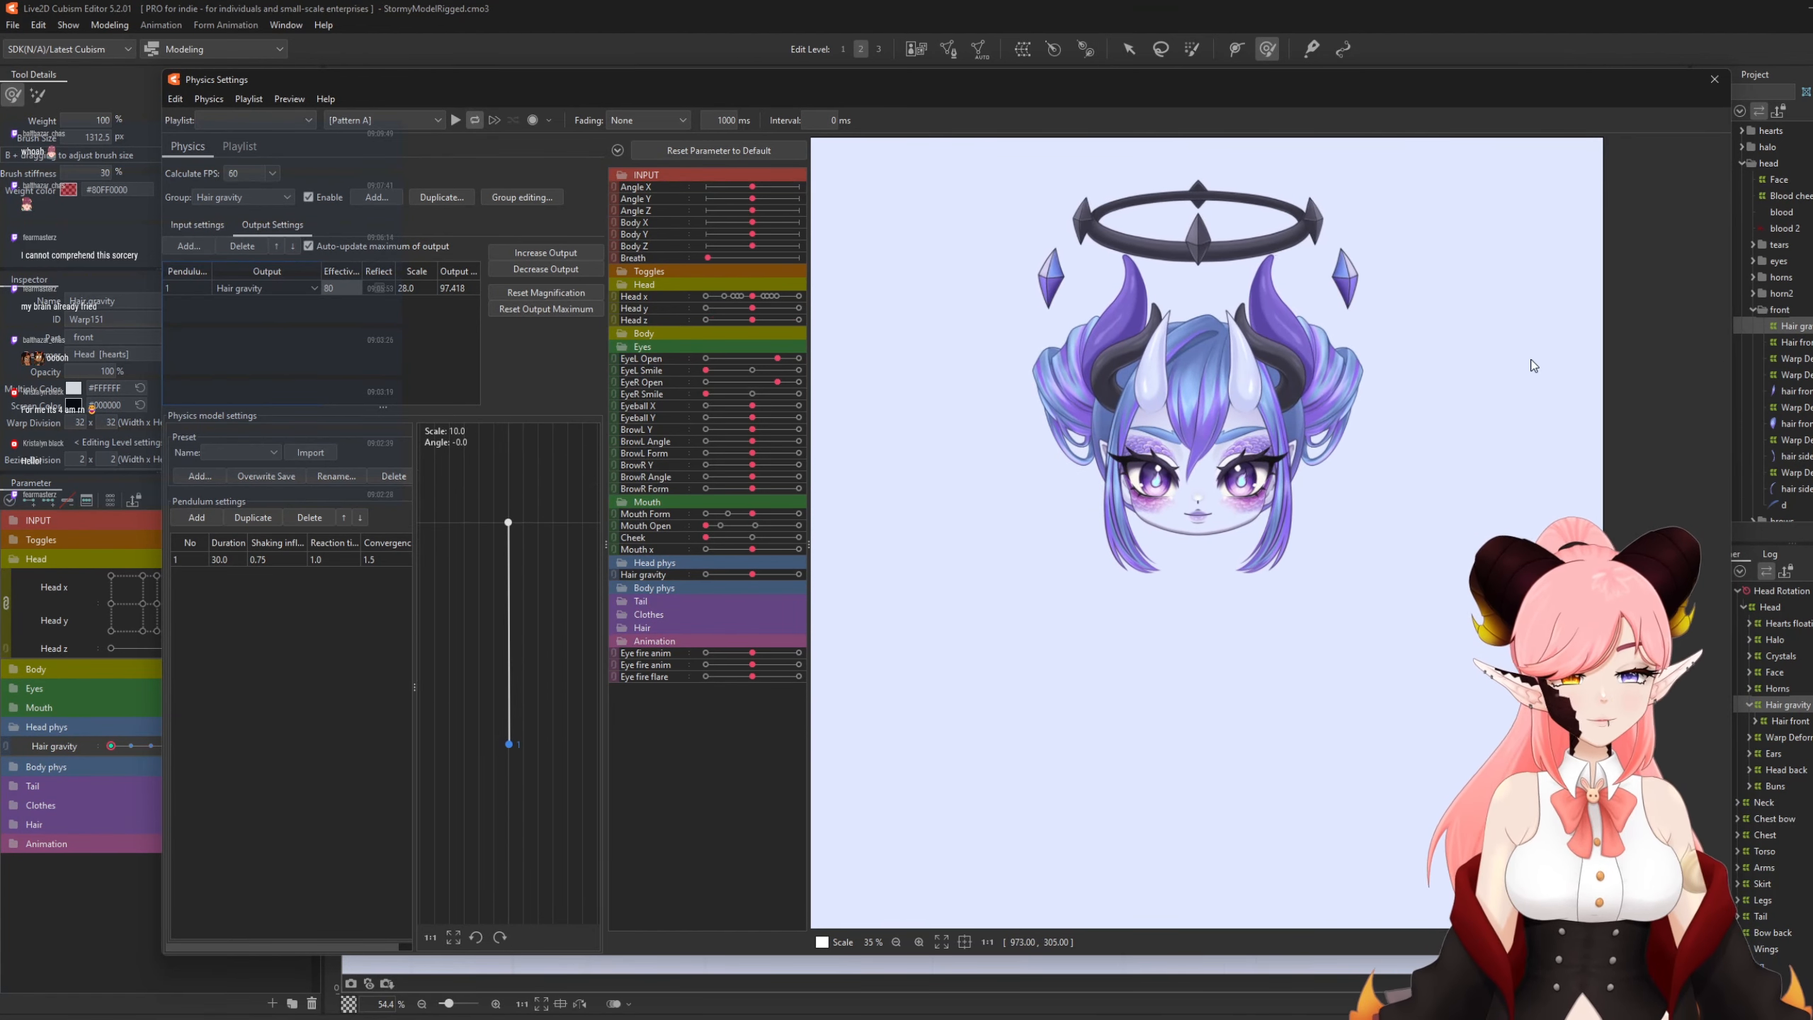